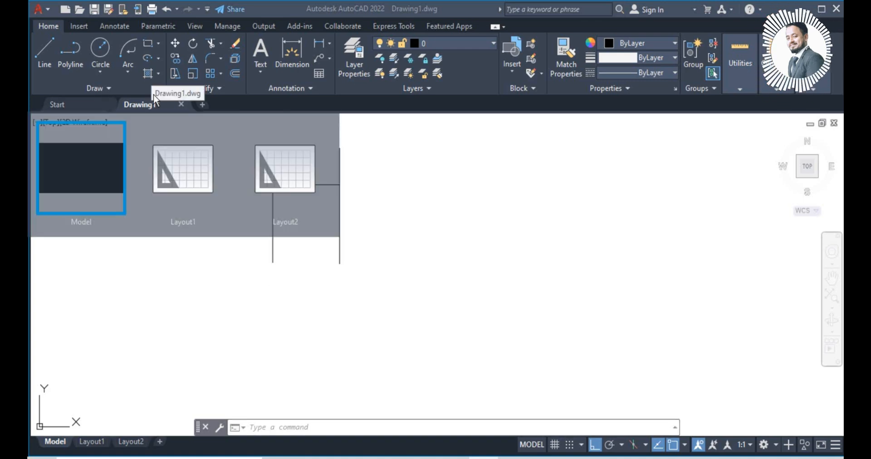
left_click(133, 62)
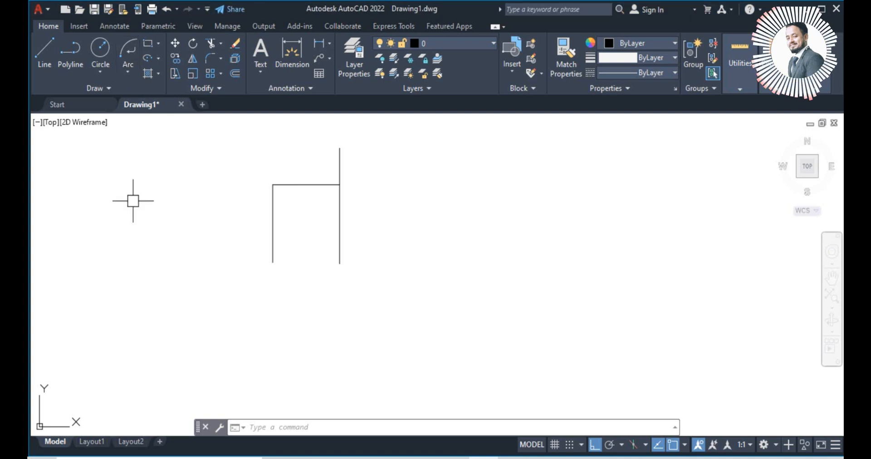
left_click(132, 198)
left_click(128, 73)
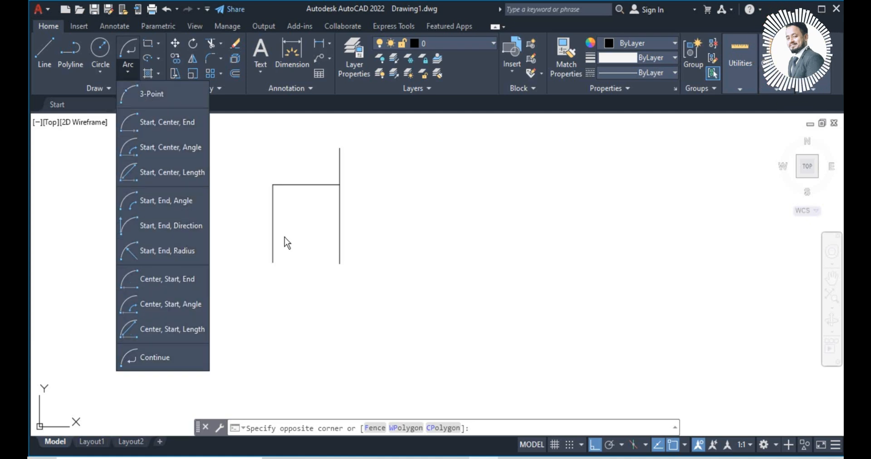
left_click(230, 199)
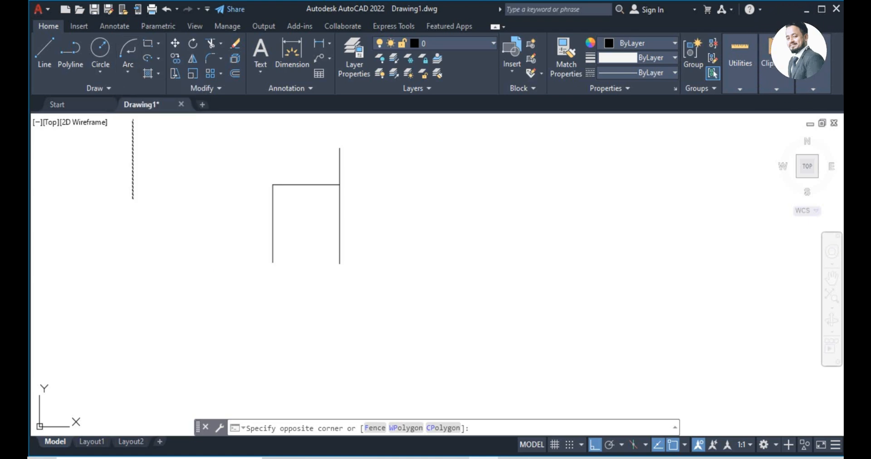
type("a")
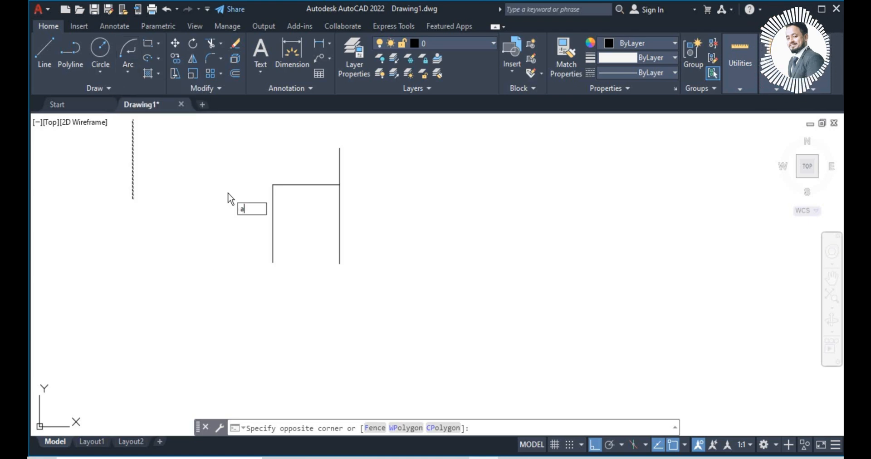
key("Escape")
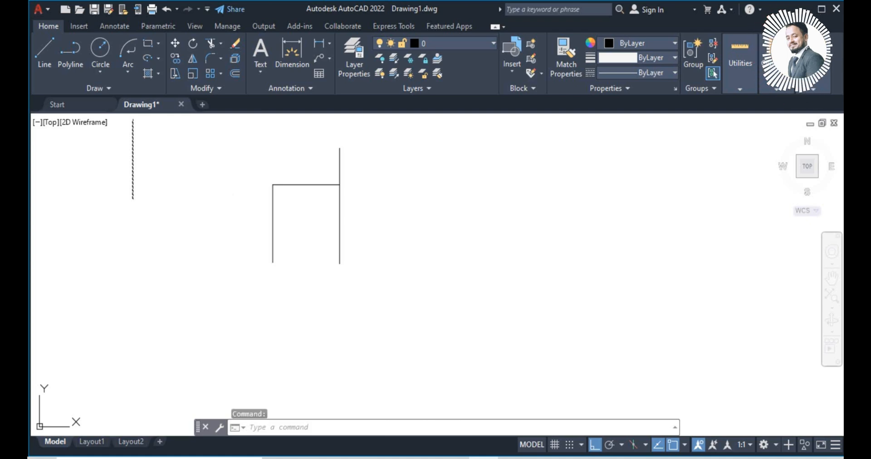
type("a")
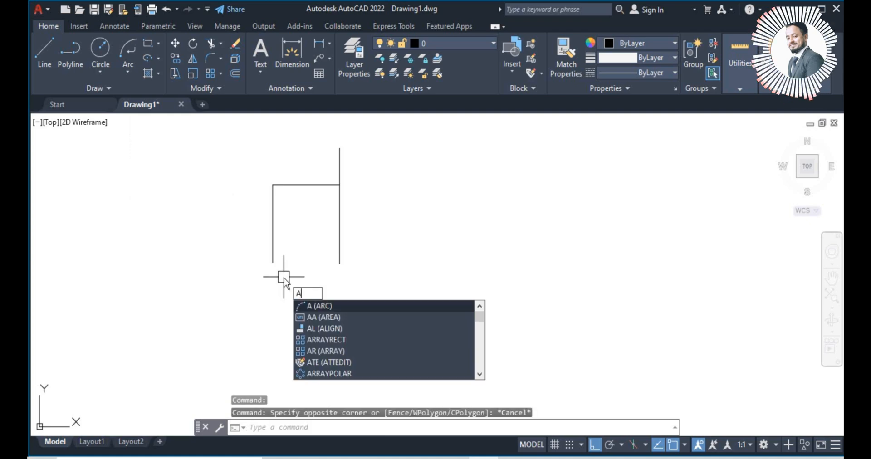
left_click(309, 307)
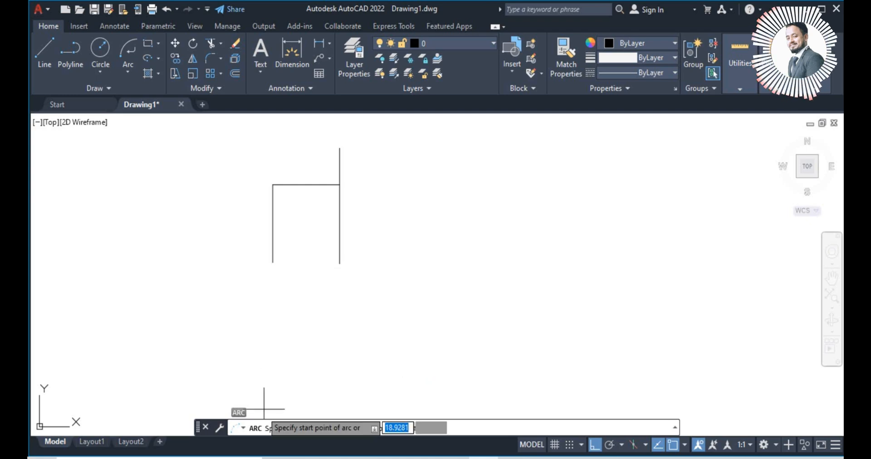
left_click(243, 428)
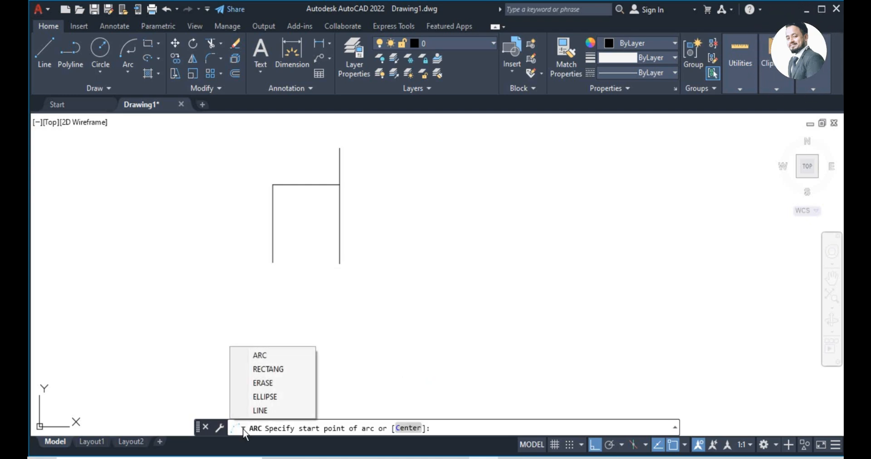
left_click(243, 428)
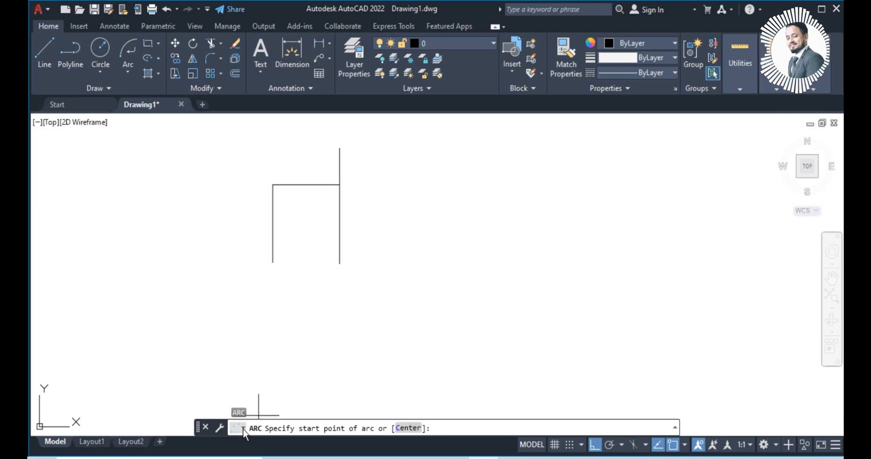
key("Escape")
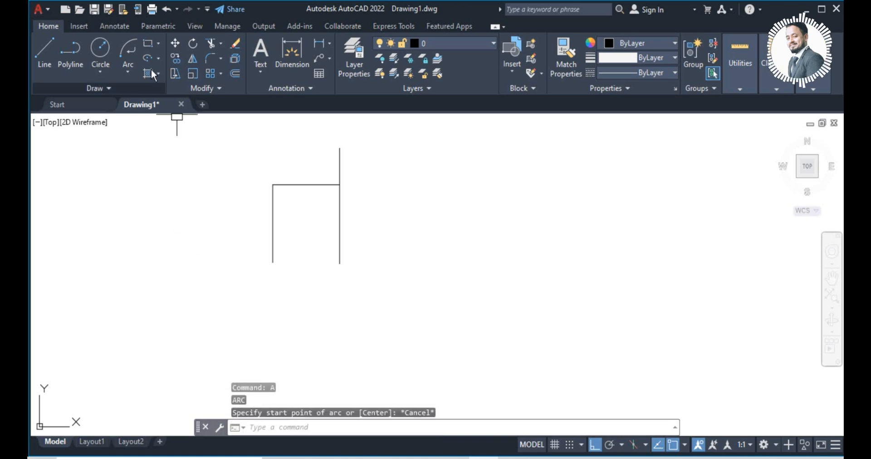
left_click(127, 71)
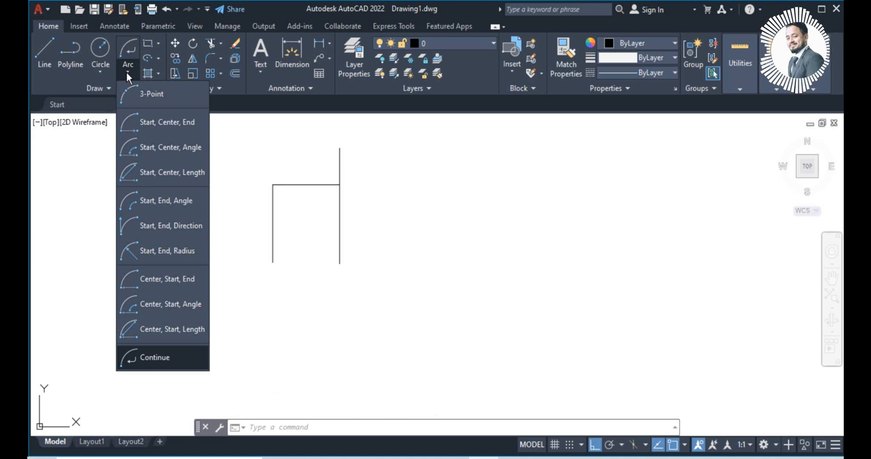
left_click(134, 96)
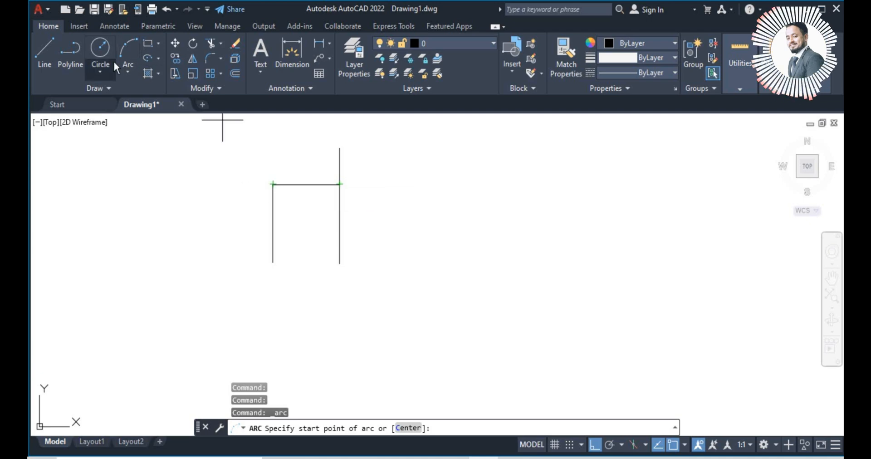
left_click(127, 73)
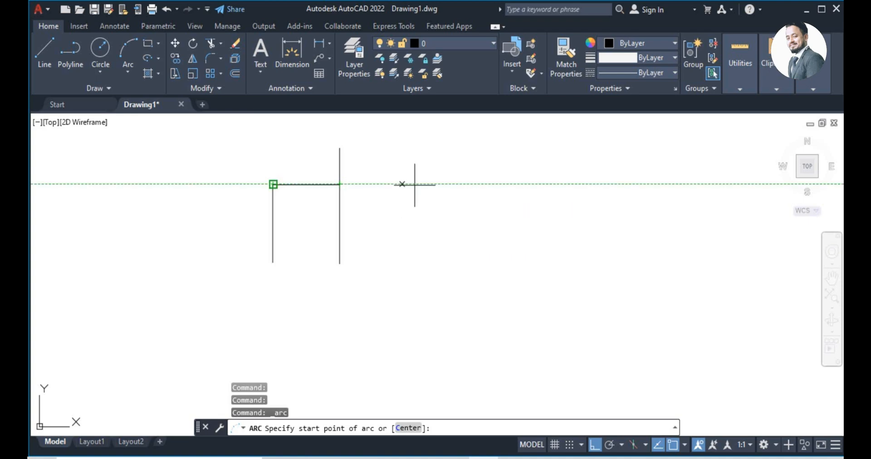
key("Escape")
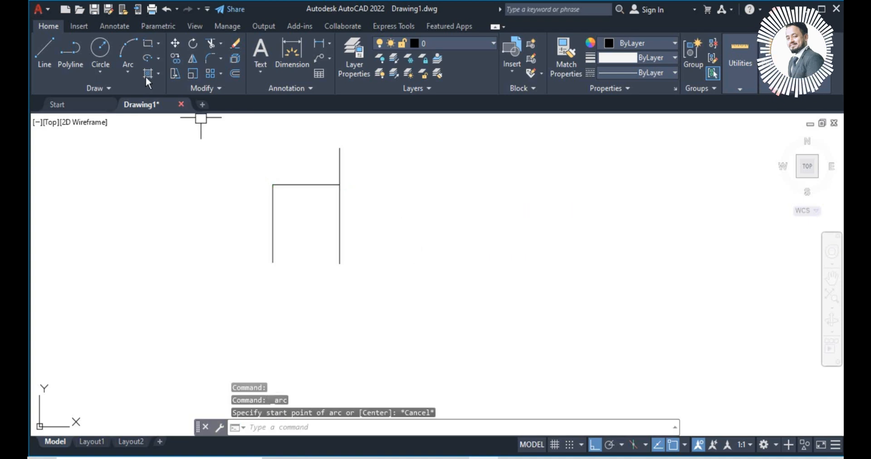
With Ortho off, draw a three-point arc from the shape's upper-left corner to the tall vertical line's upper end, and erase it.
left_click(130, 51)
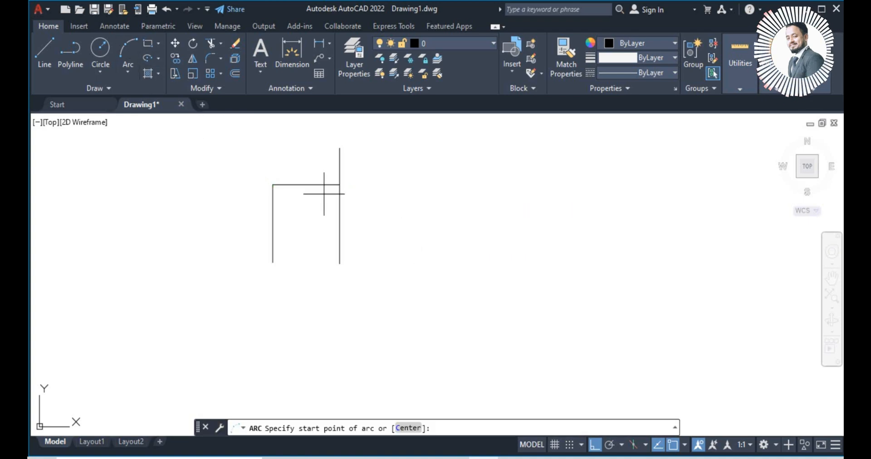
left_click(273, 184)
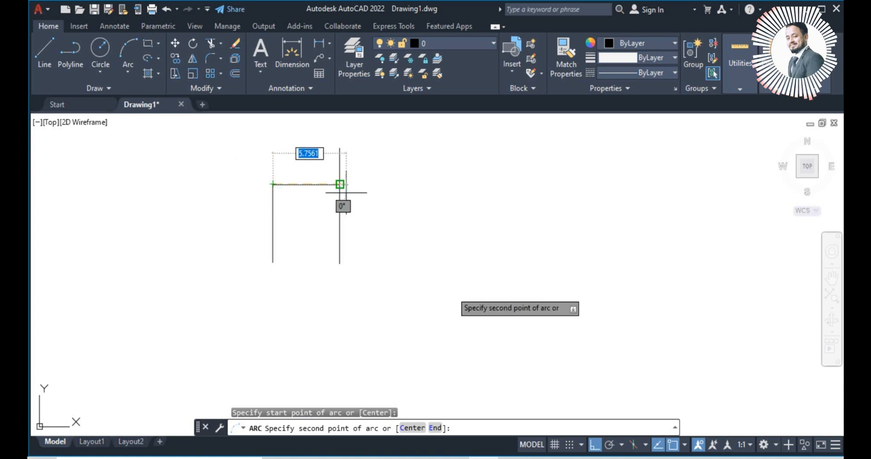
left_click(594, 444)
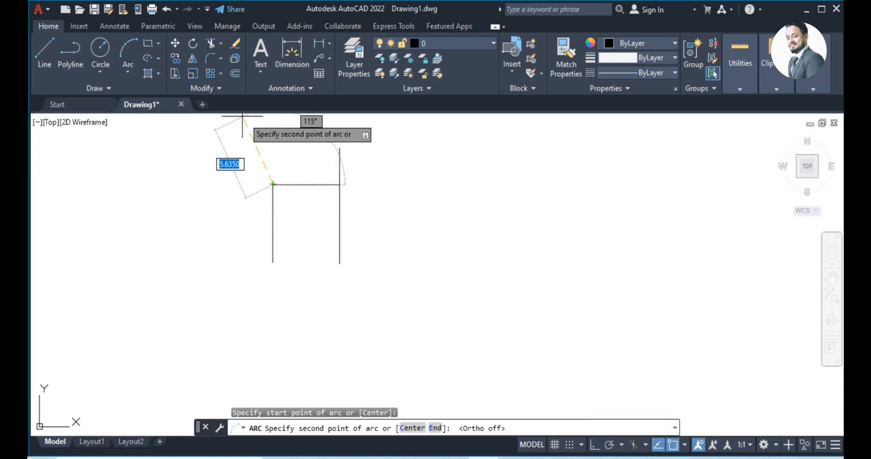
left_click(298, 154)
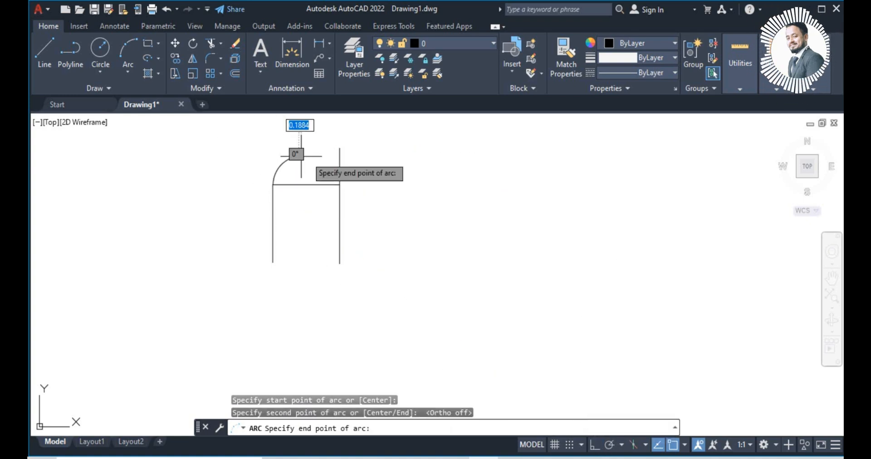
left_click(340, 148)
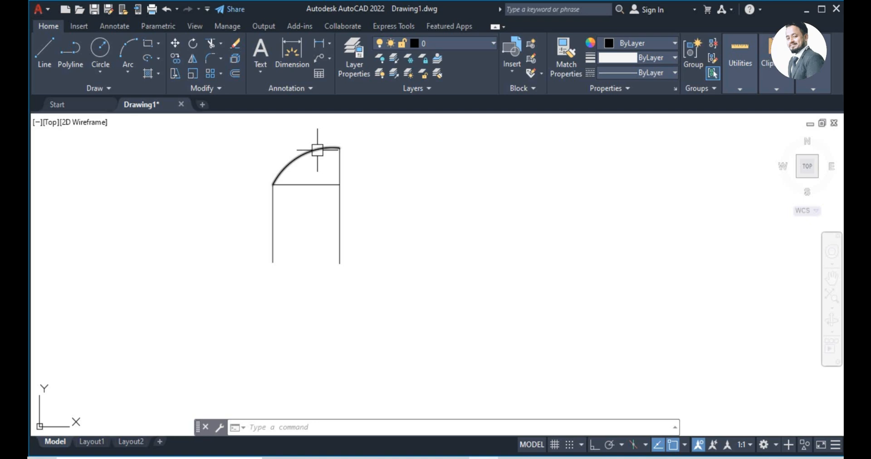
left_click(302, 153)
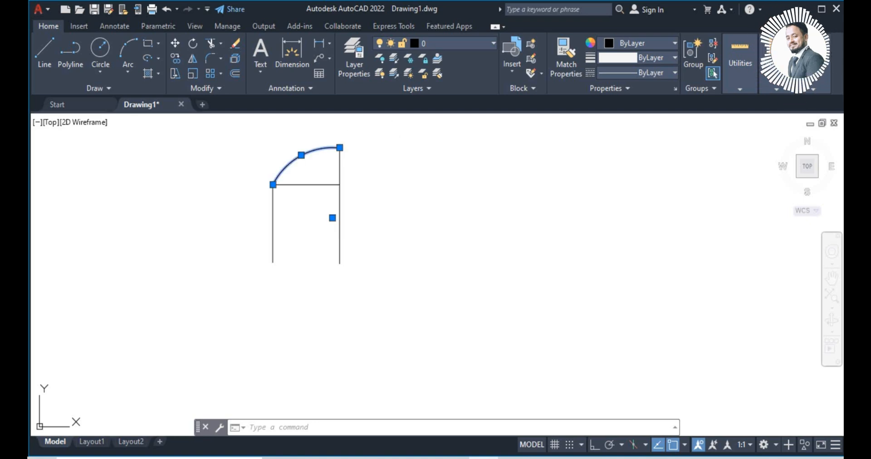
key("Delete")
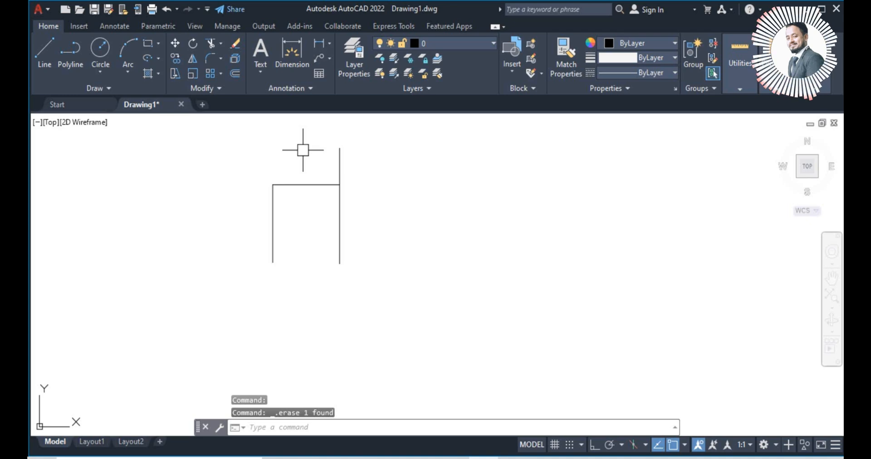
left_click(127, 73)
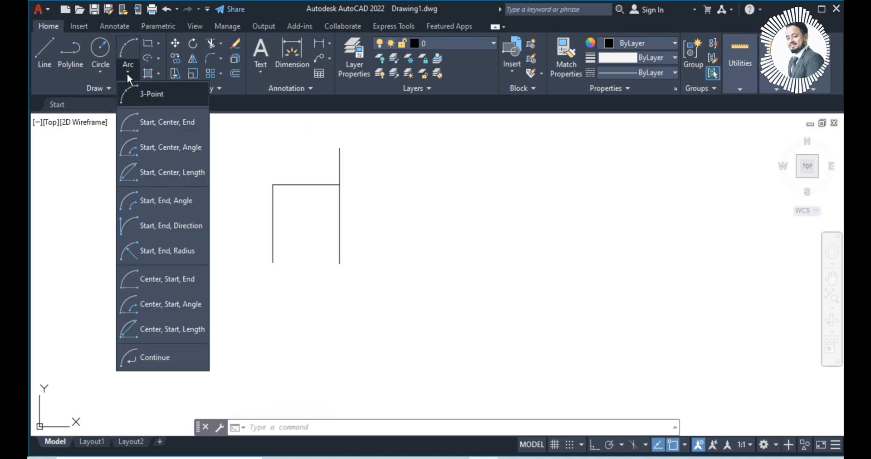
left_click(151, 96)
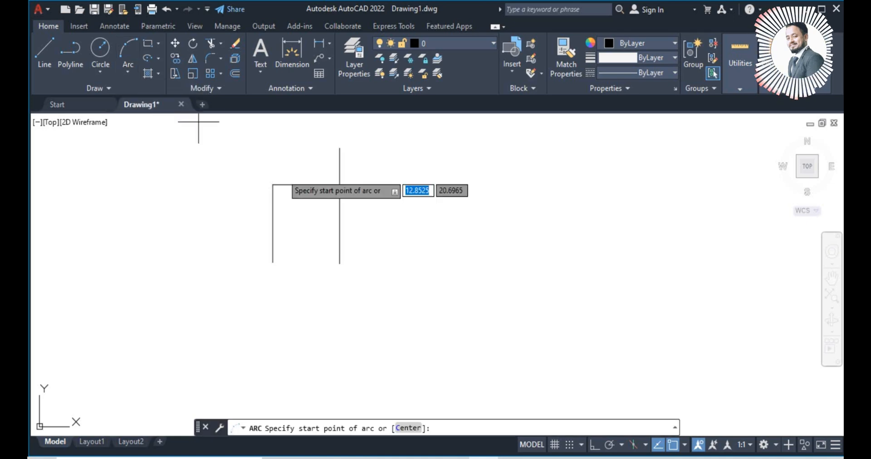
left_click(272, 184)
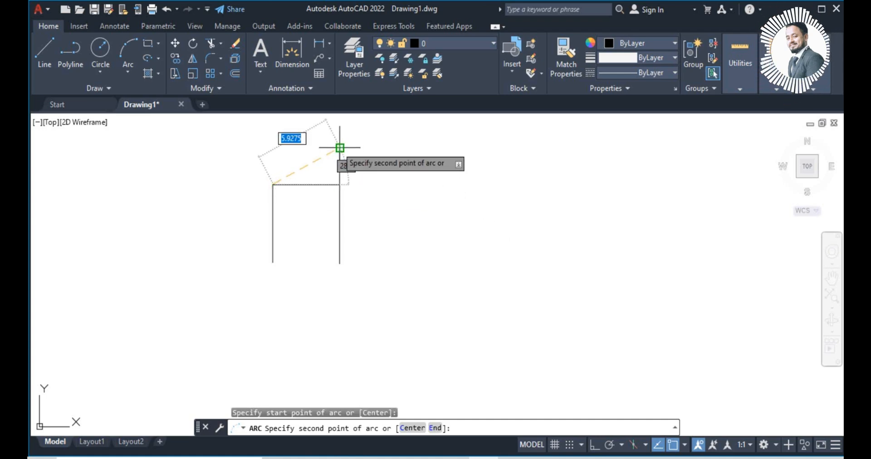
left_click(339, 149)
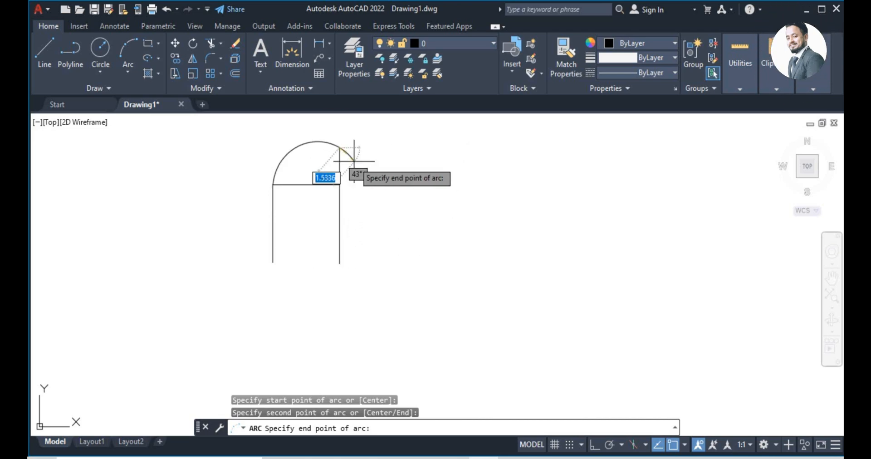
key("Escape")
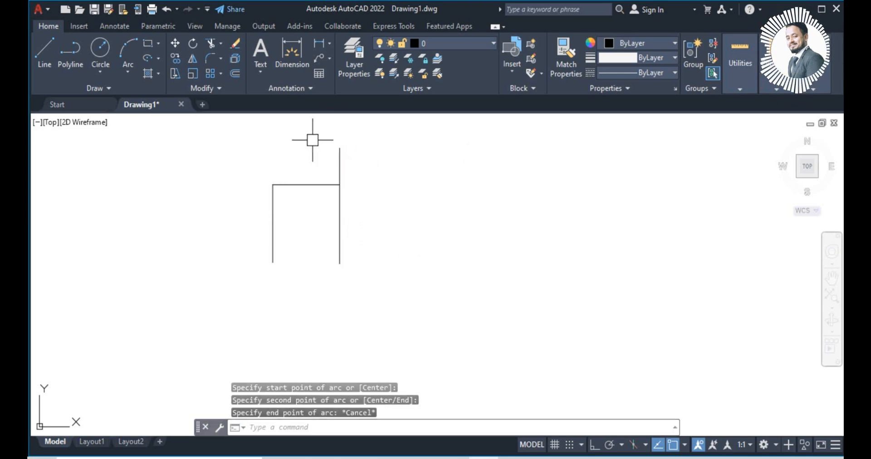
Draw a nearly flat three-point arc from the tall vertical line's upper end to the shape's upper-left corner, and erase it.
left_click(136, 54)
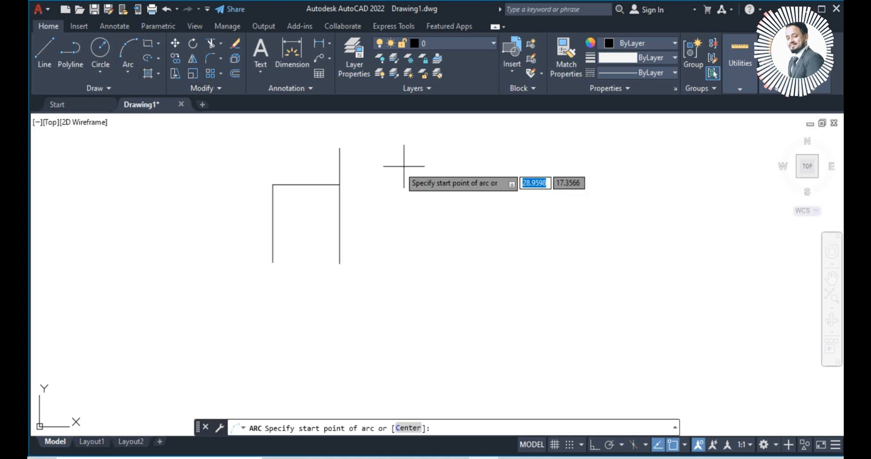
left_click(338, 148)
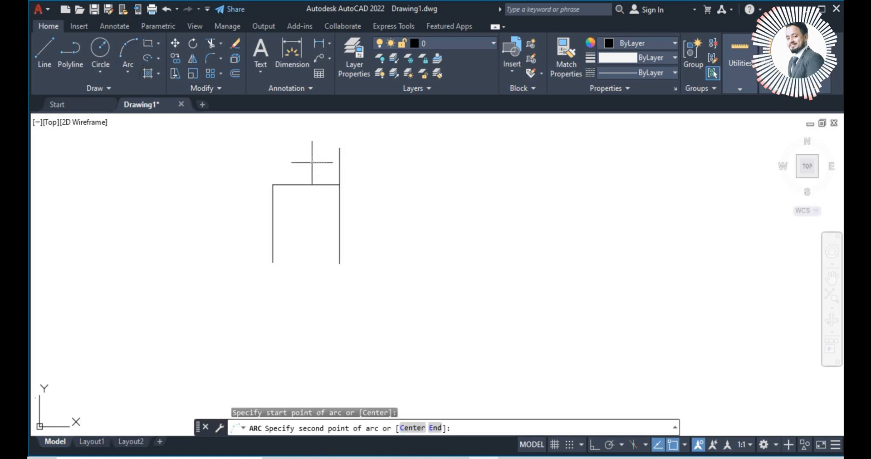
left_click(273, 184)
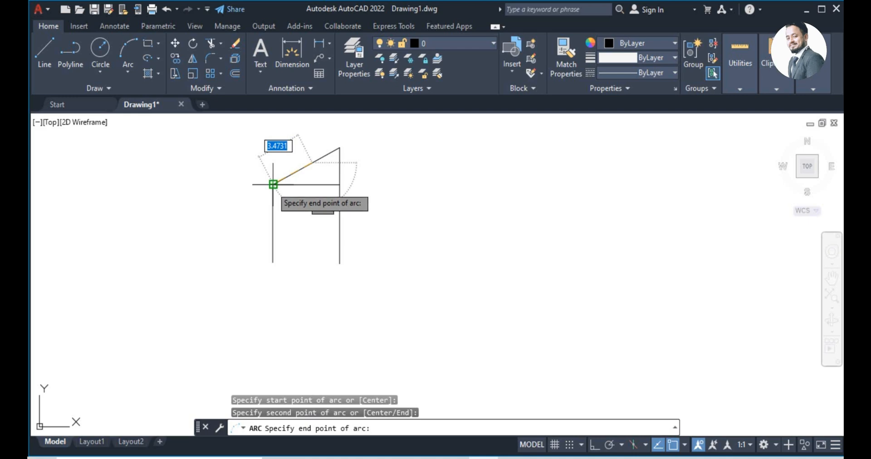
key("Escape")
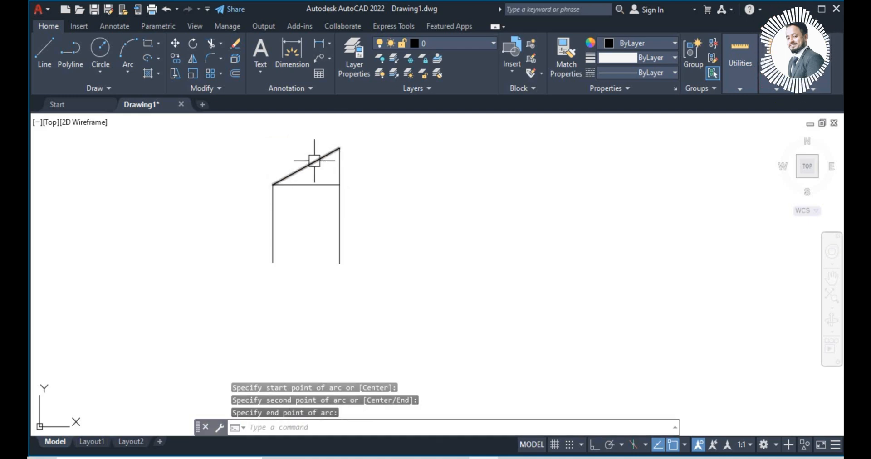
left_click(301, 172)
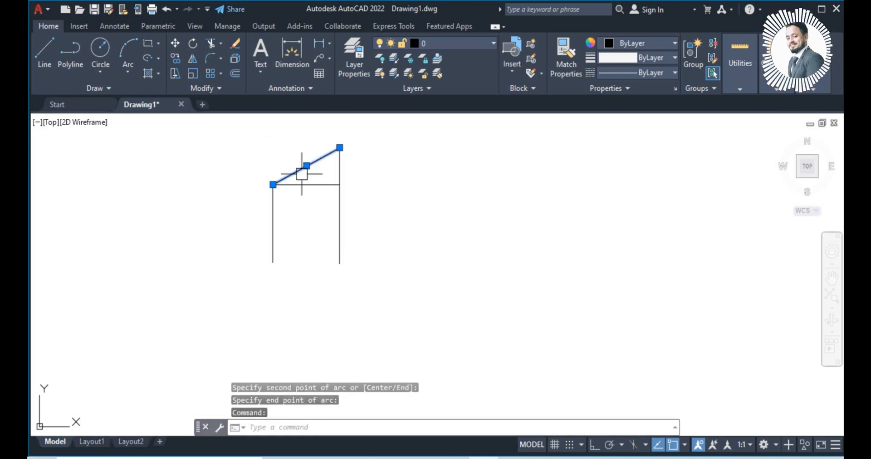
key("Delete")
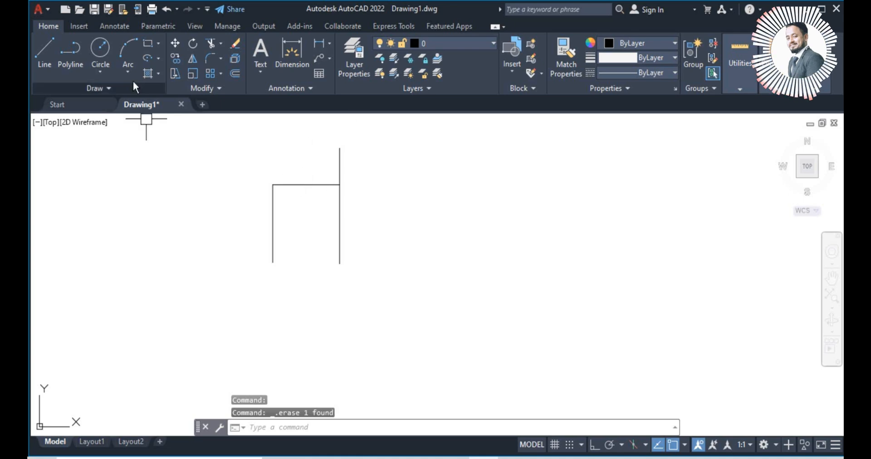
Draw an upward-bulging three-point arc from the tall vertical line's upper end to the shape's upper-left corner, and erase it.
left_click(127, 47)
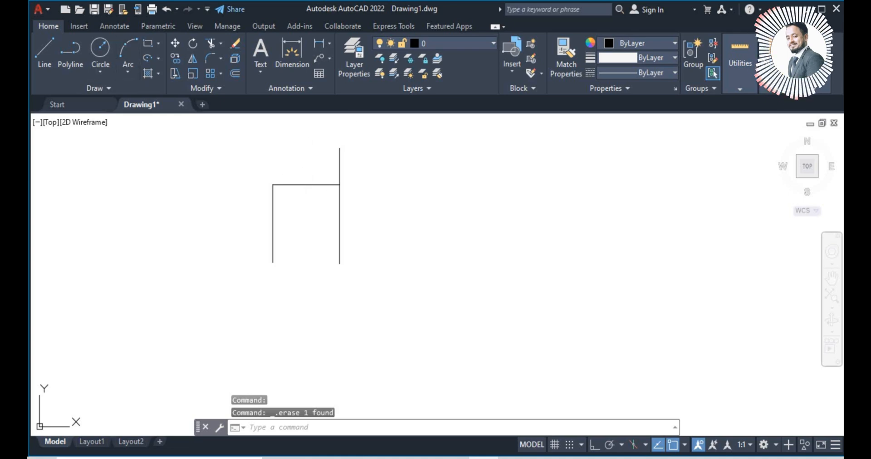
left_click(339, 147)
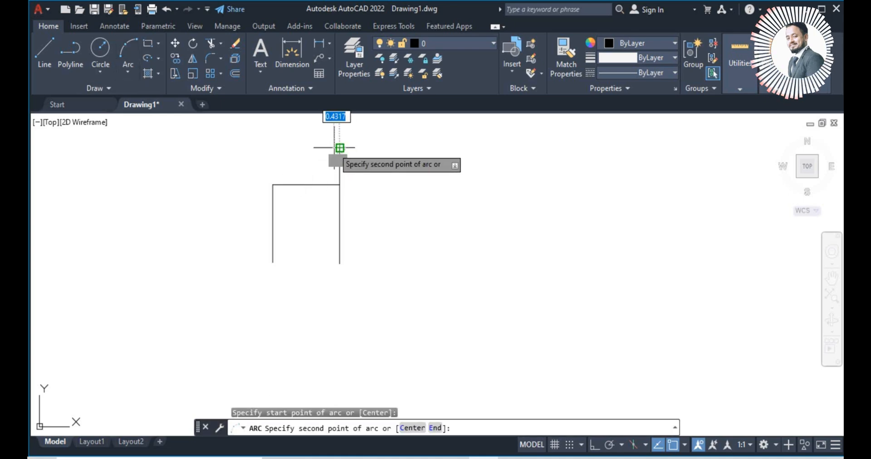
left_click(303, 161)
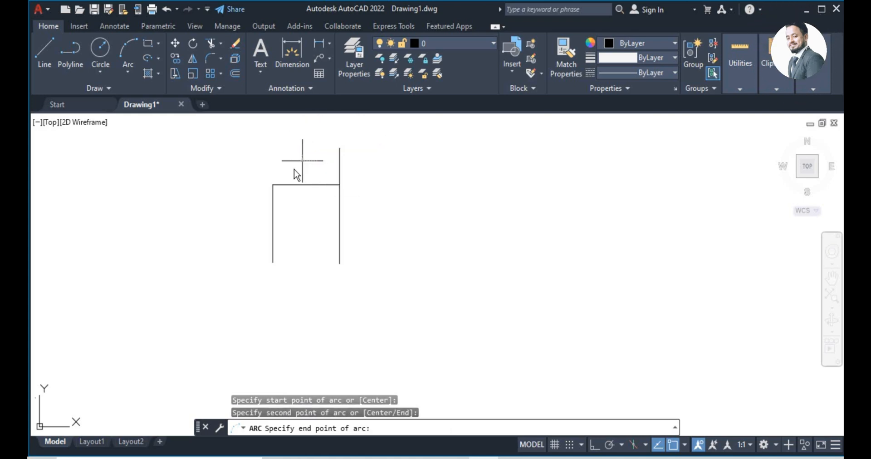
left_click(273, 184)
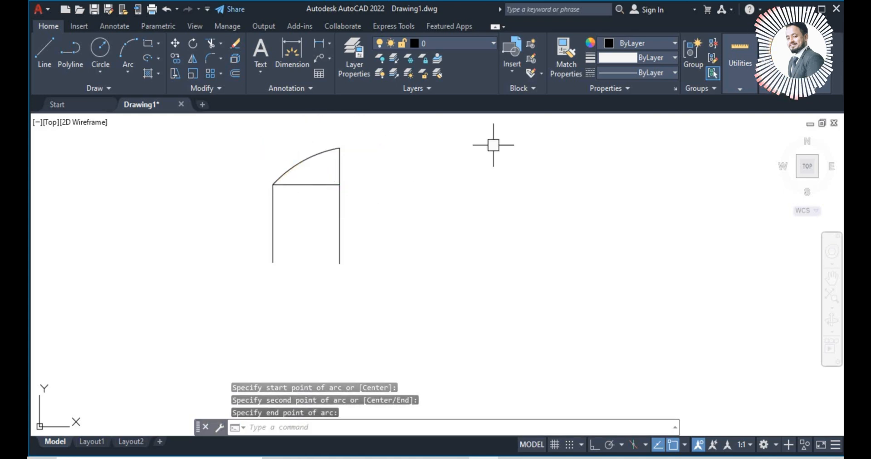
left_click(303, 161)
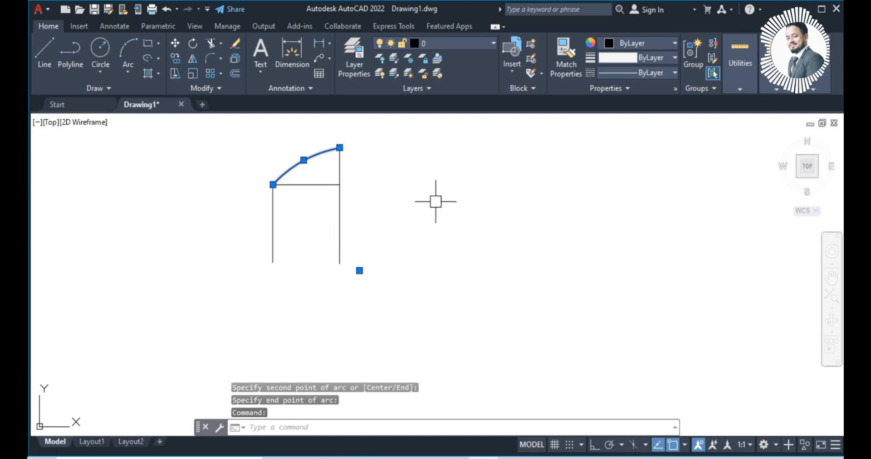
key("Delete")
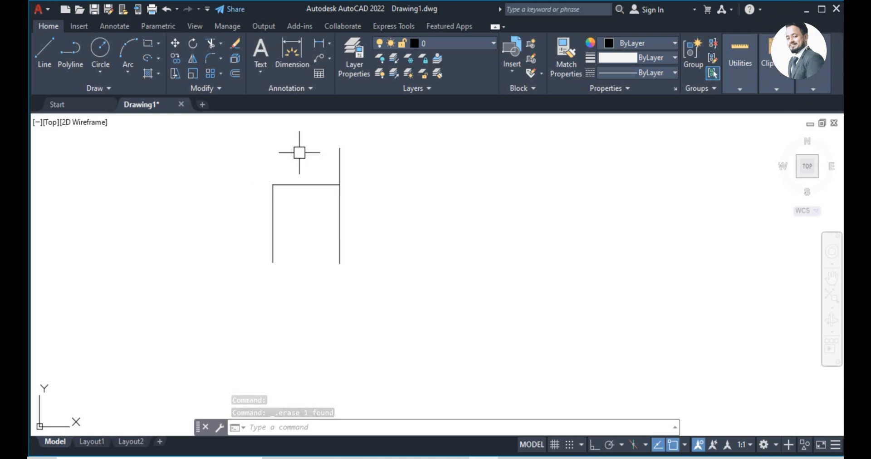
Draw a downward-sagging three-point arc from the shape's upper-left corner to the tall vertical line's upper end, and erase it.
left_click(272, 184)
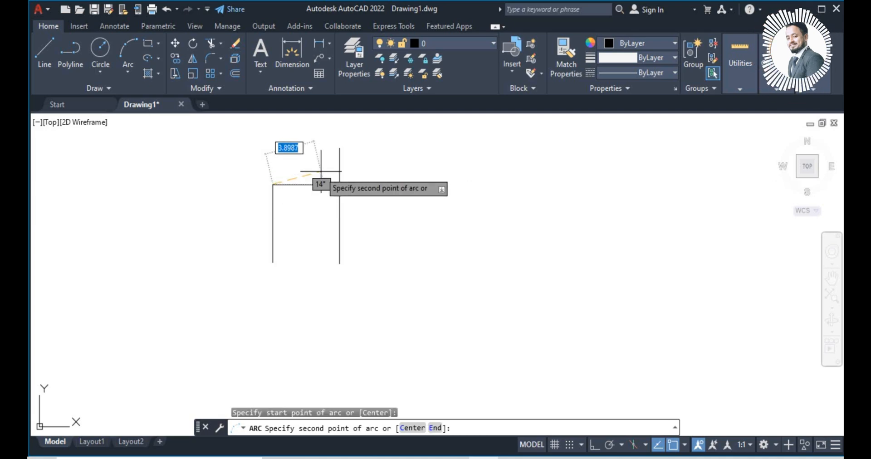
left_click(319, 174)
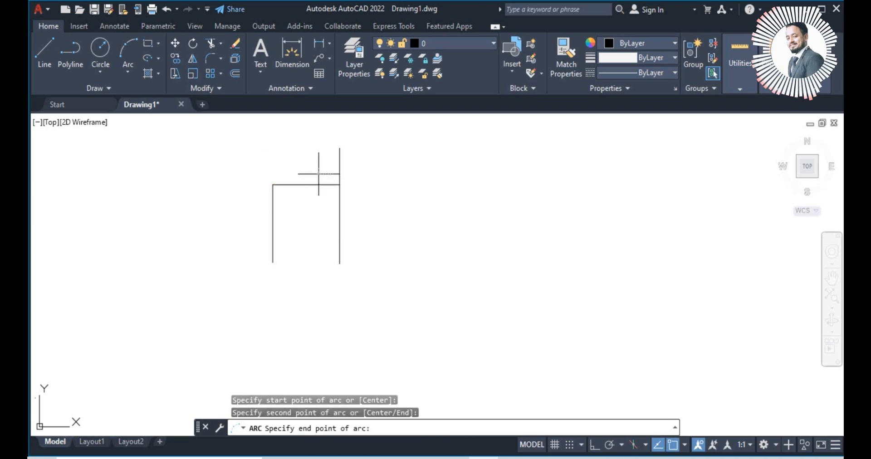
left_click(340, 148)
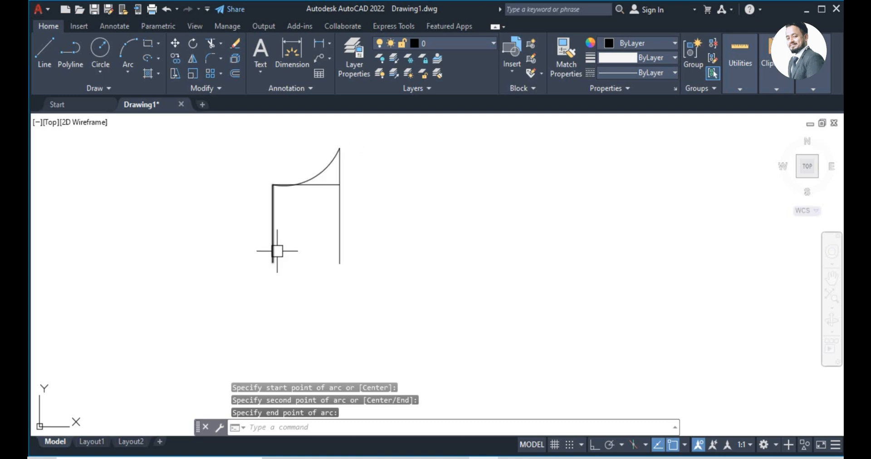
left_click(325, 170)
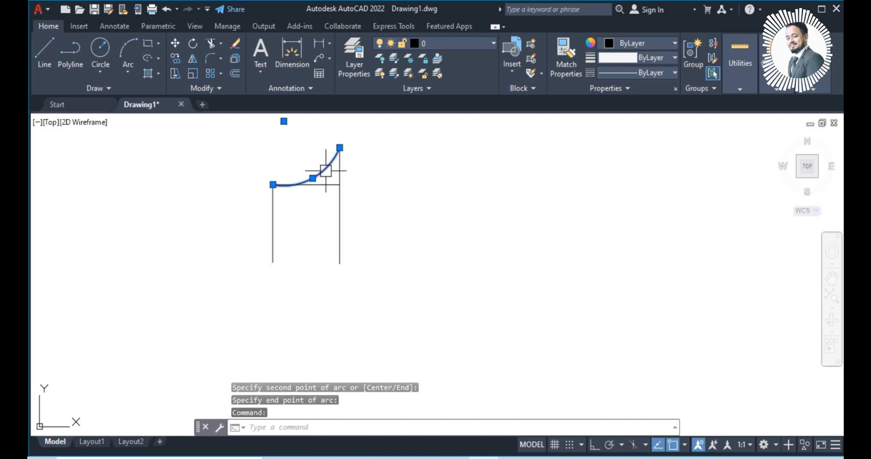
key("Delete")
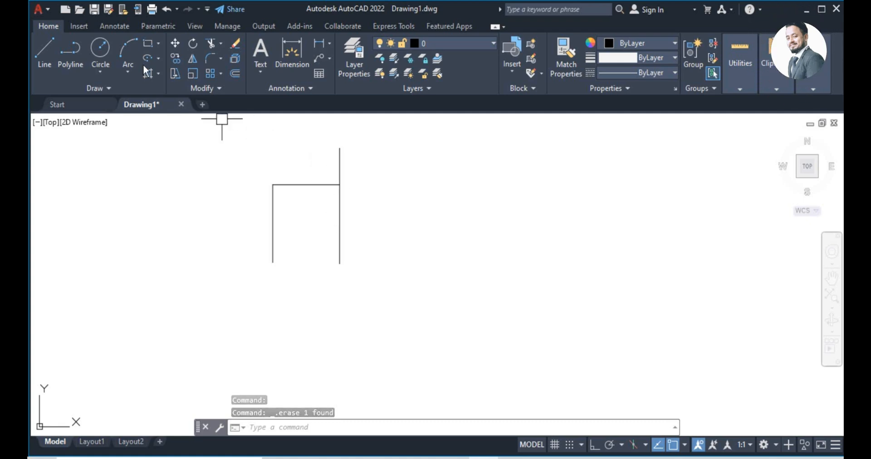
Draw a Start, Center, End arc below the horizontal line, from its left end around its midpoint to its right end, and erase it.
left_click(130, 74)
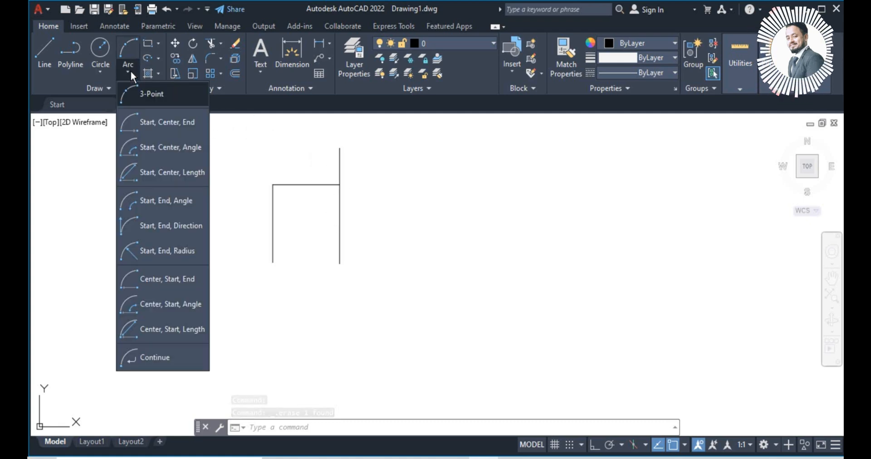
left_click(164, 125)
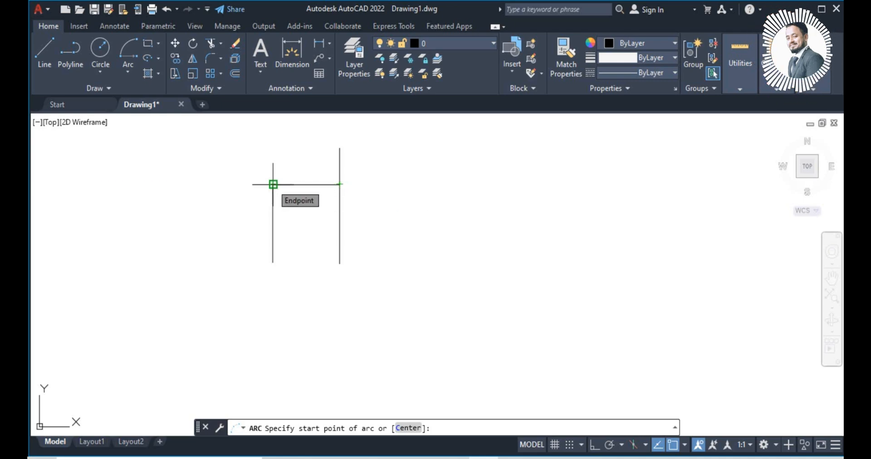
left_click(273, 184)
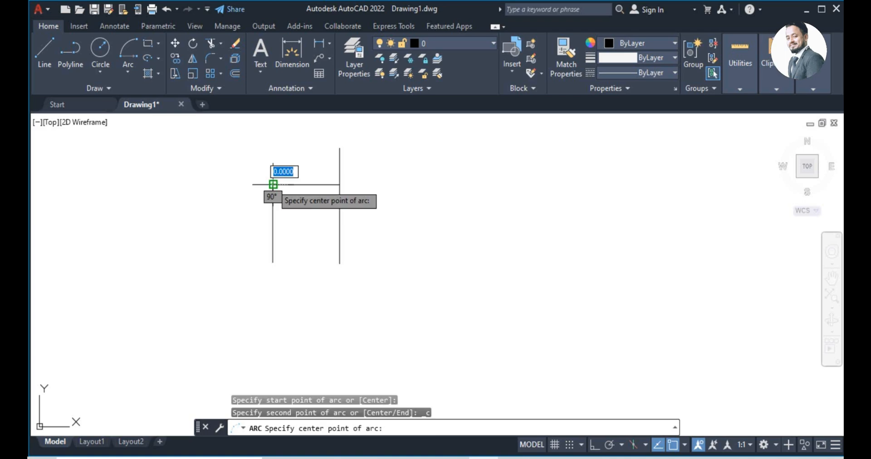
left_click(306, 183)
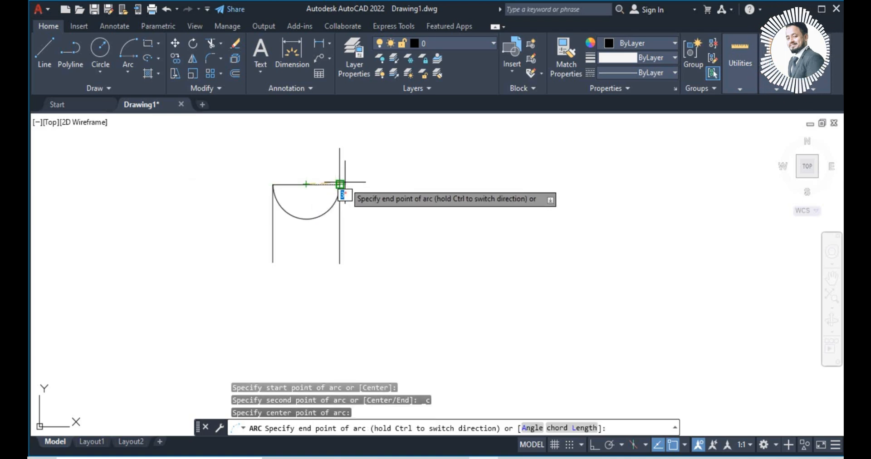
left_click(339, 184)
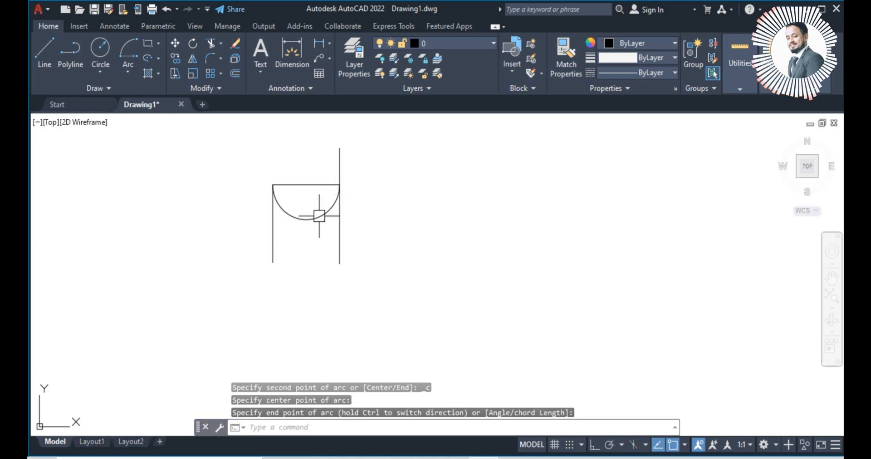
left_click(318, 217)
key("Delete")
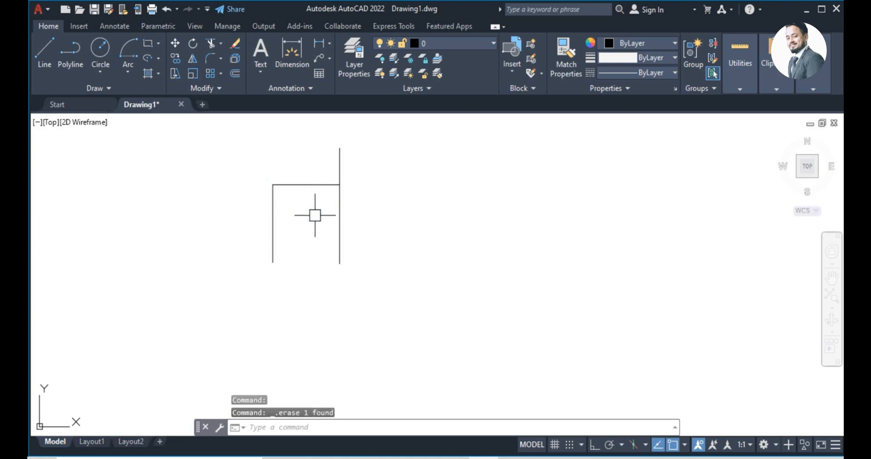
key("Return")
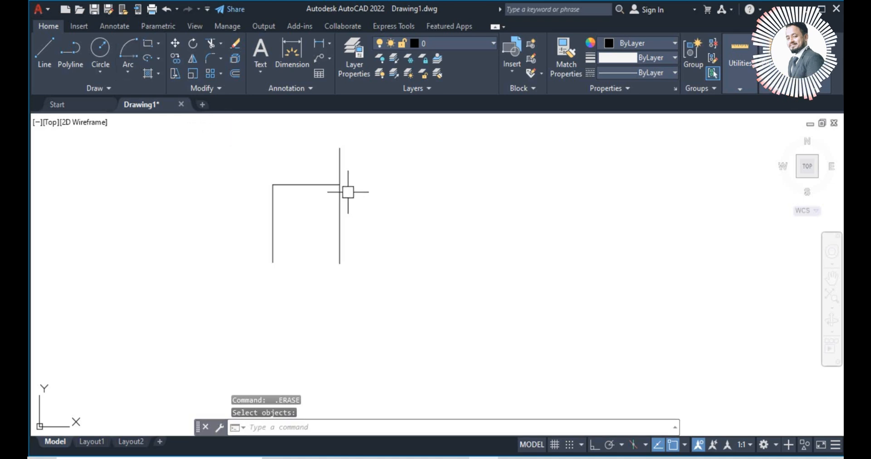
Draw a Start, Center, End arc above the horizontal line, from its right end around its midpoint to its left end, and erase it.
left_click(131, 57)
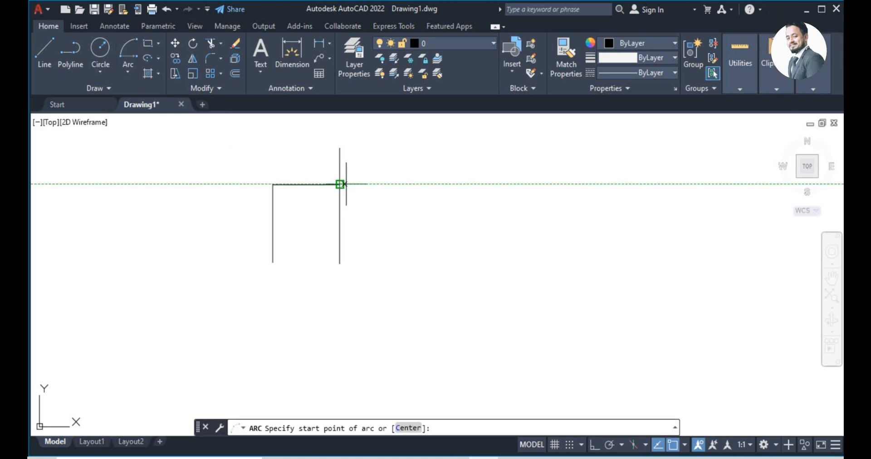
left_click(339, 182)
type("c")
key("Return")
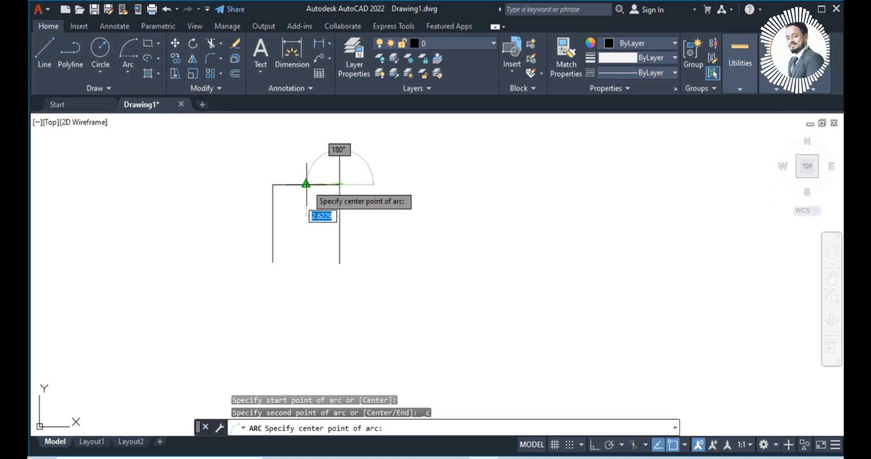
left_click(306, 183)
left_click(273, 184)
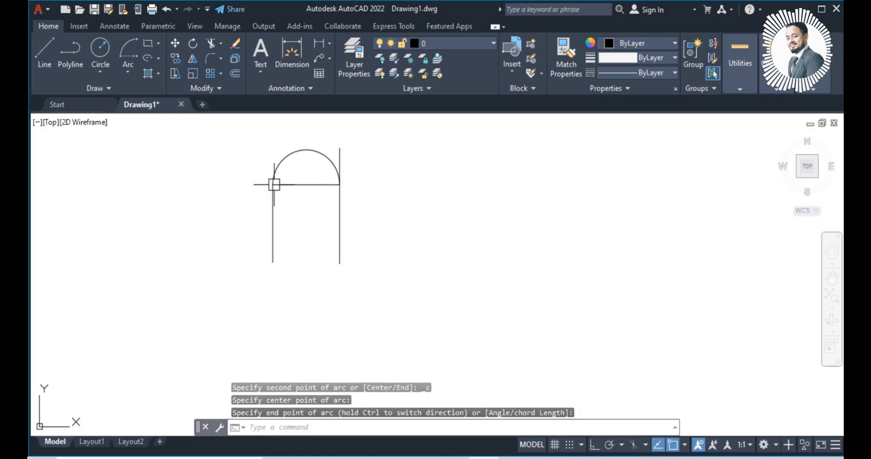
left_click(306, 154)
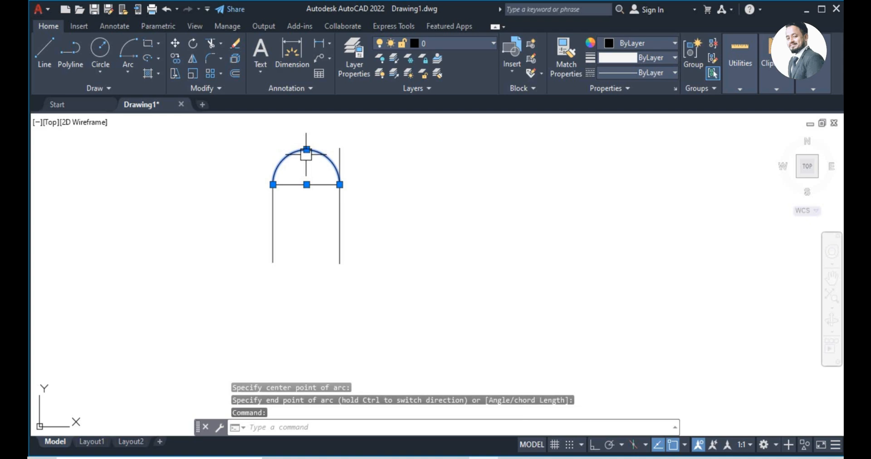
key("Delete")
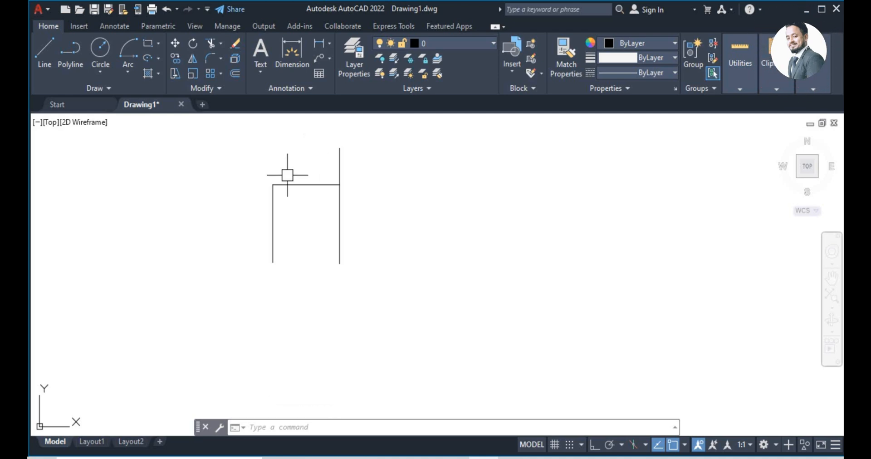
key("Delete")
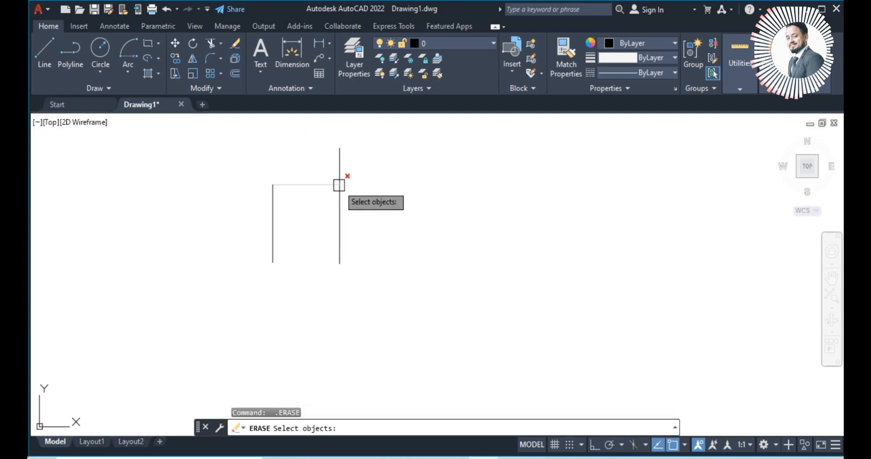
left_click(129, 51)
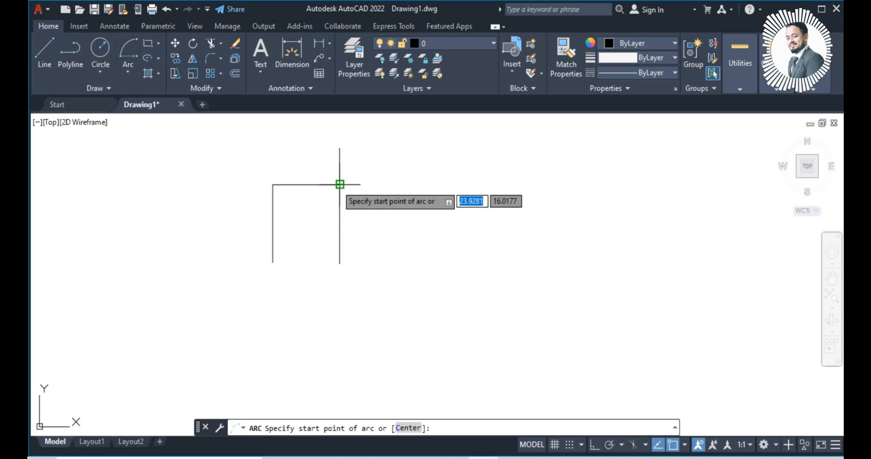
left_click(340, 184)
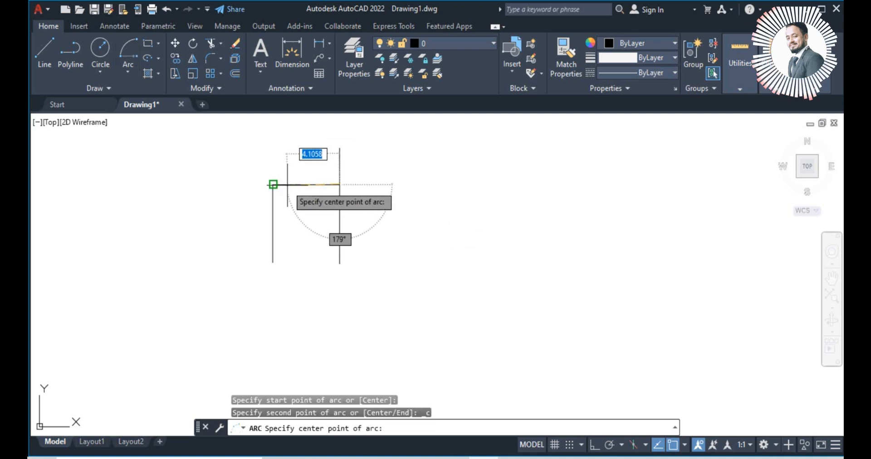
scroll(272, 184, "up", 8)
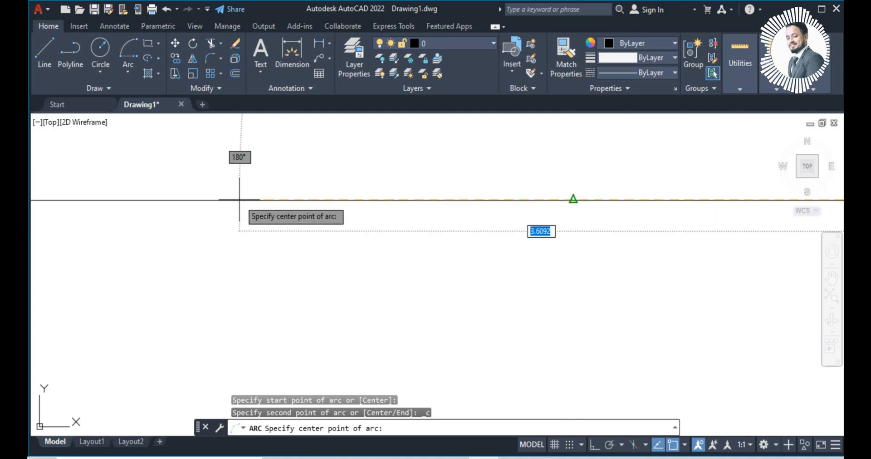
left_click(239, 199)
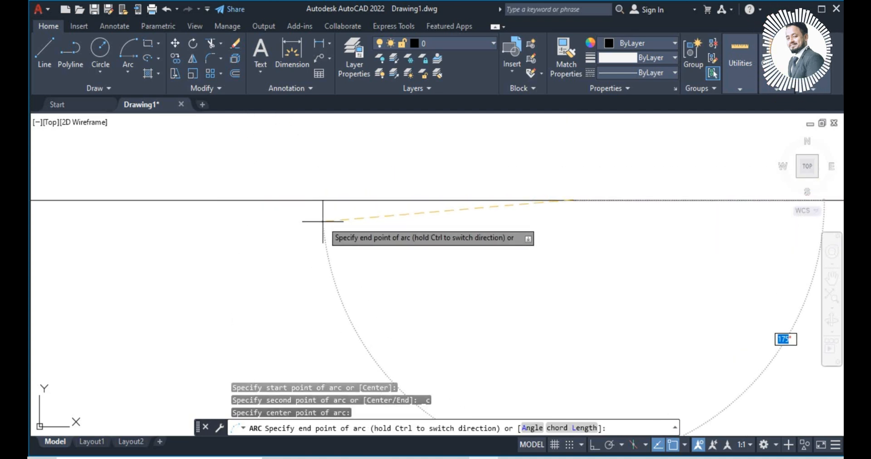
scroll(345, 249, "down", 3)
scroll(384, 236, "down", 2)
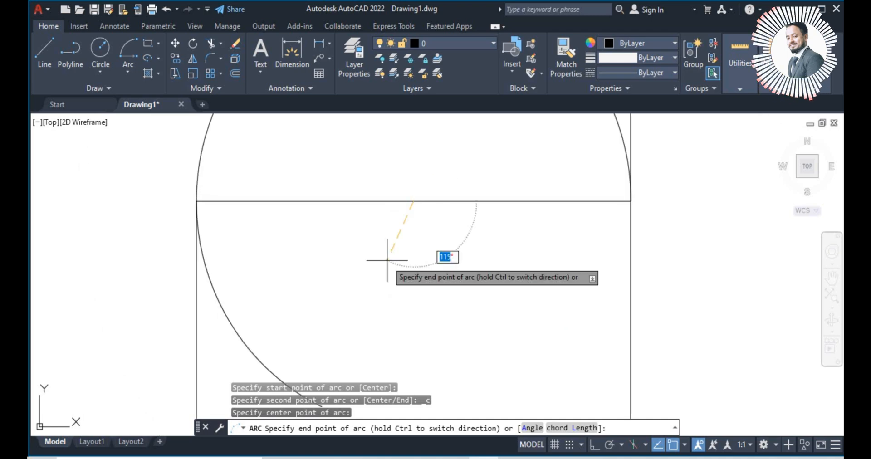
key("Escape")
scroll(384, 236, "down", 5)
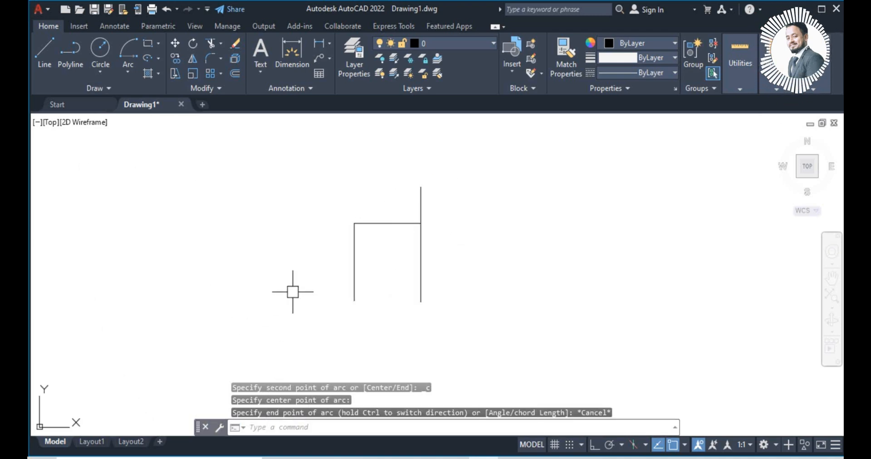
Turn off the Midpoint object snap.
left_click(685, 445)
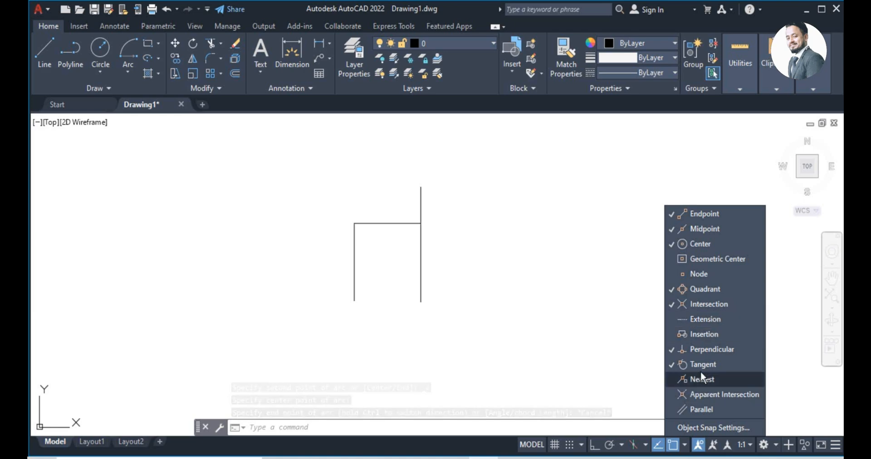
left_click(704, 230)
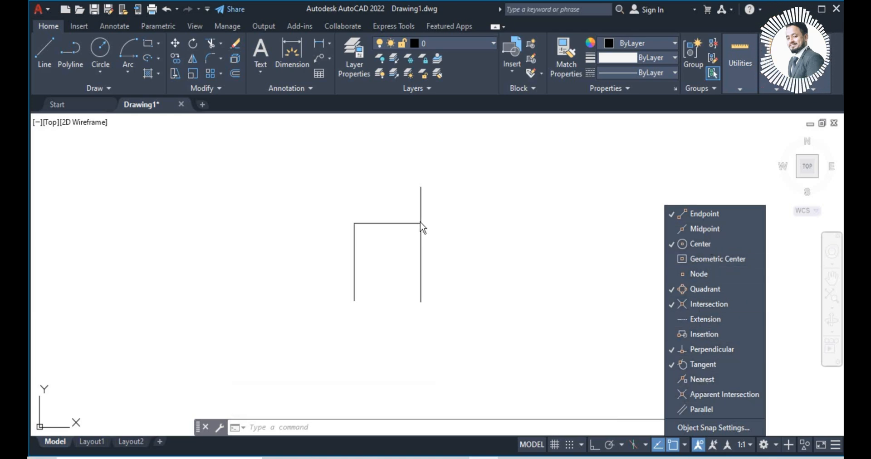
left_click(517, 292)
Draw a Start, Center, End arc from the horizontal line's right end around an off-midpoint center on that line, and erase it.
left_click(130, 48)
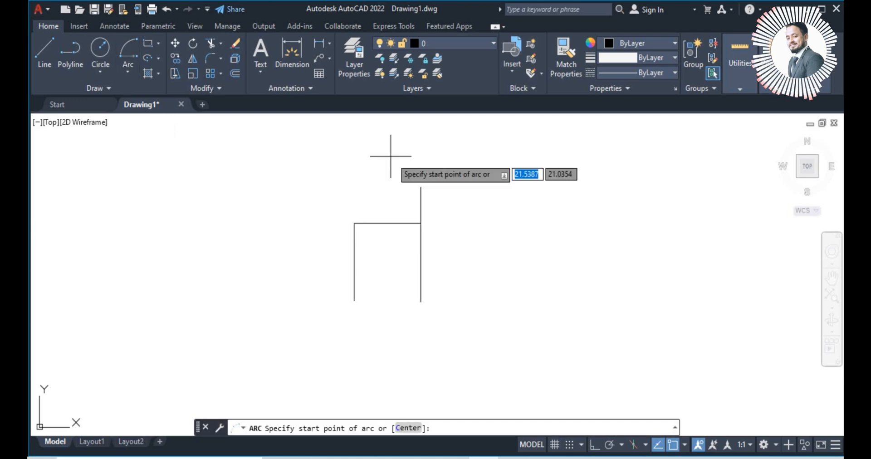
scroll(448, 216, "up", 2)
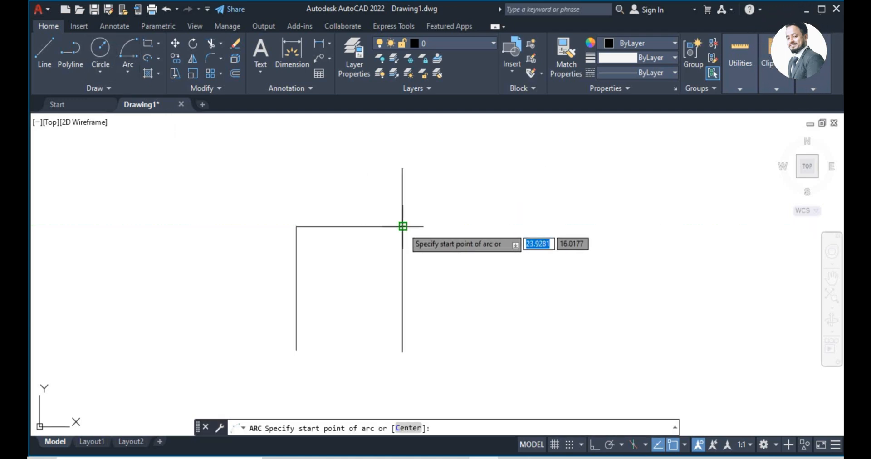
left_click(402, 226)
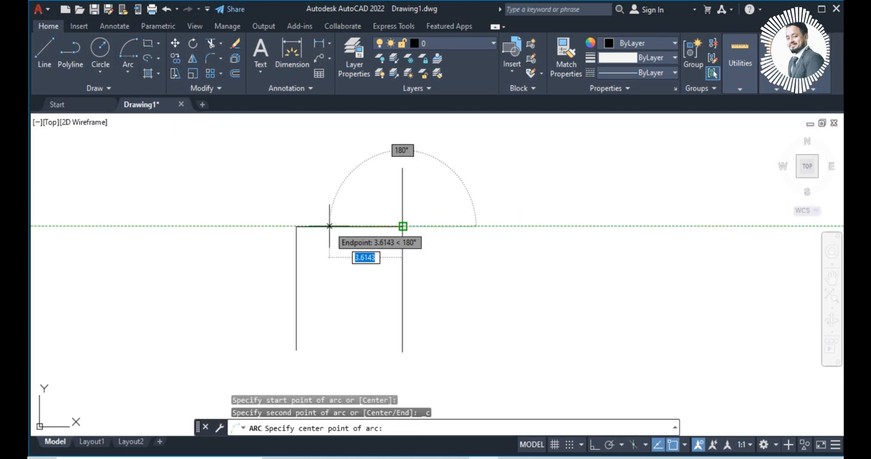
left_click(329, 226)
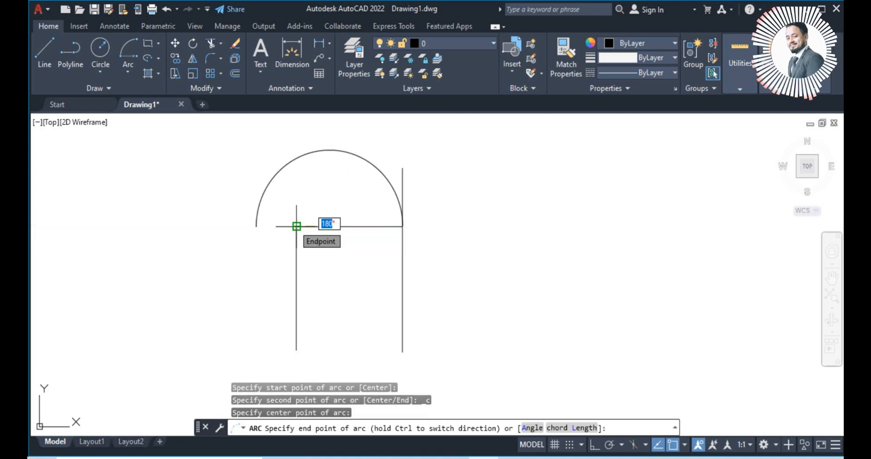
left_click(296, 226)
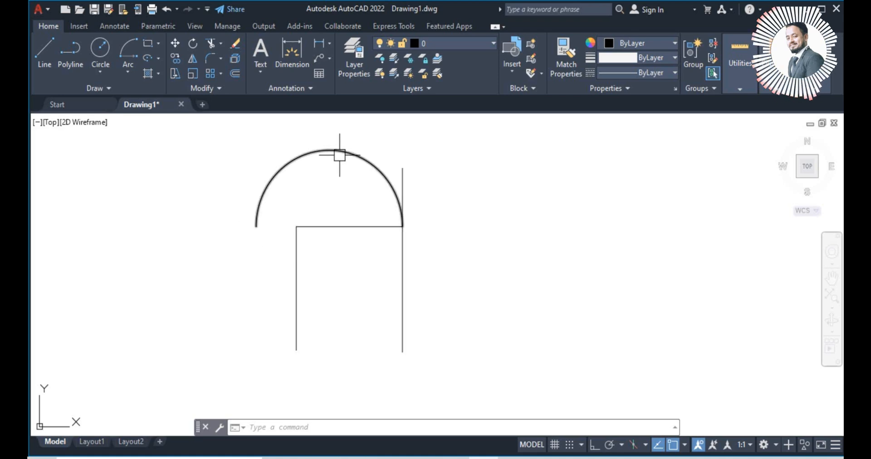
left_click(339, 155)
key("Delete")
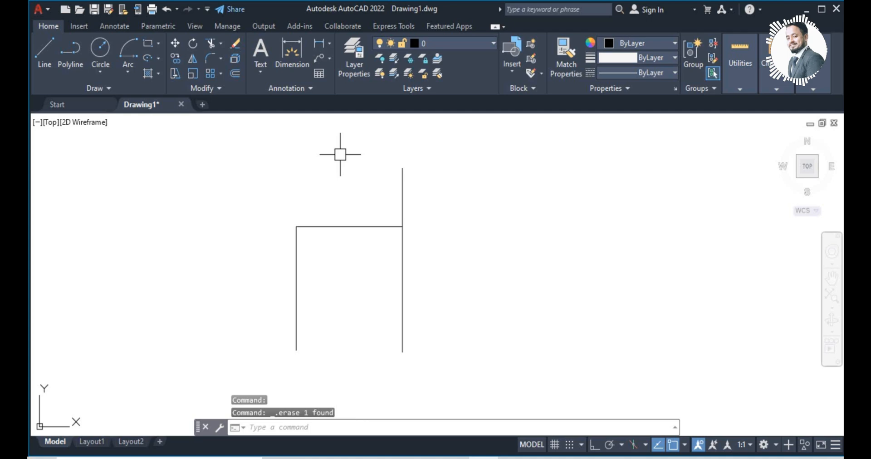
Turn on the Midpoint object snap.
left_click(683, 445)
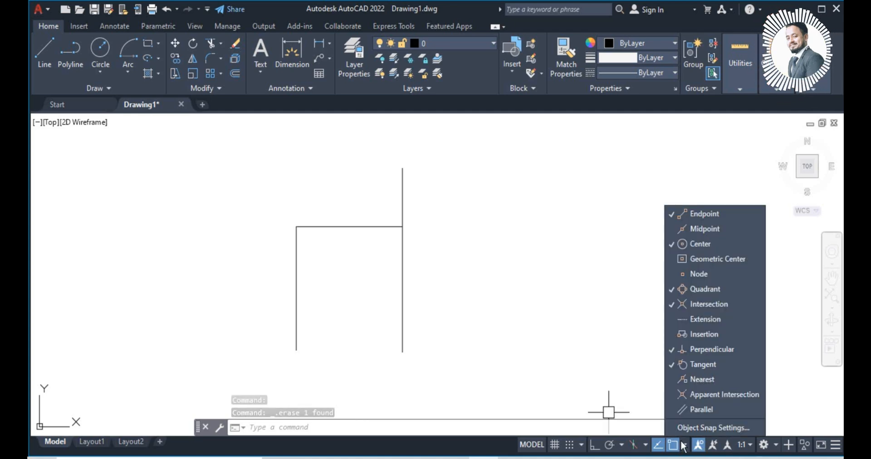
left_click(672, 230)
left_click(596, 328)
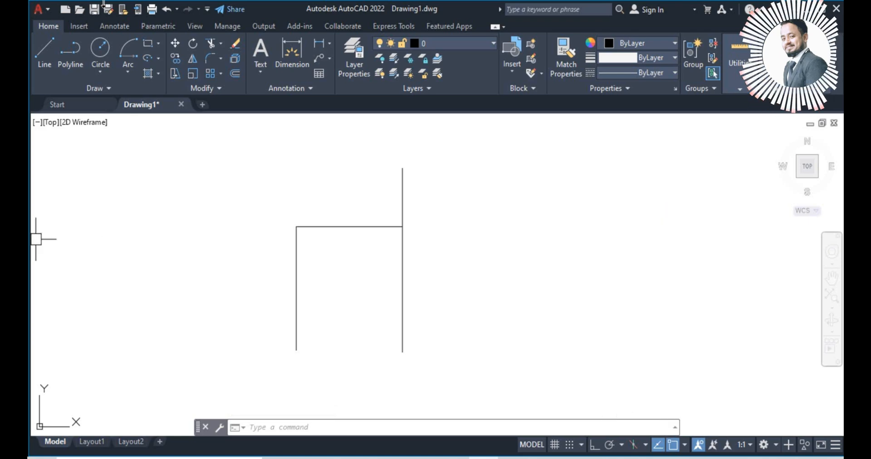
Draw a Start, Center, Angle arc from the horizontal line's right end around its midpoint with a 45° included angle.
left_click(127, 71)
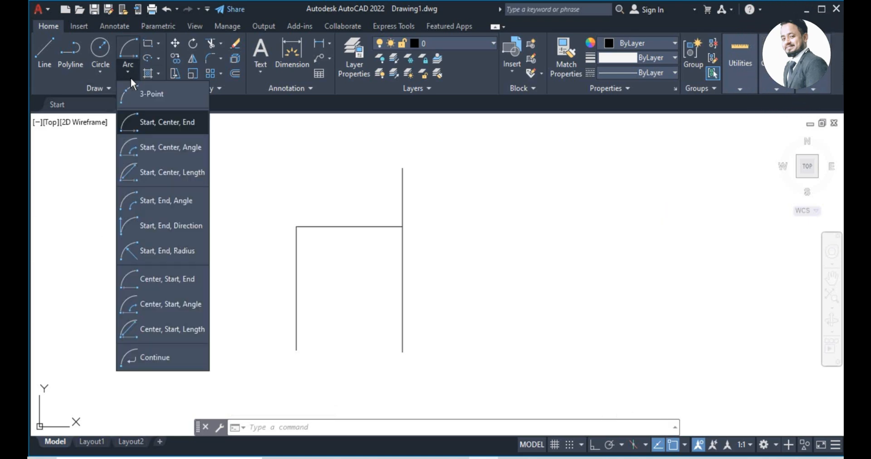
left_click(150, 153)
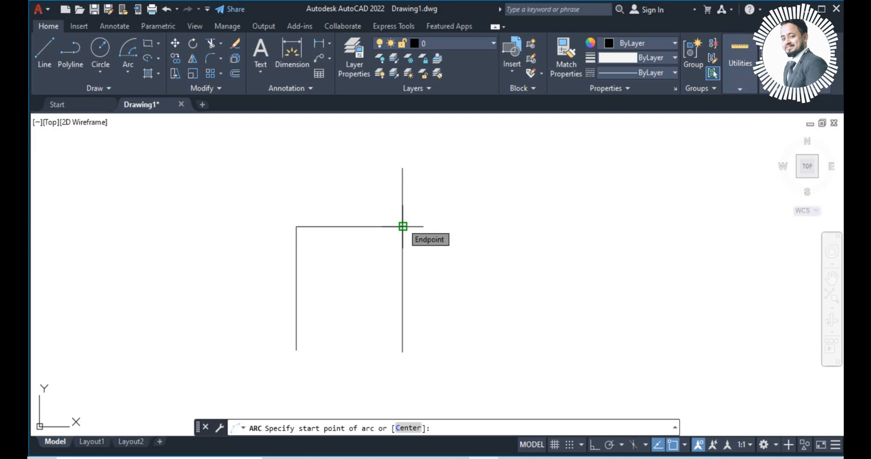
left_click(402, 226)
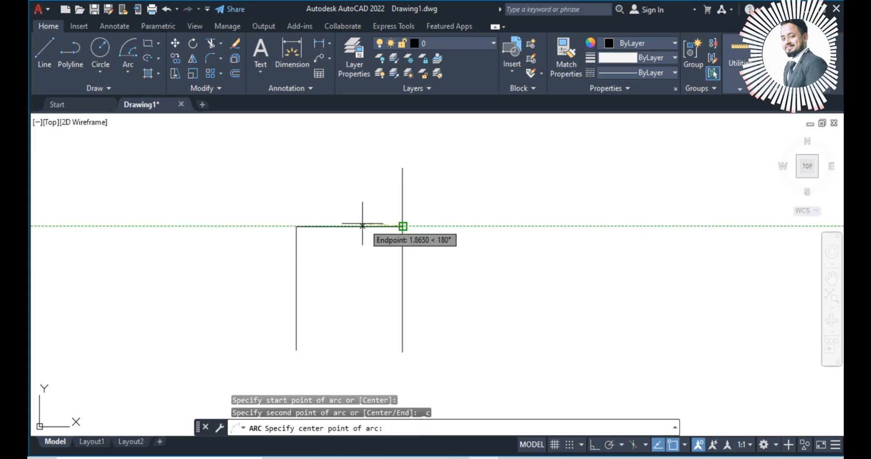
left_click(350, 225)
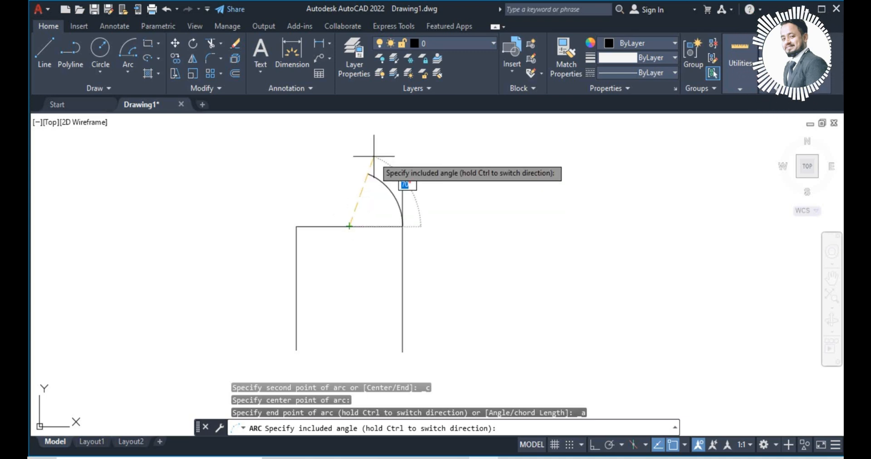
type("45")
key("Return")
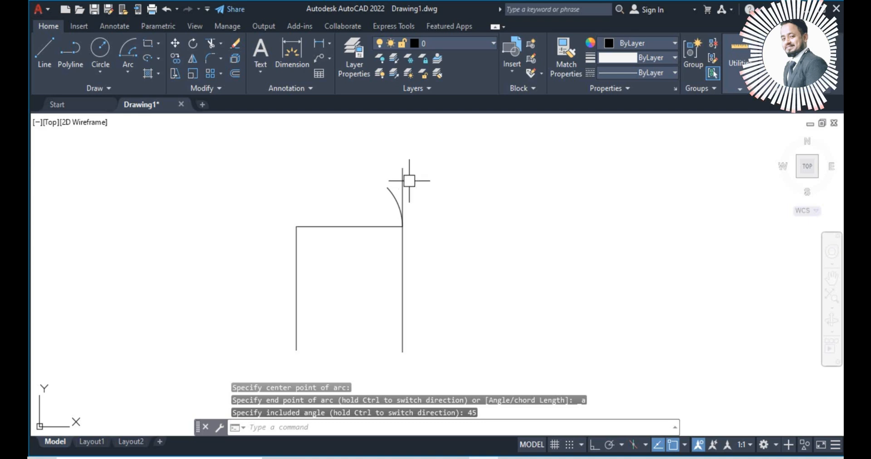
Draw a line from the horizontal line's midpoint to the upper end of the 45° arc.
scroll(393, 195, "up", 4)
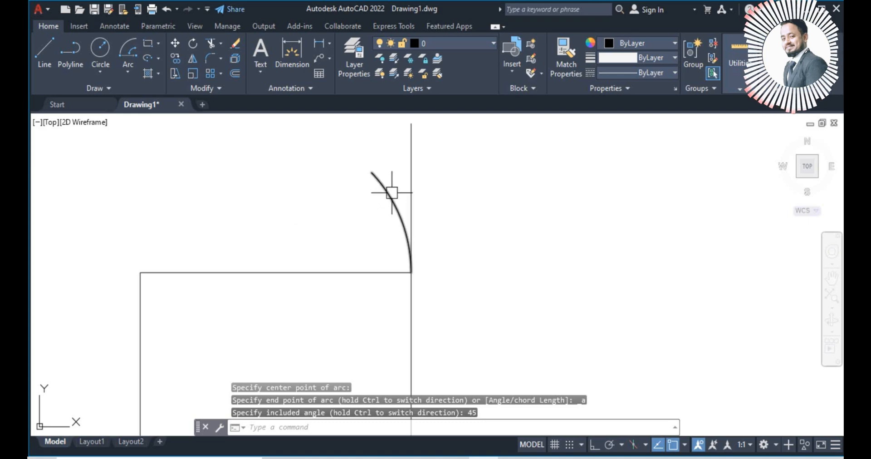
left_click(41, 61)
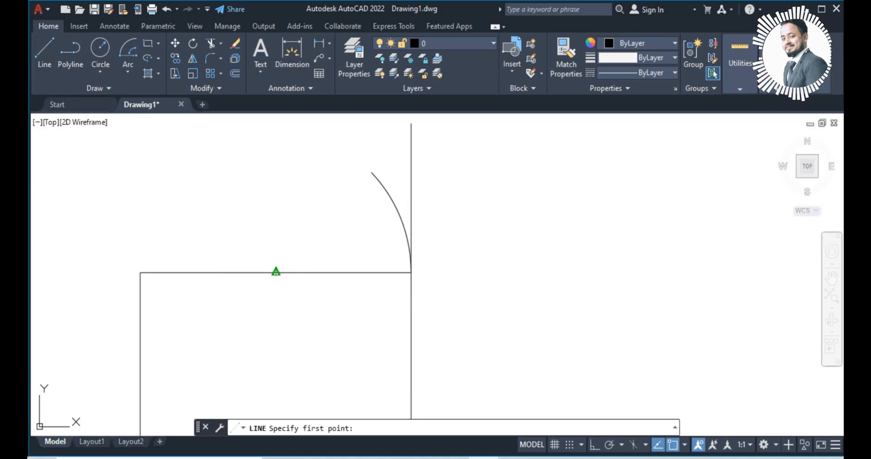
left_click(276, 272)
left_click(371, 172)
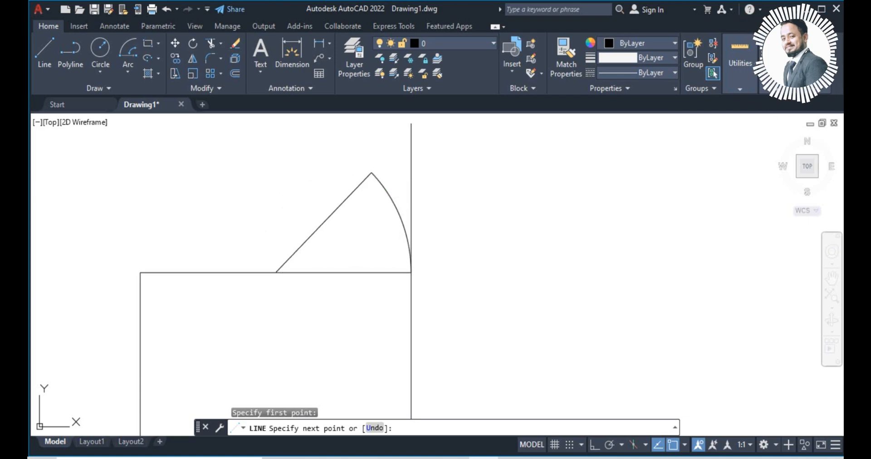
key("Escape")
scroll(363, 218, "down", 6)
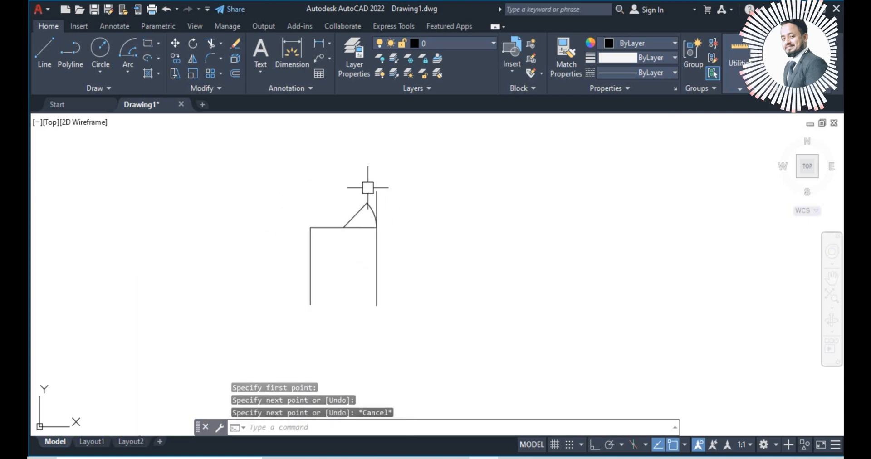
scroll(365, 245, "up", 4)
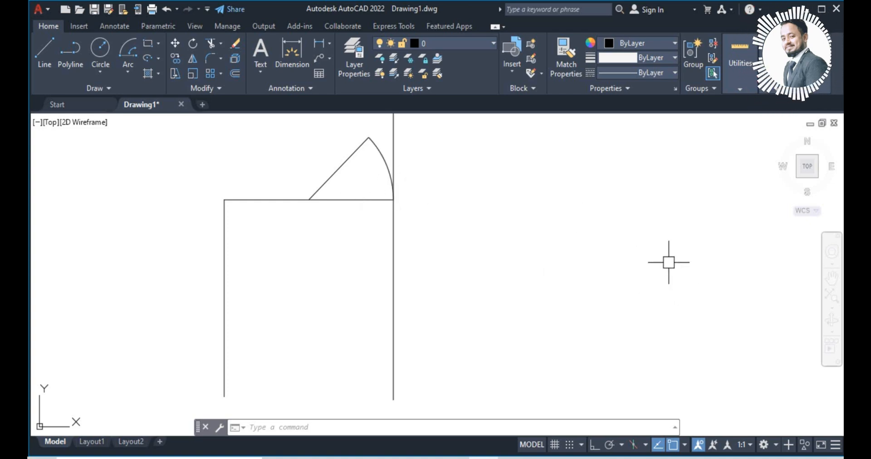
Turn on Ortho mode during a trial Start, Center, Angle arc beside the shape, and cancel that arc.
type("l")
key("Escape")
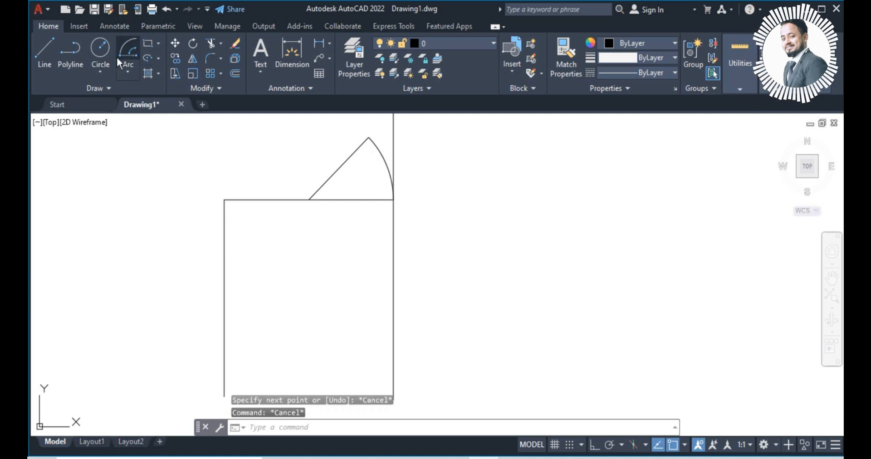
left_click(128, 55)
left_click(675, 206)
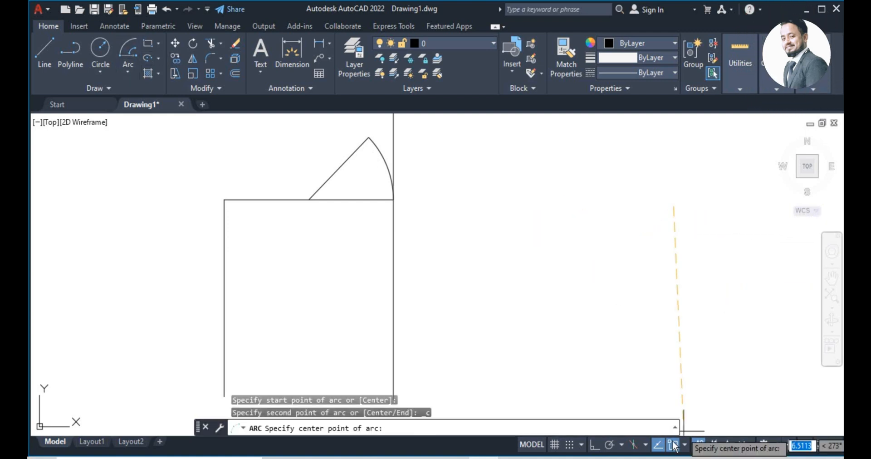
left_click(594, 445)
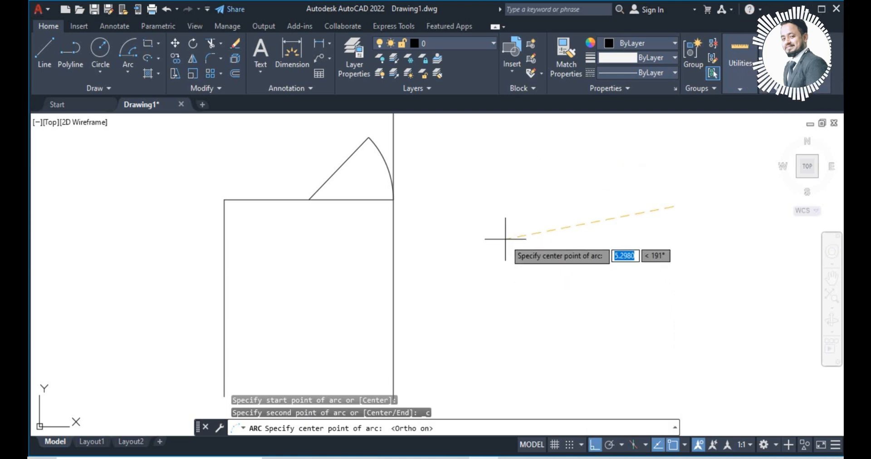
key("Escape")
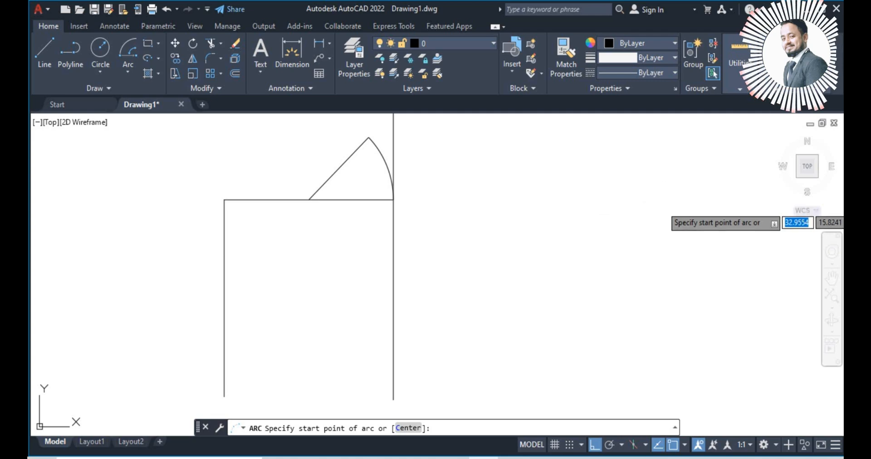
Draw a Start, Center, Angle arc starting right of the shape, with its center 10 units to the left and a 180° included angle.
left_click(685, 205)
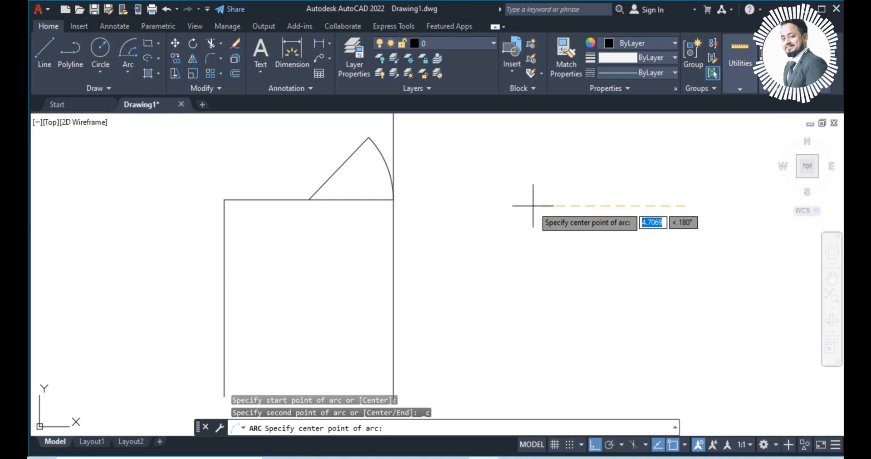
key("Return")
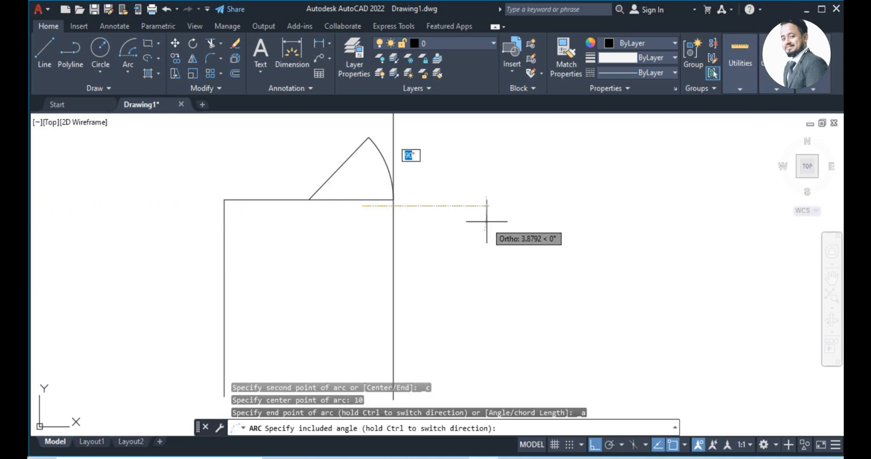
scroll(486, 228, "down", 2)
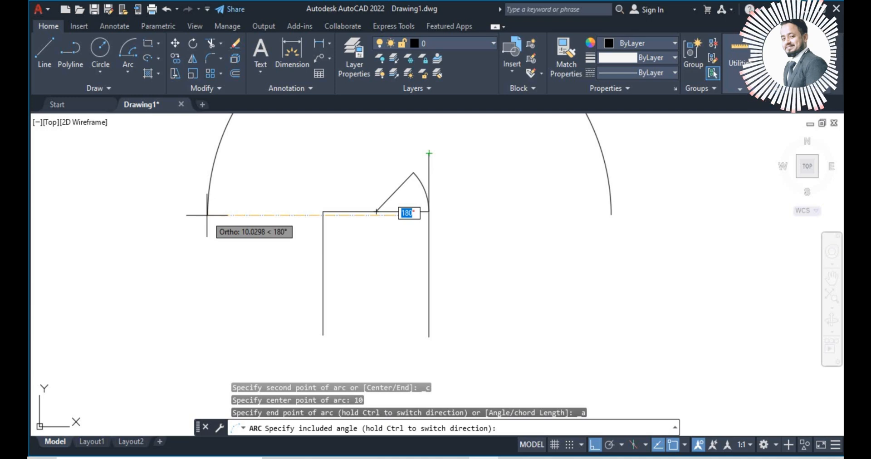
left_click(207, 215)
scroll(472, 252, "down", 4)
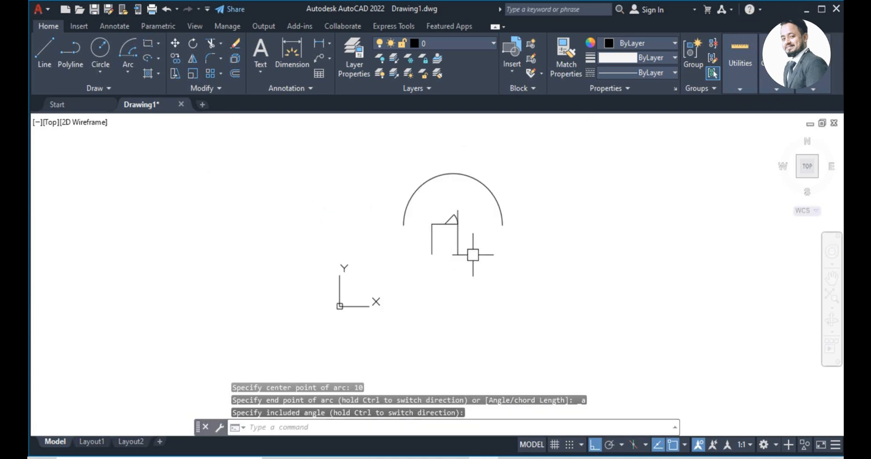
Measure the span between the large semicircle's ends with a linear dimension, cancel the dimension, and erase the semicircle.
scroll(474, 189, "up", 2)
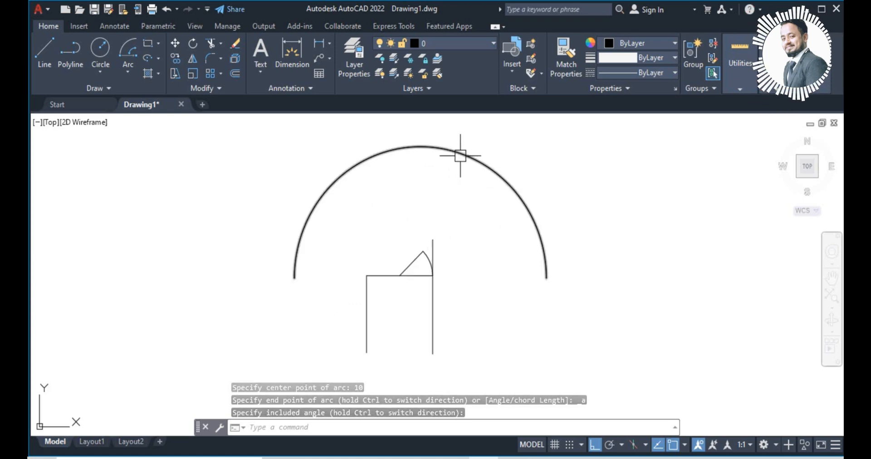
type("d")
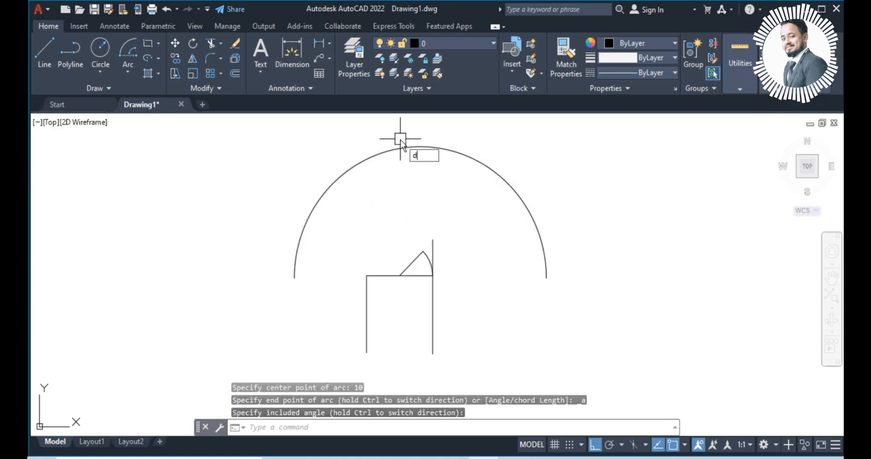
type("li")
key("Return")
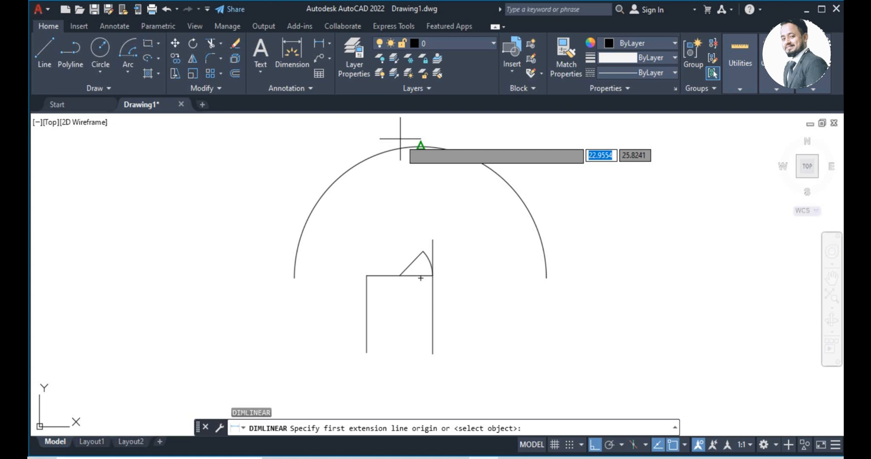
left_click(295, 278)
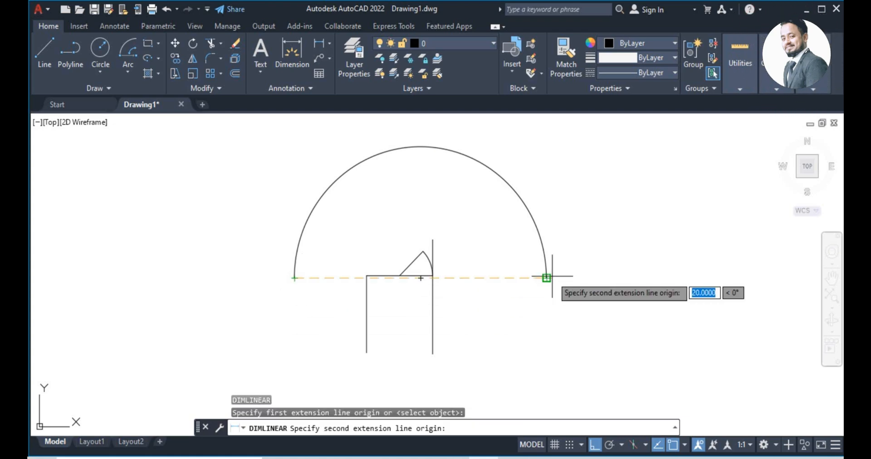
left_click(546, 278)
scroll(437, 279, "up", 5)
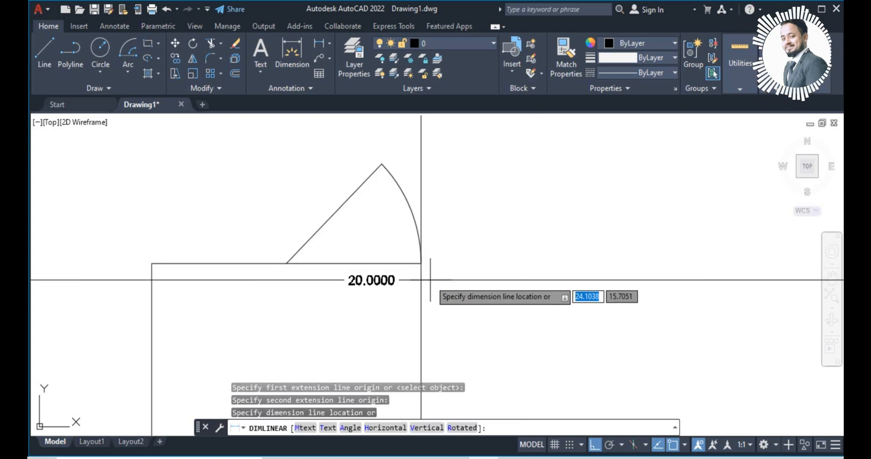
key("Escape")
scroll(428, 278, "down", 5)
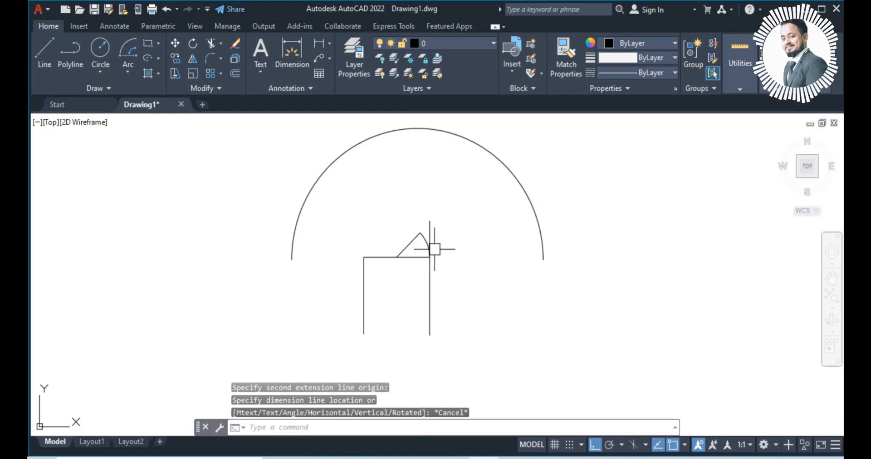
left_click(501, 167)
key("Delete")
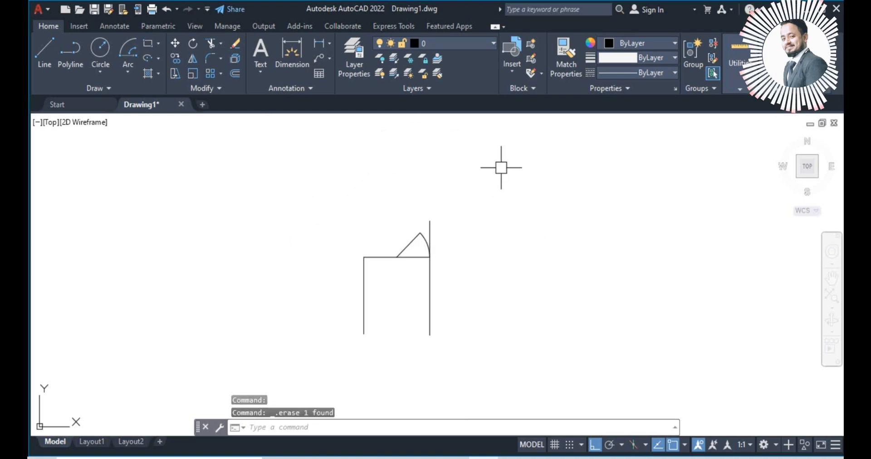
left_click(129, 73)
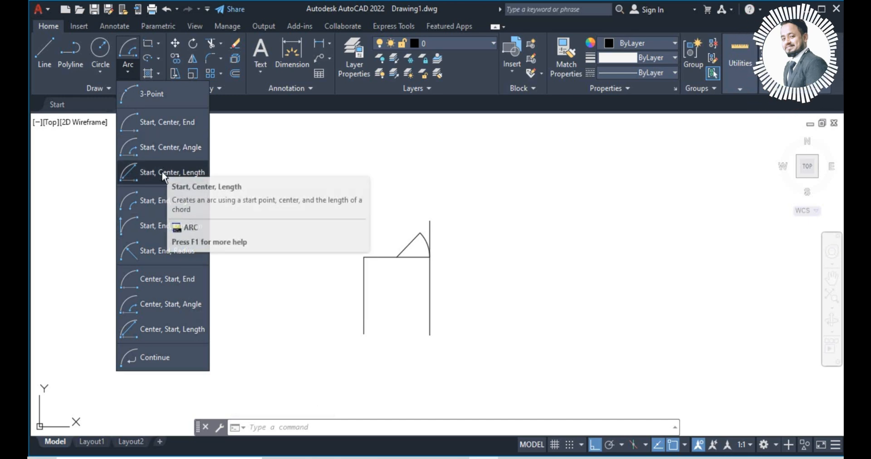
left_click(161, 171)
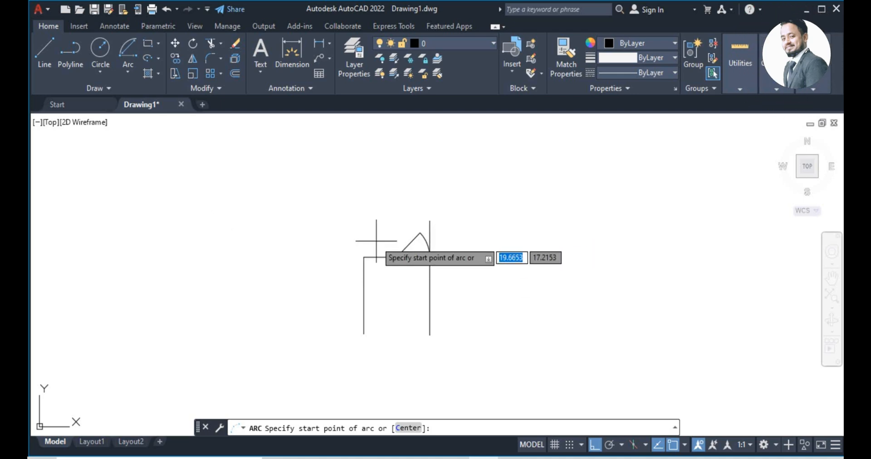
scroll(402, 332, "up", 6)
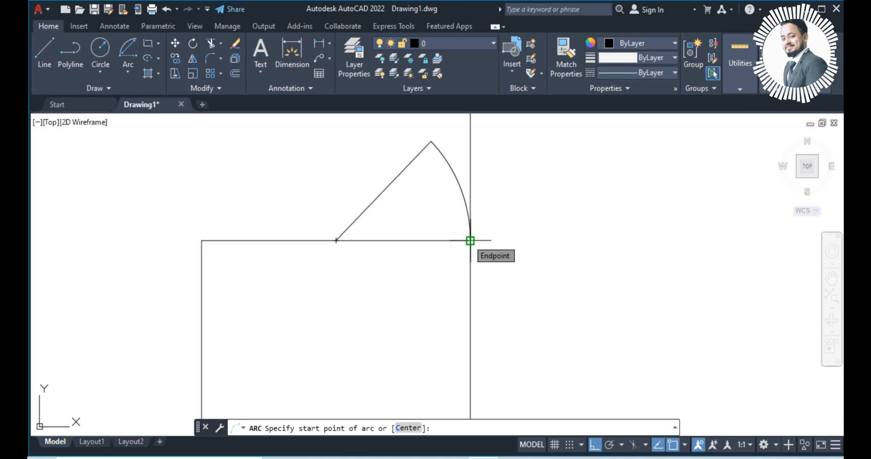
left_click(469, 240)
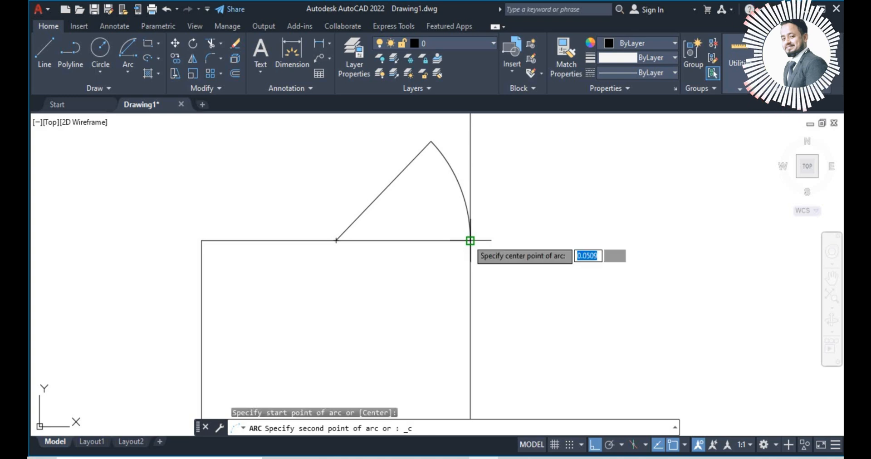
left_click(336, 241)
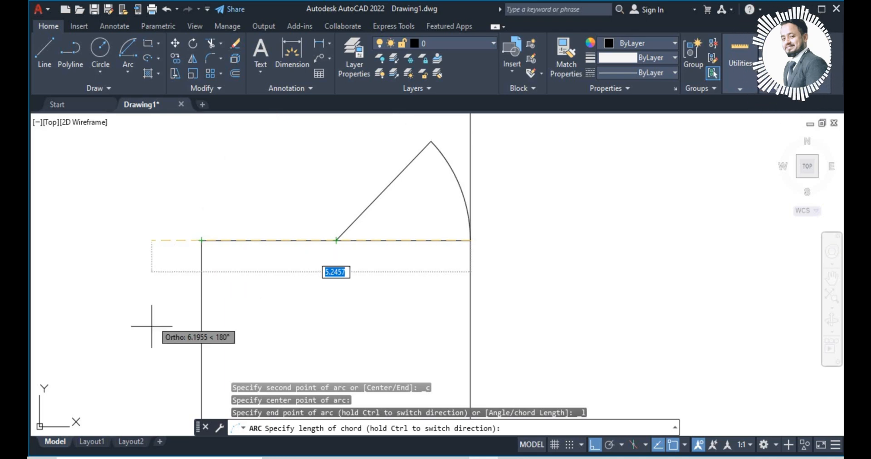
scroll(203, 238, "down", 4)
scroll(200, 268, "up", 4)
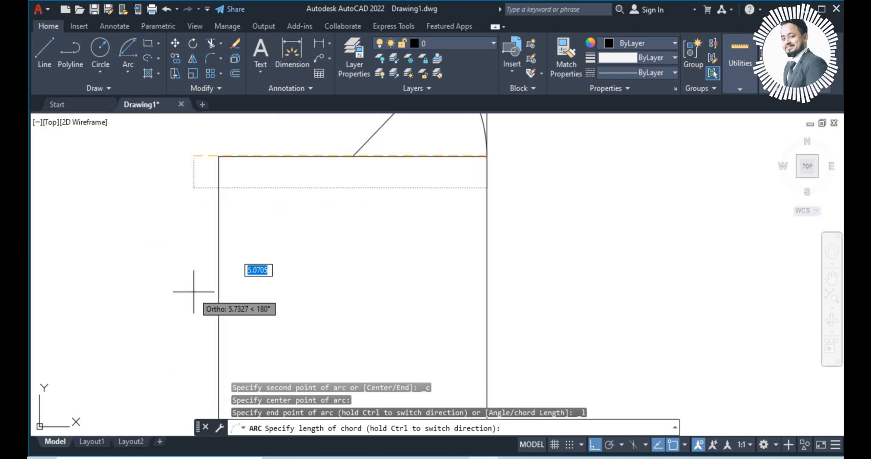
scroll(272, 186, "down", 2)
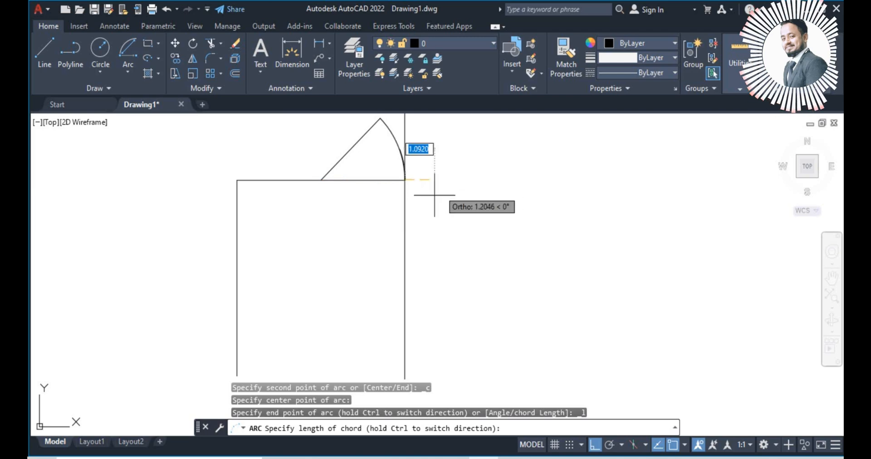
scroll(237, 180, "up", 2)
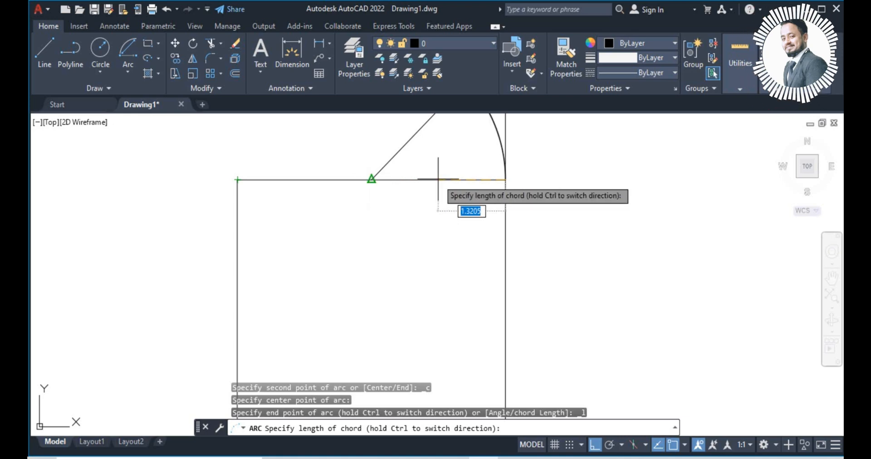
key("Escape")
Draw a line sloping down to the left from the right vertical line's upper end, turning Ortho off for it and back on.
scroll(267, 186, "down", 3)
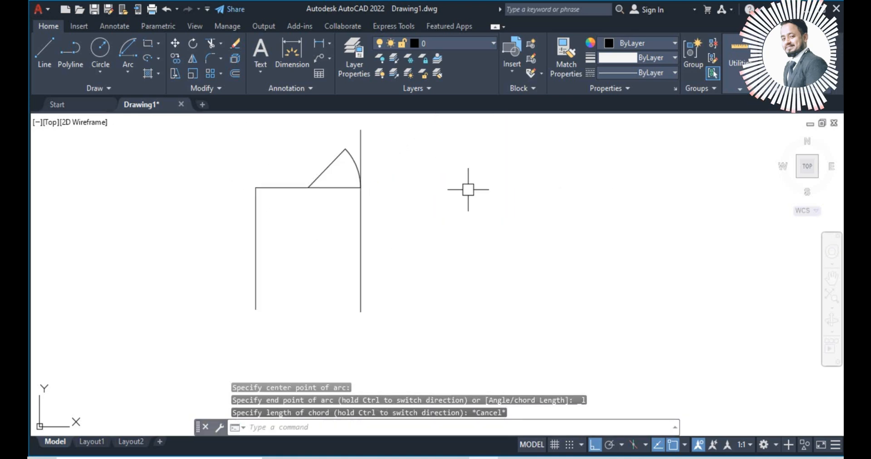
key("Return")
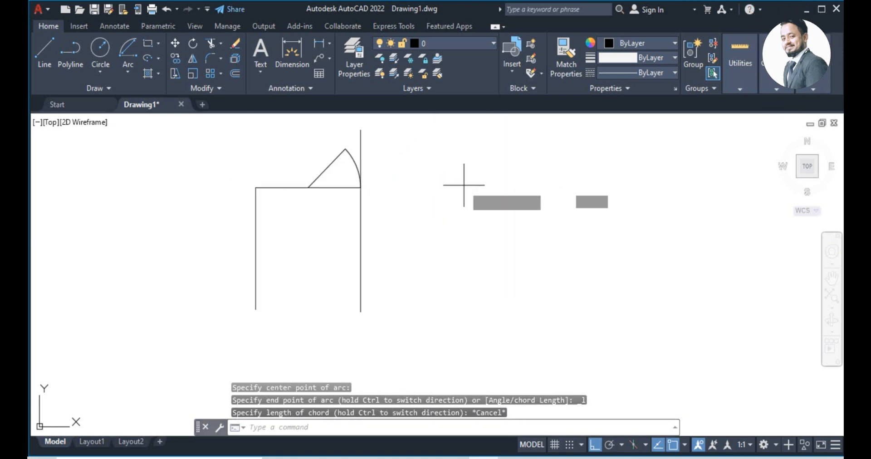
scroll(283, 181, "up", 2)
scroll(296, 228, "down", 2)
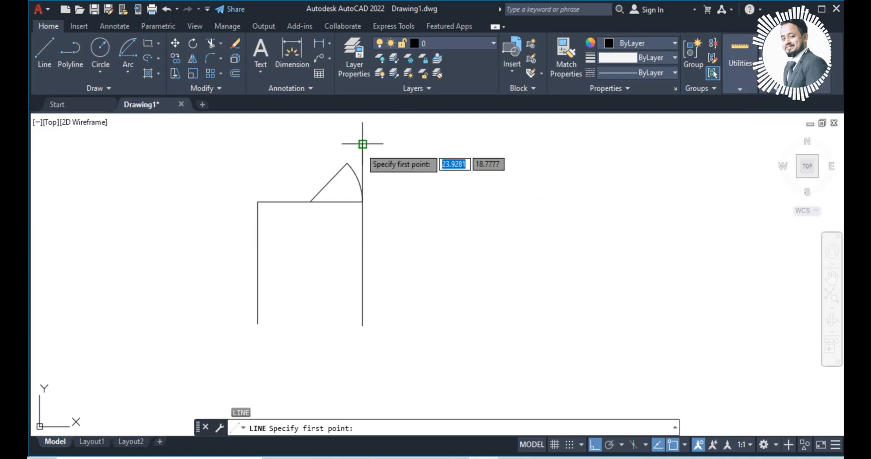
left_click(362, 143)
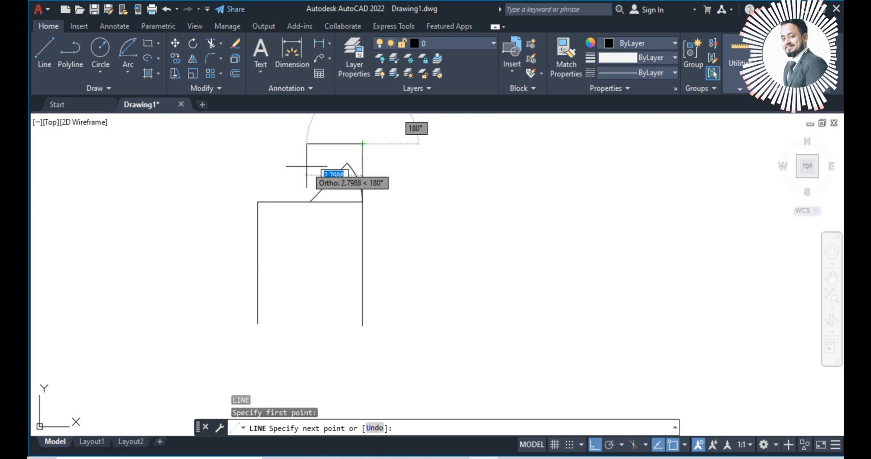
key("F8")
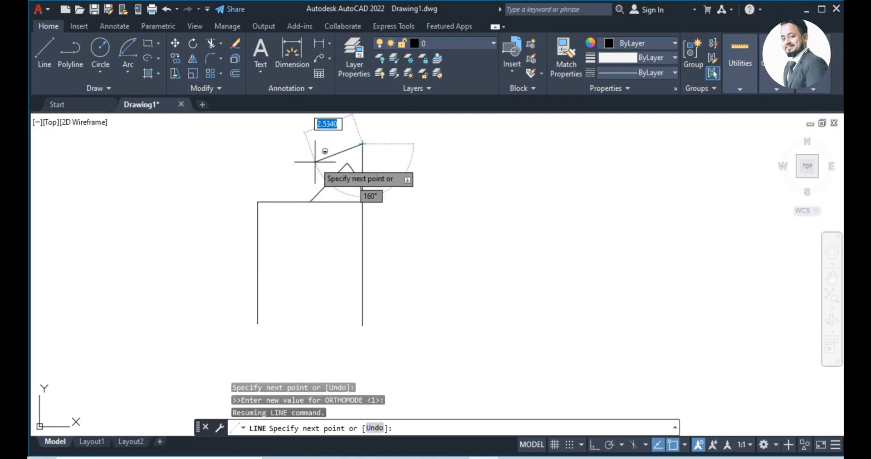
key("F8")
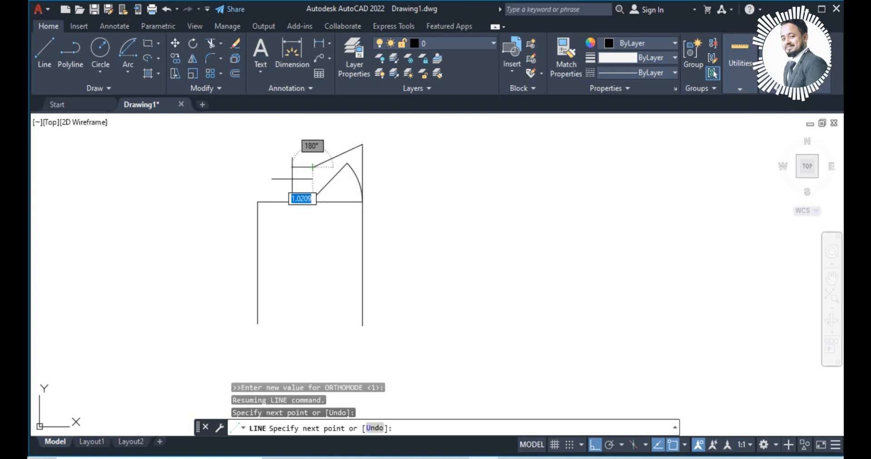
key("Escape")
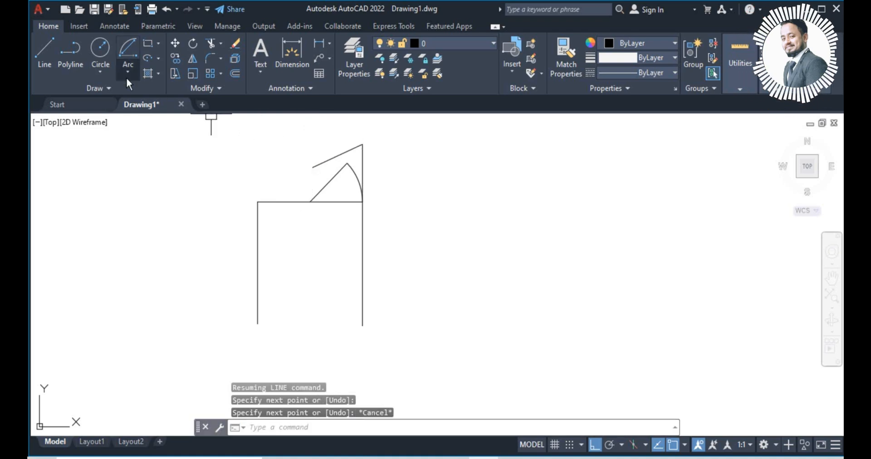
Draw a Start, Center, Length arc from the vertical line's upper end, centered on the sloping line's free end, with a chord length of 2.
left_click(129, 47)
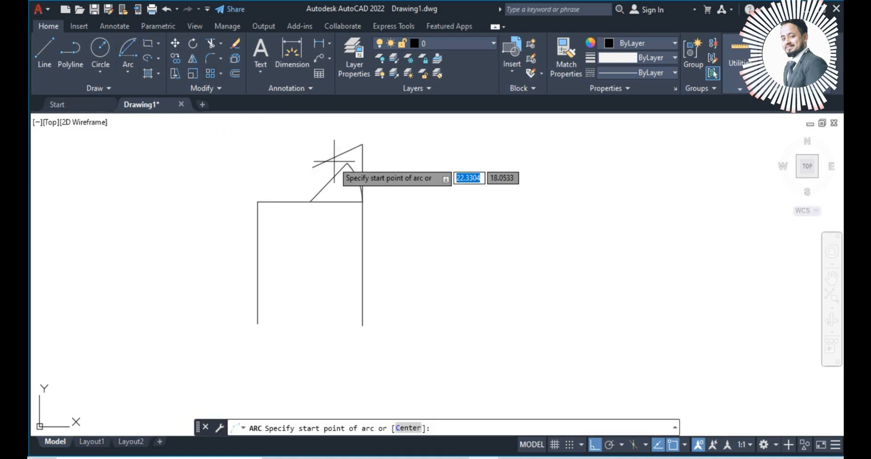
left_click(126, 50)
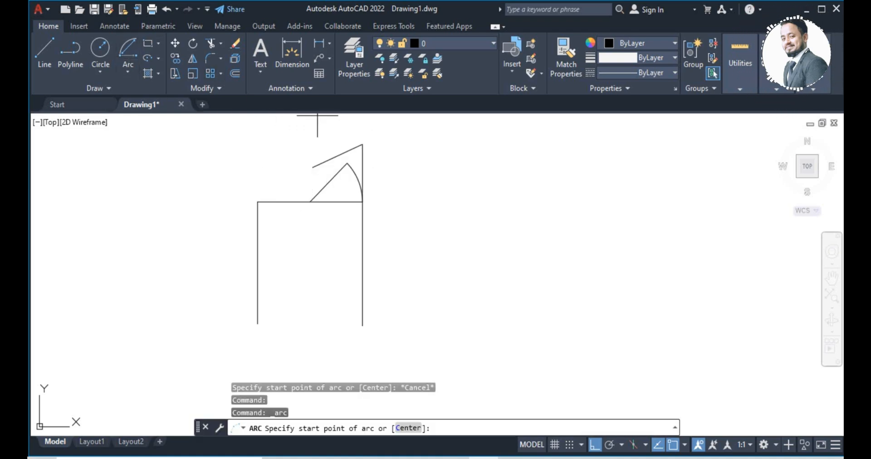
left_click(363, 144)
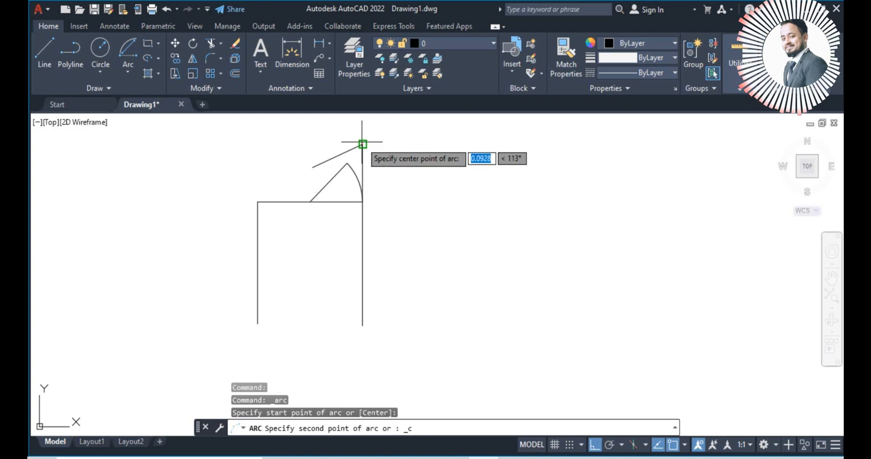
left_click(312, 167)
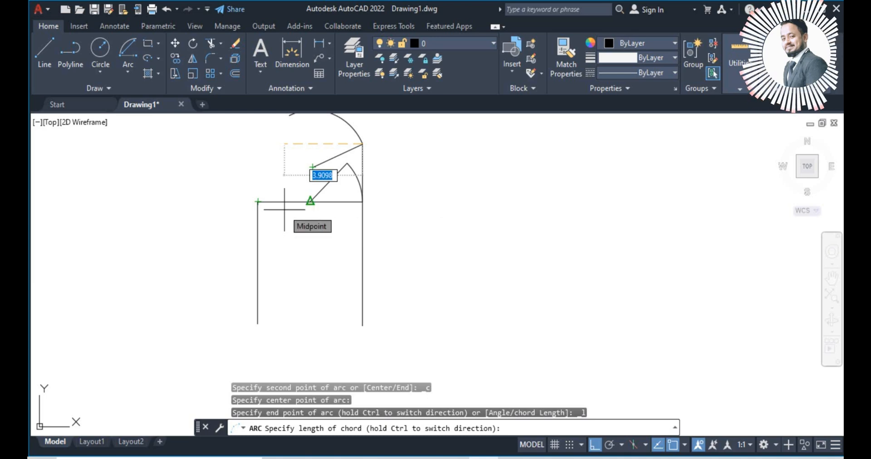
type("2")
key("Return")
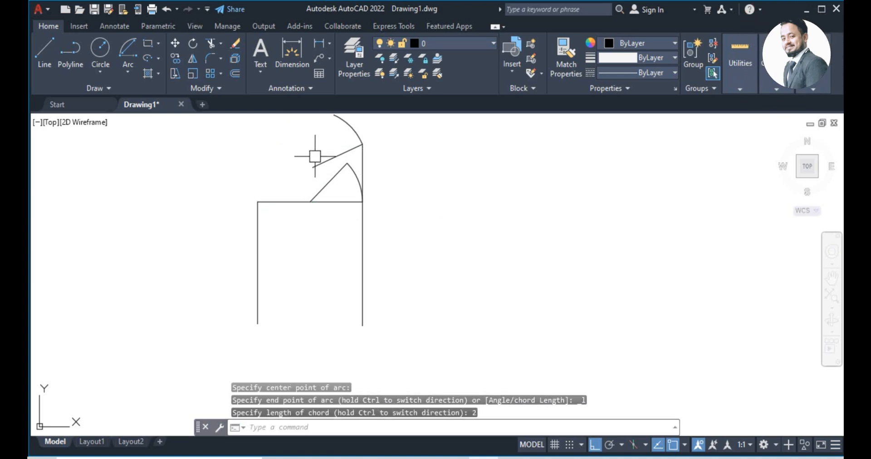
scroll(311, 155, "up", 2)
scroll(337, 134, "up", 2)
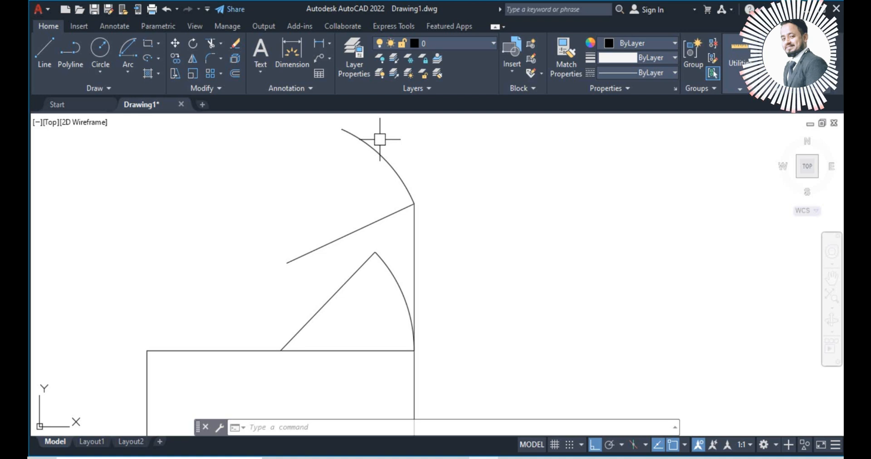
scroll(380, 140, "down", 2)
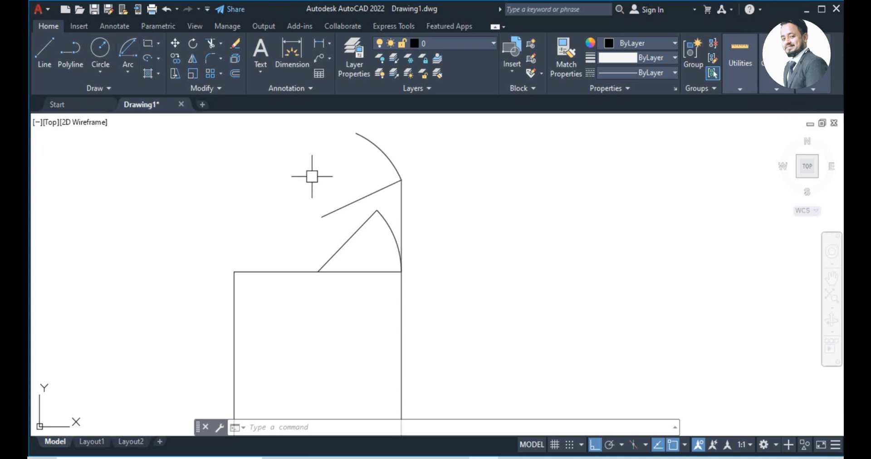
Draw a Start, End, Angle arc from the horizontal line's right end to its left end with a 45° included angle.
left_click(133, 74)
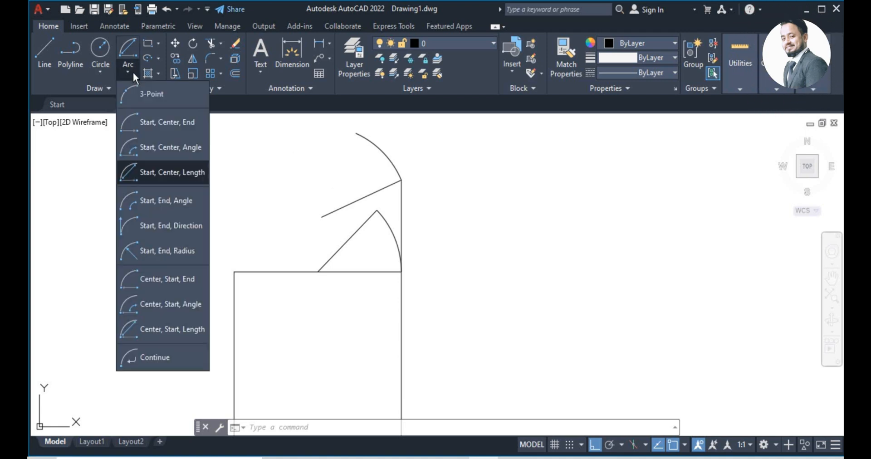
left_click(196, 200)
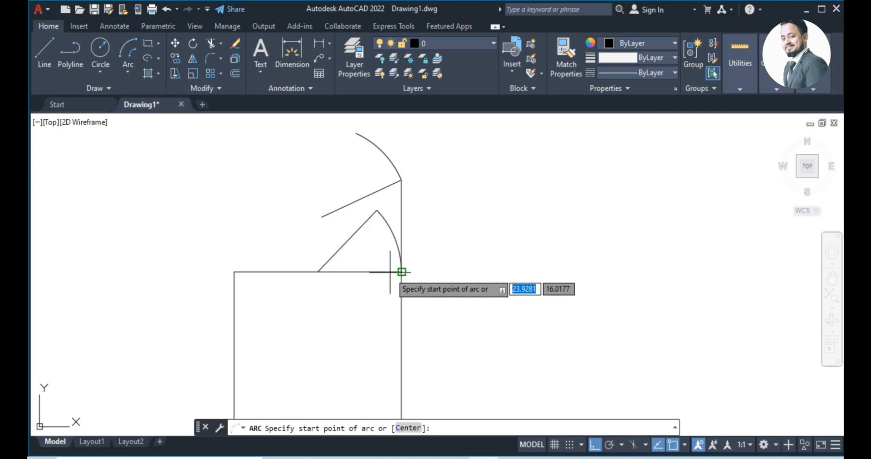
left_click(401, 272)
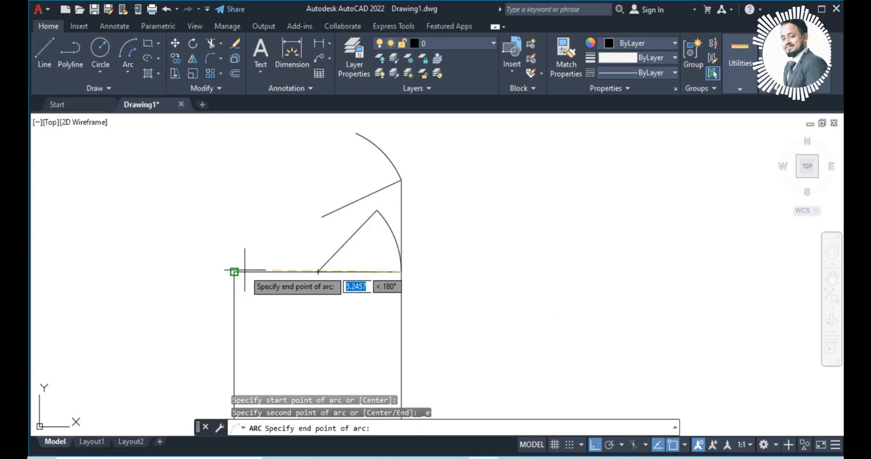
left_click(234, 272)
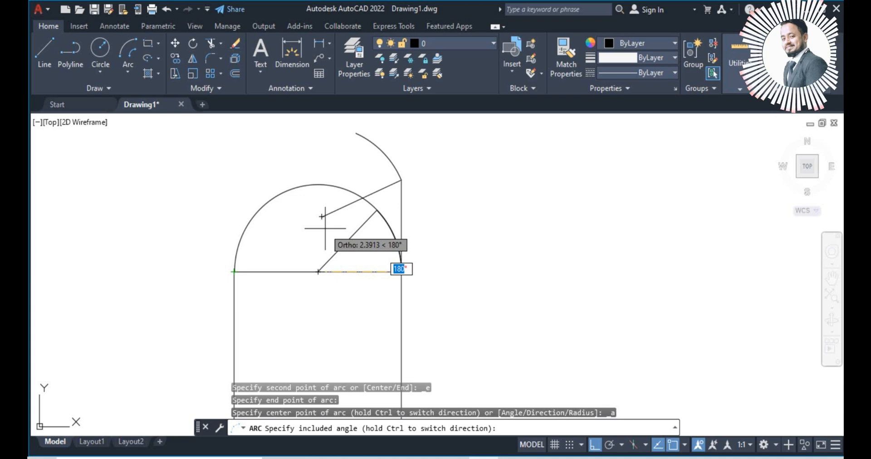
type("45")
key("Return")
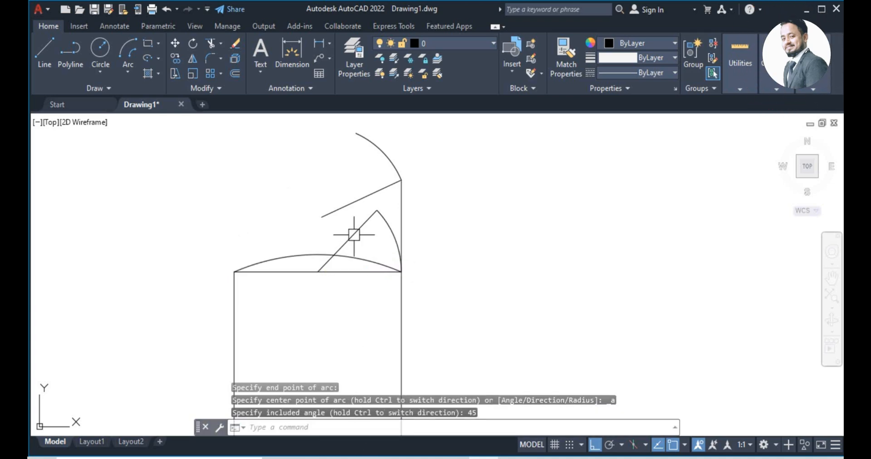
scroll(360, 289, "up", 4)
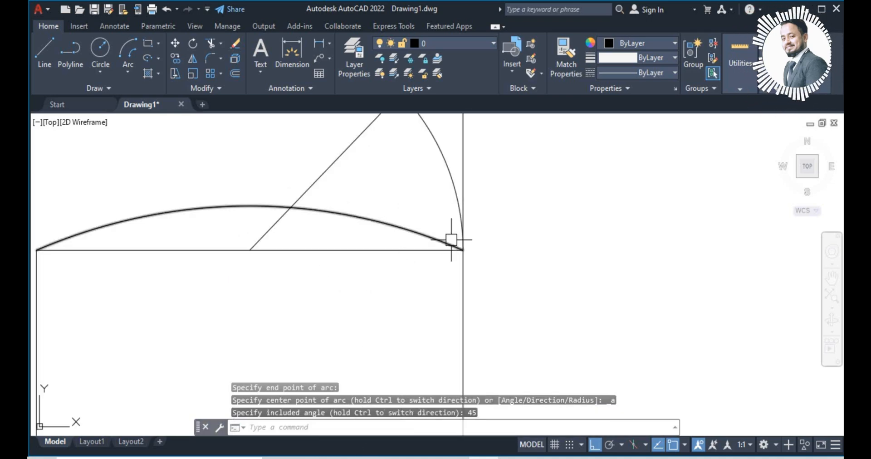
scroll(302, 220, "down", 4)
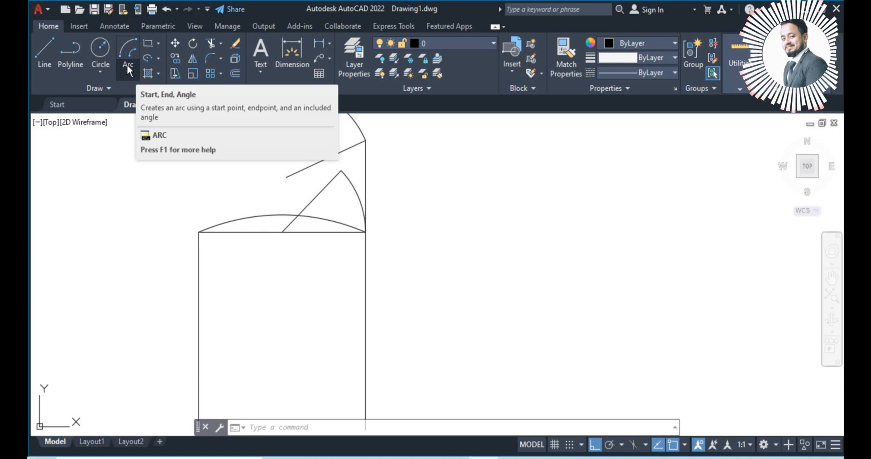
Erase the arcs and the two slanted lines, leaving only the straight horizontal and vertical lines of the shape.
left_click(127, 79)
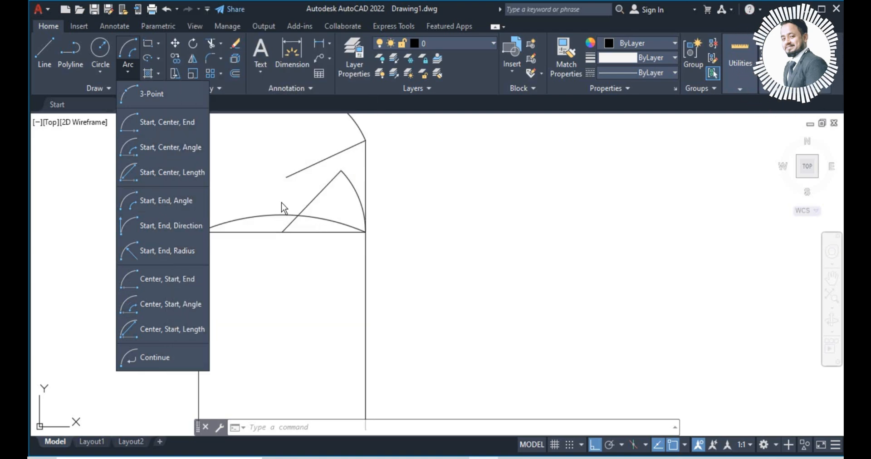
key("Escape")
key("Escape")
left_click(265, 218)
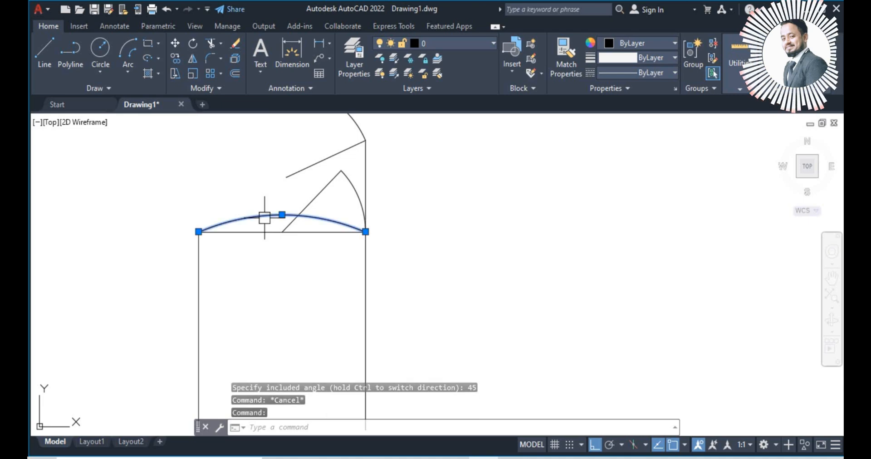
key("Delete")
left_click(301, 209)
key("Delete")
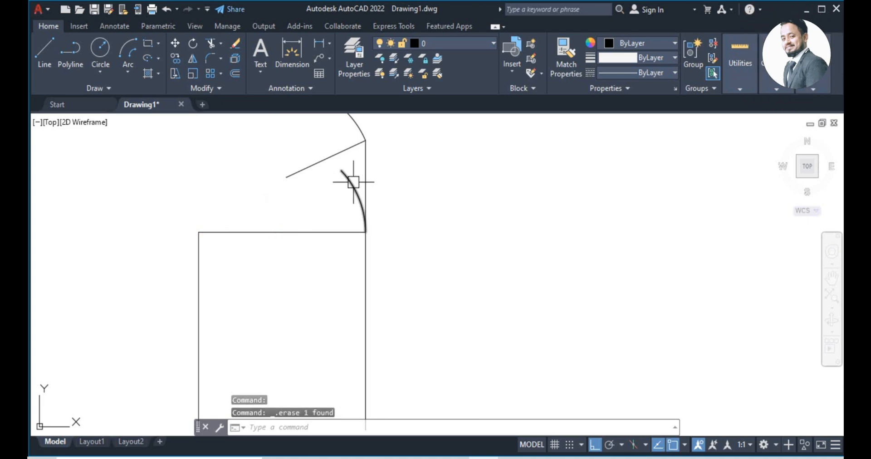
left_click(353, 181)
key("Delete")
left_click(356, 125)
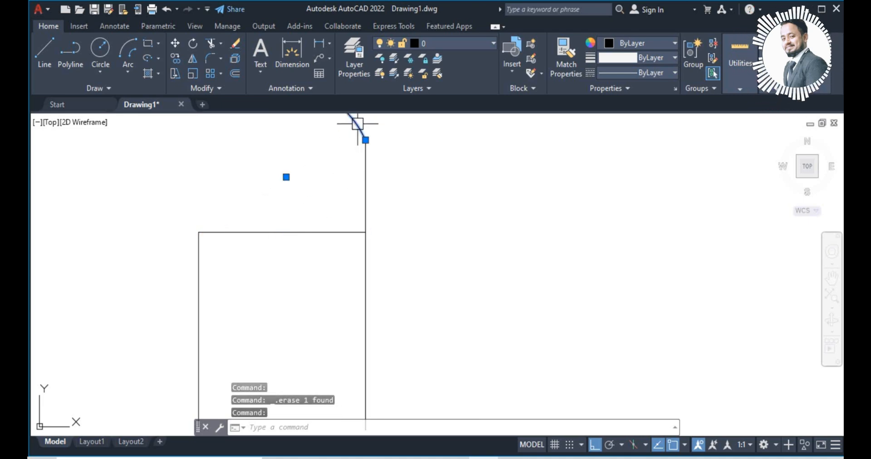
key("Delete")
Try to draw a Start, End, Direction arc from the horizontal line's right end to its left end.
left_click(130, 74)
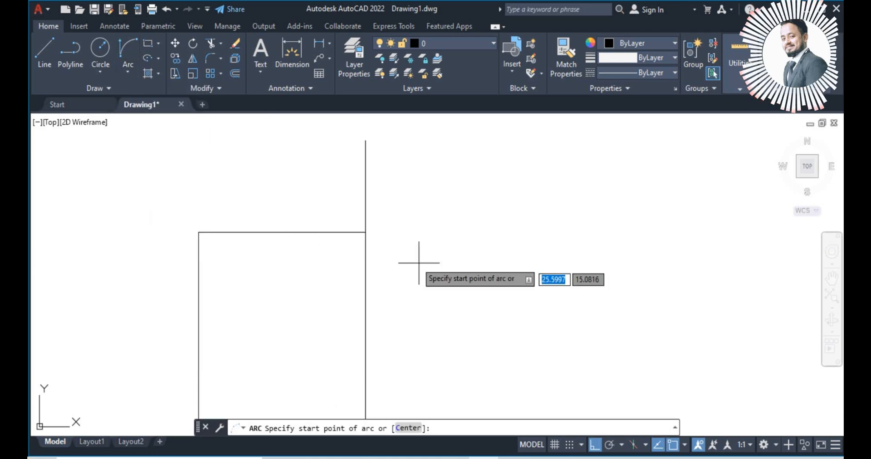
left_click(366, 231)
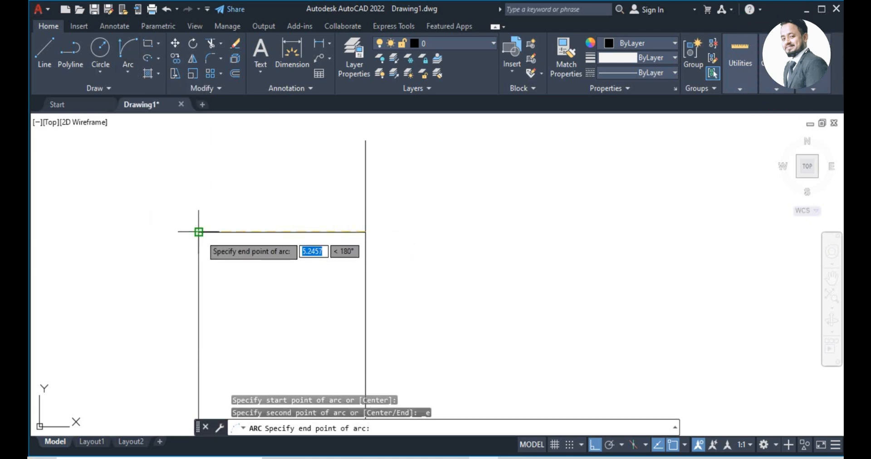
left_click(198, 232)
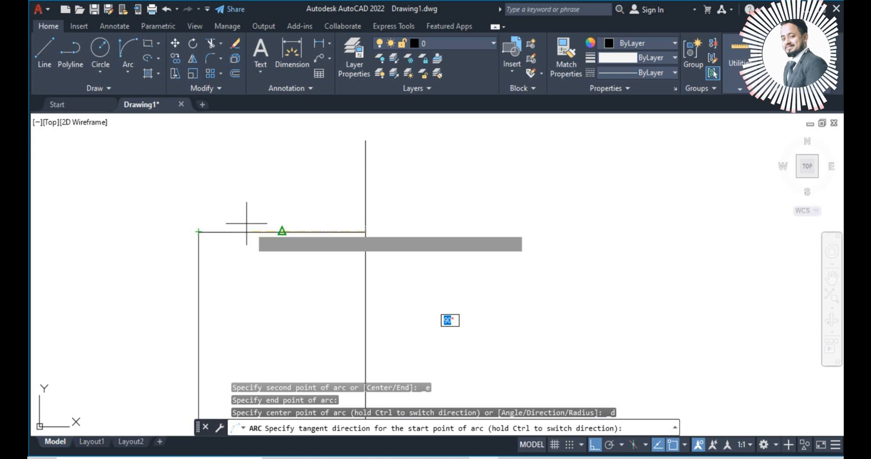
scroll(390, 295, "down", 2)
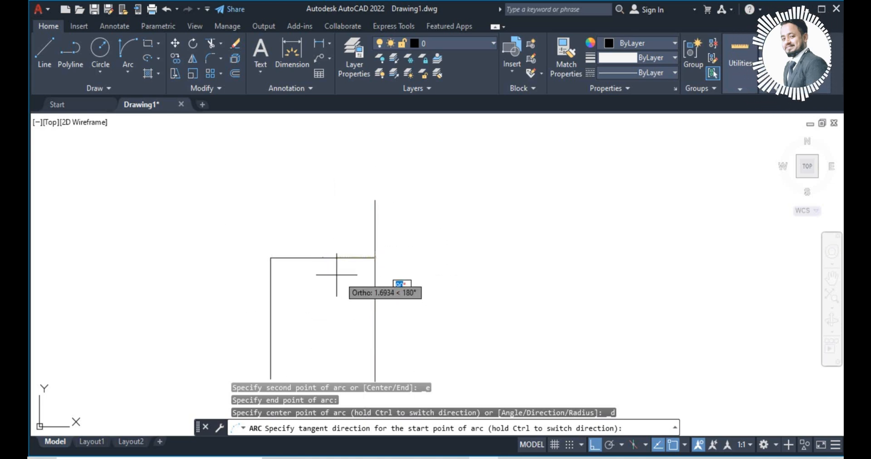
key("Escape")
Draw a Start, End, Radius arc from the horizontal line's right end to a point level with it farther right, with radius 5.
left_click(128, 72)
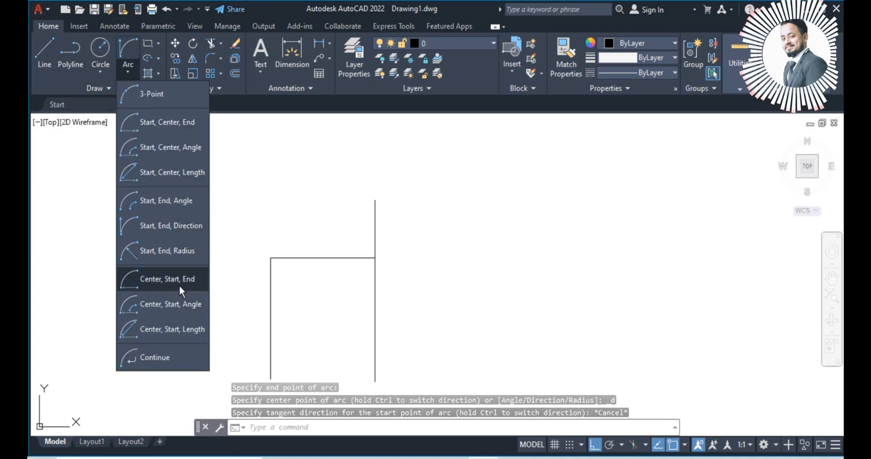
left_click(178, 257)
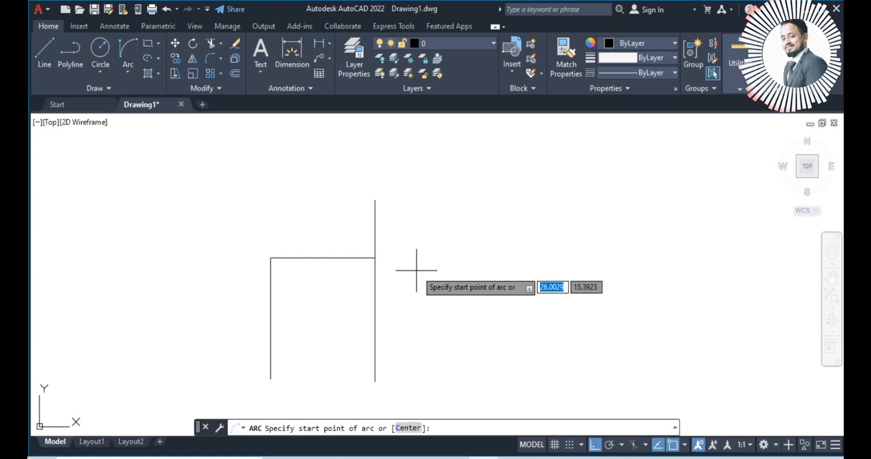
left_click(374, 258)
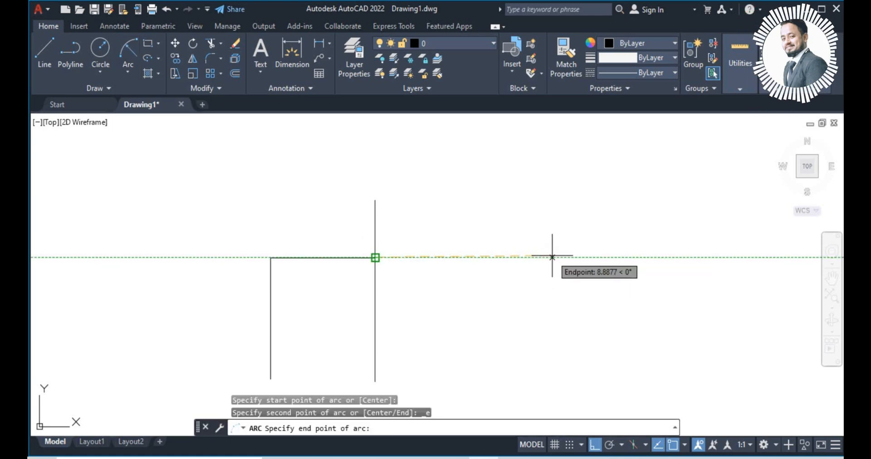
left_click(515, 257)
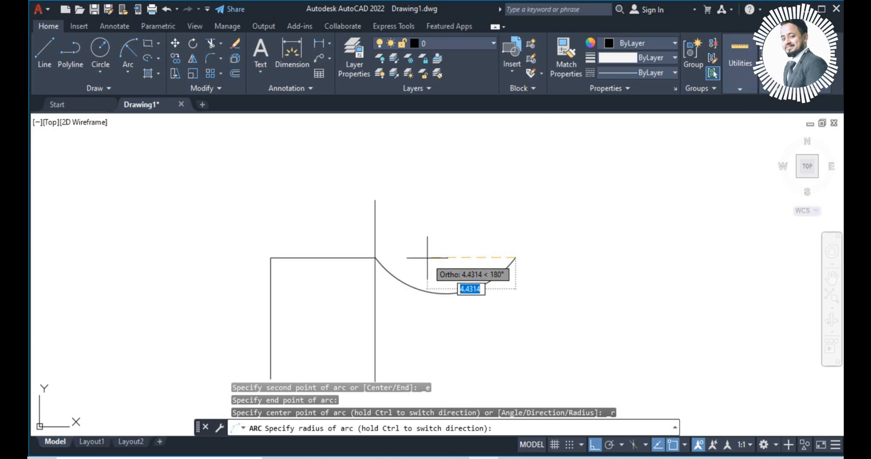
type("5")
key("Return")
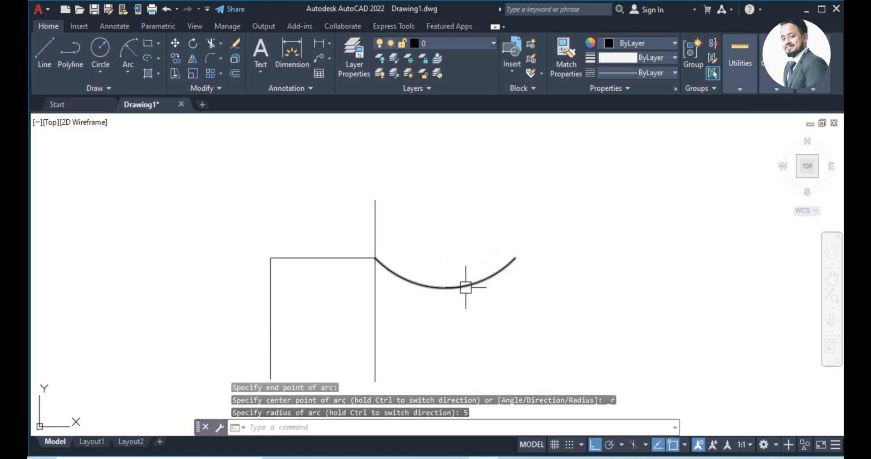
Erase the radius 5 arc to the right of the vertical line.
mouse_move(465, 287)
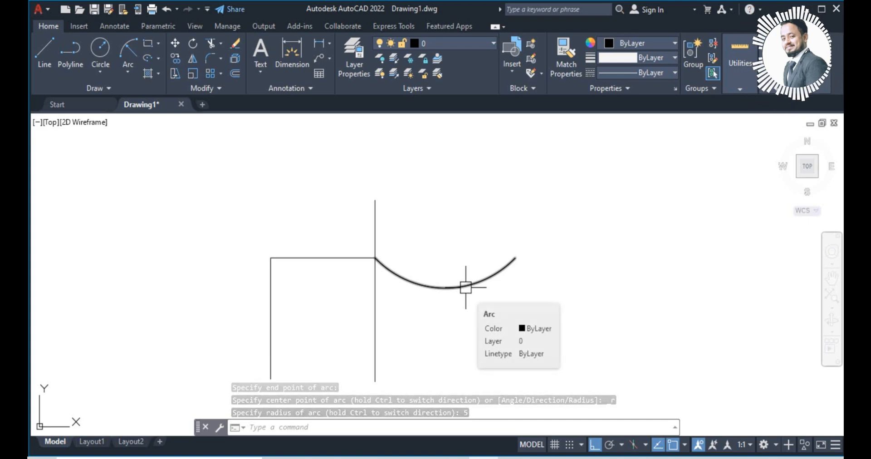
left_click(463, 284)
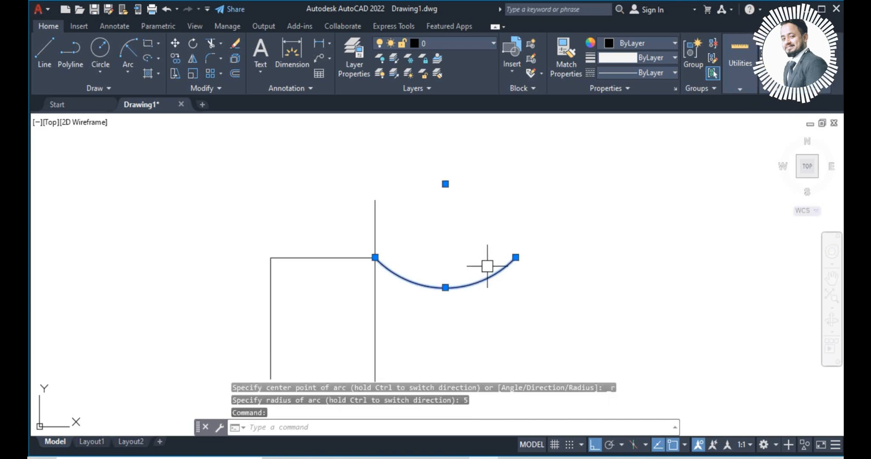
key("Delete")
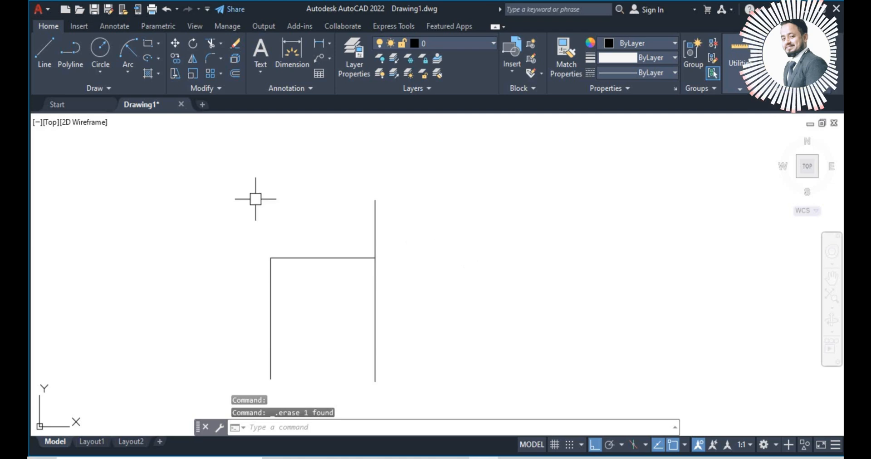
type("l")
key("Return")
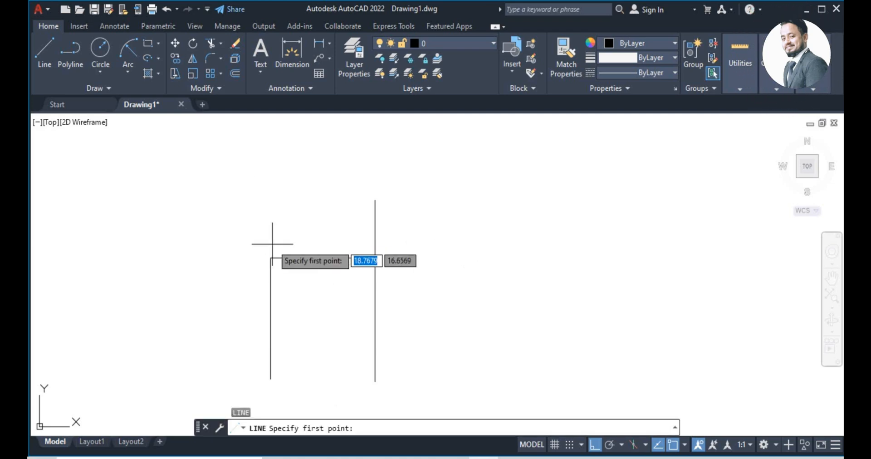
left_click(375, 200)
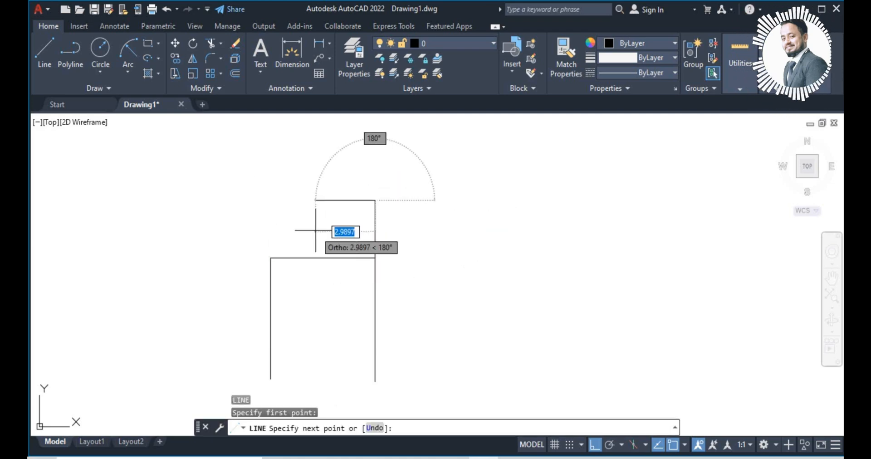
key("Escape")
Draw a Start, End, Radius arc from the vertical line's upper end to the horizontal line's left end with radius 5, and erase it.
left_click(124, 48)
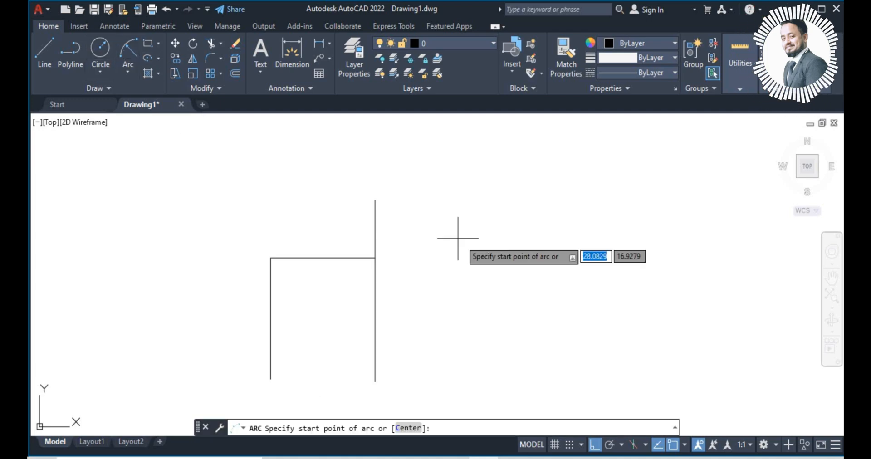
left_click(374, 200)
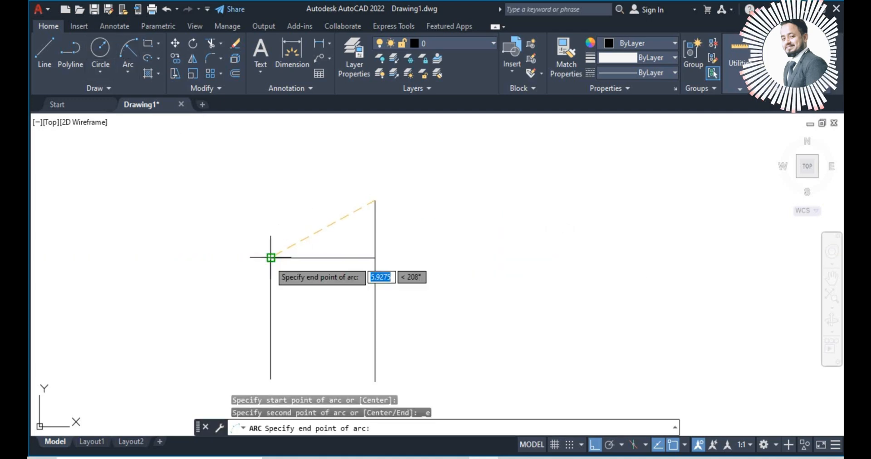
left_click(271, 257)
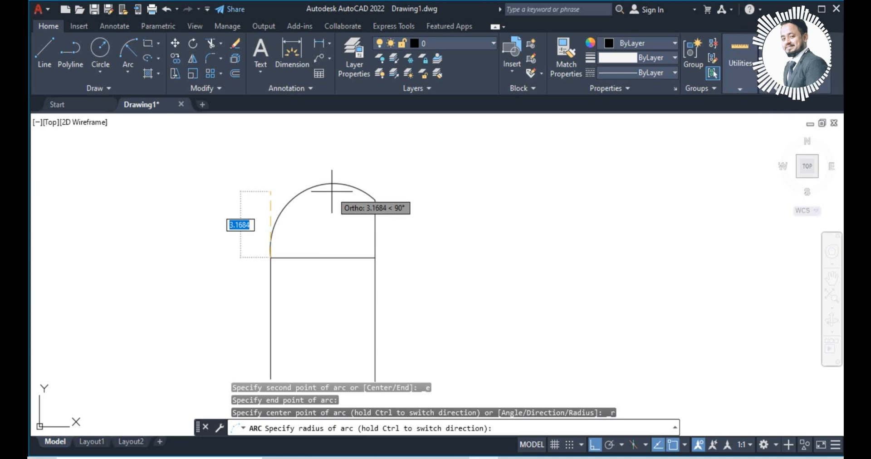
type("5")
key("Return")
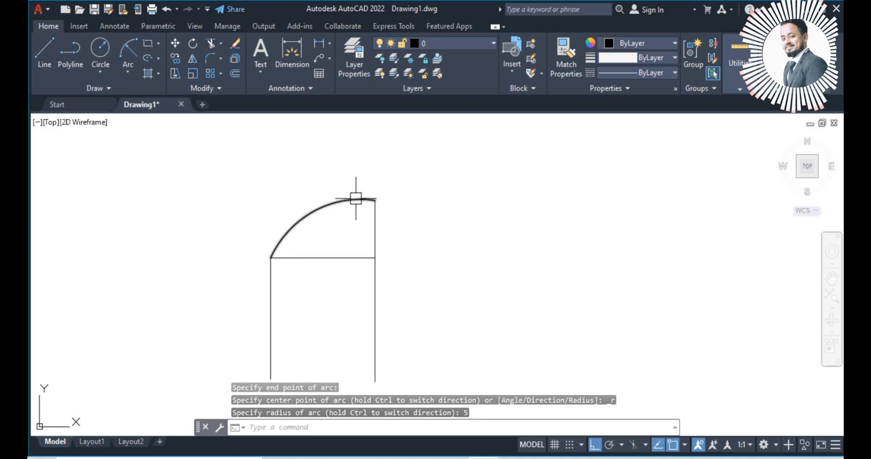
left_click(356, 198)
key("Delete")
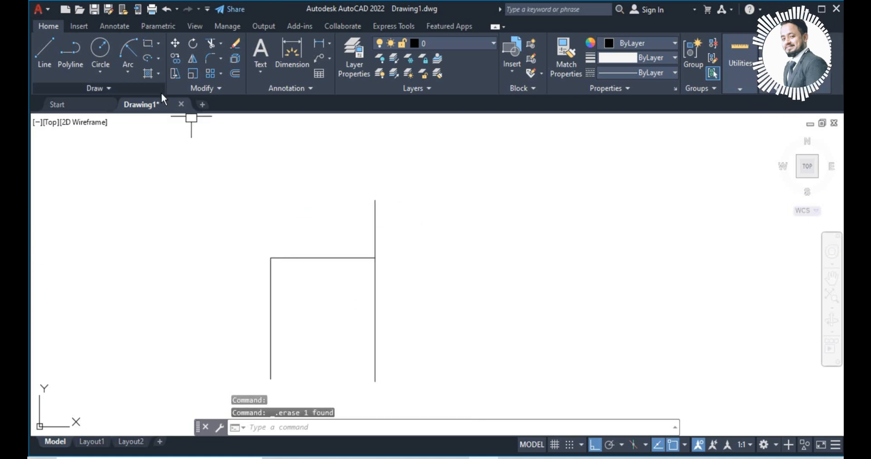
left_click(129, 72)
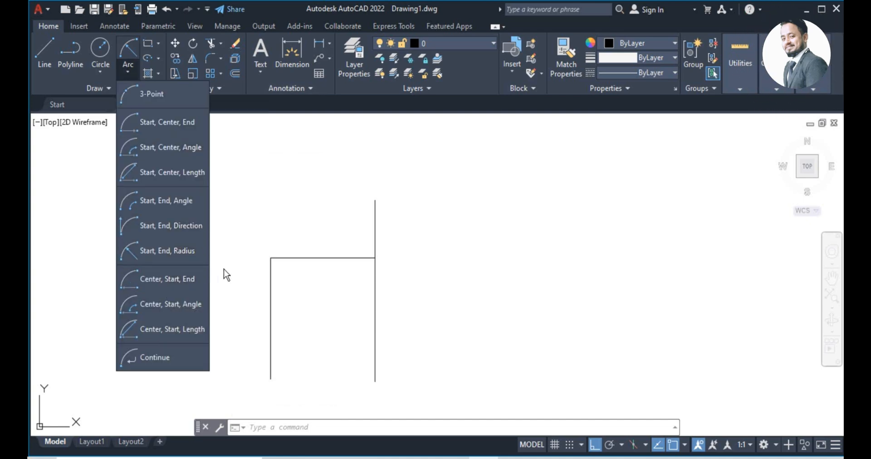
left_click(307, 211)
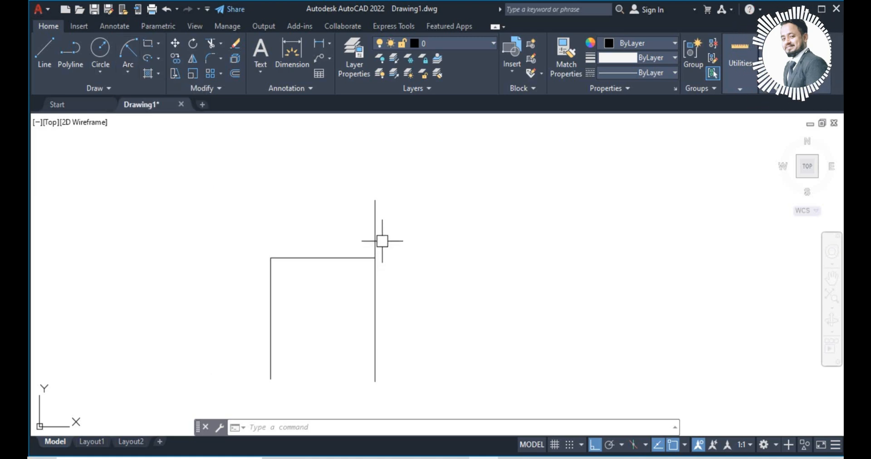
type("l")
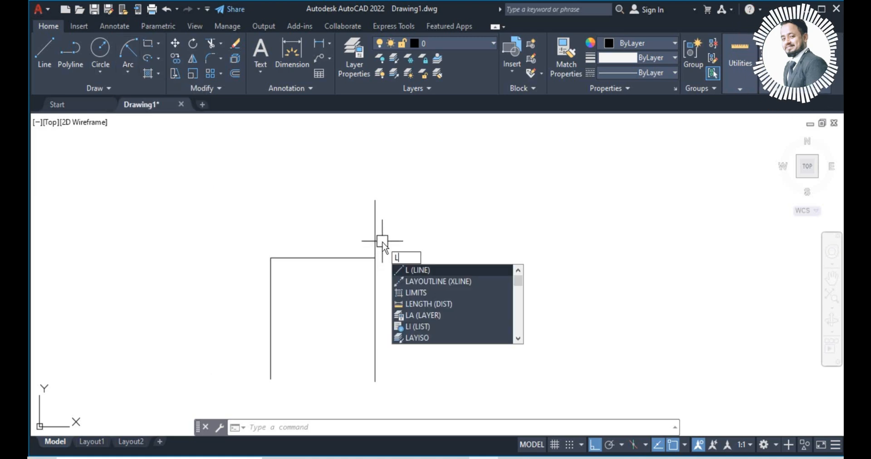
key("Escape")
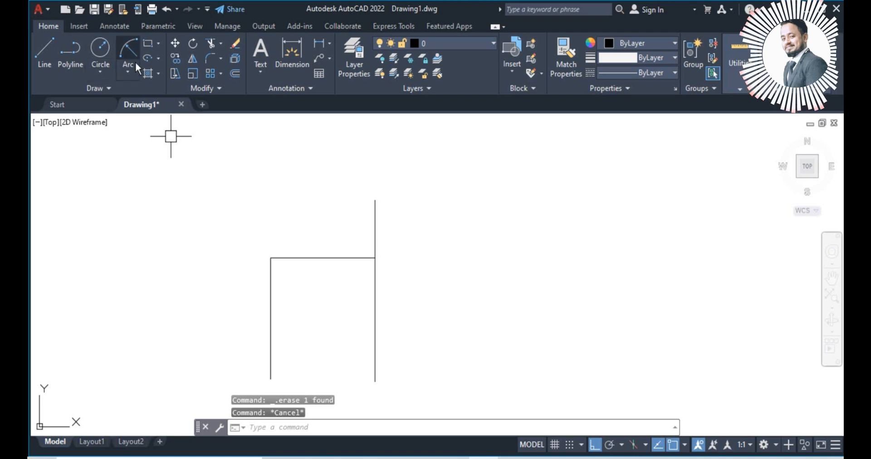
Try to draw a Center, Start, End arc centered on the horizontal line's midpoint and starting at its right end.
left_click(128, 72)
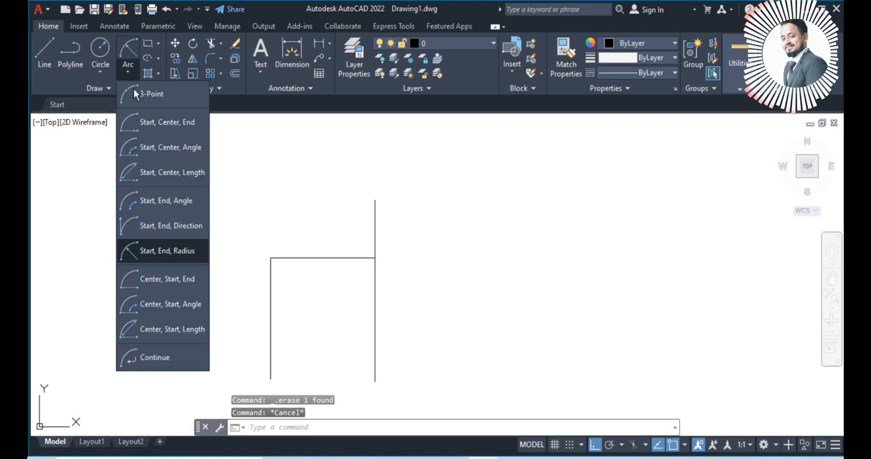
left_click(166, 279)
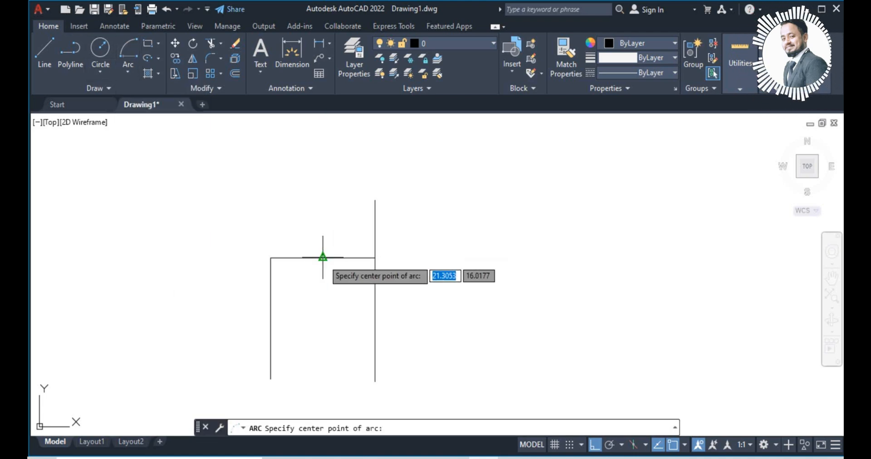
left_click(323, 257)
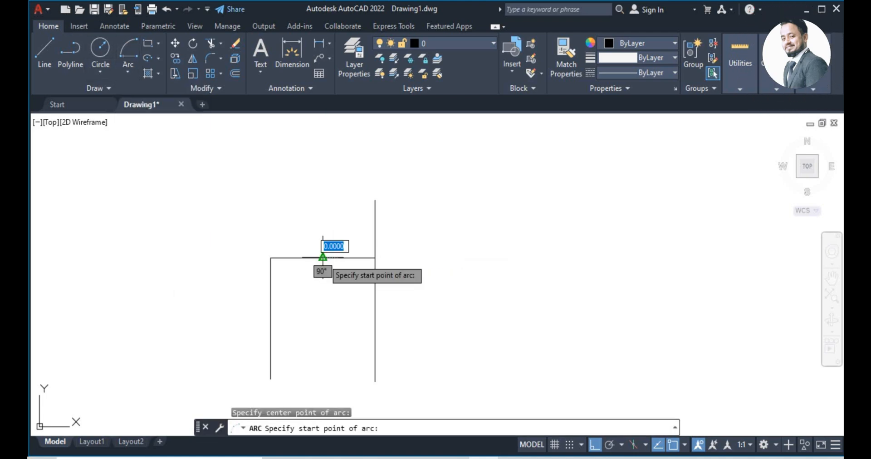
left_click(375, 257)
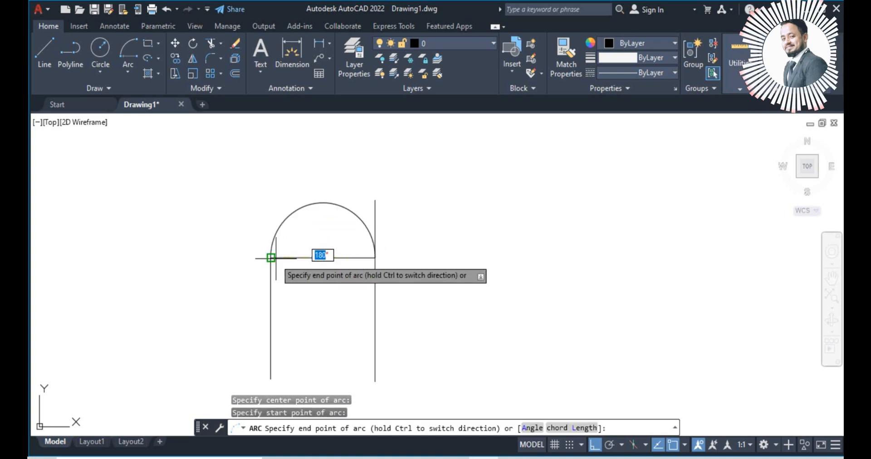
key("Escape")
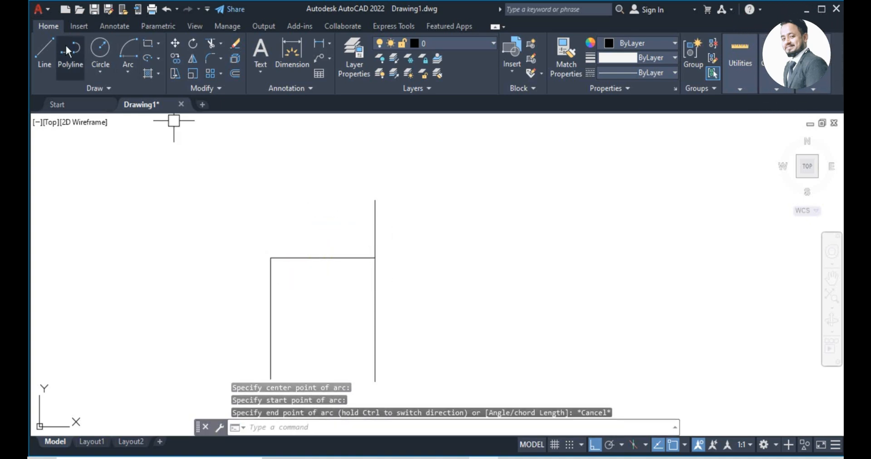
Draw a Center, Start, End semicircle with a radius of about 7.62 around the horizontal line's midpoint, and undo it.
left_click(129, 53)
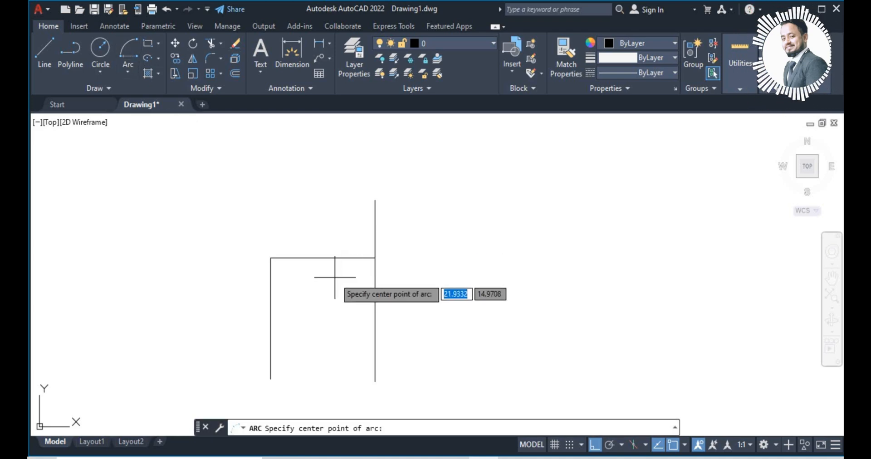
left_click(323, 258)
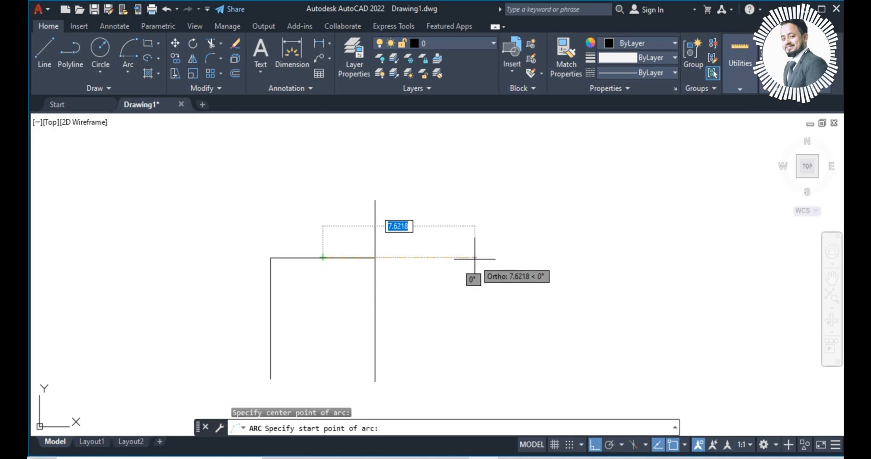
left_click(474, 258)
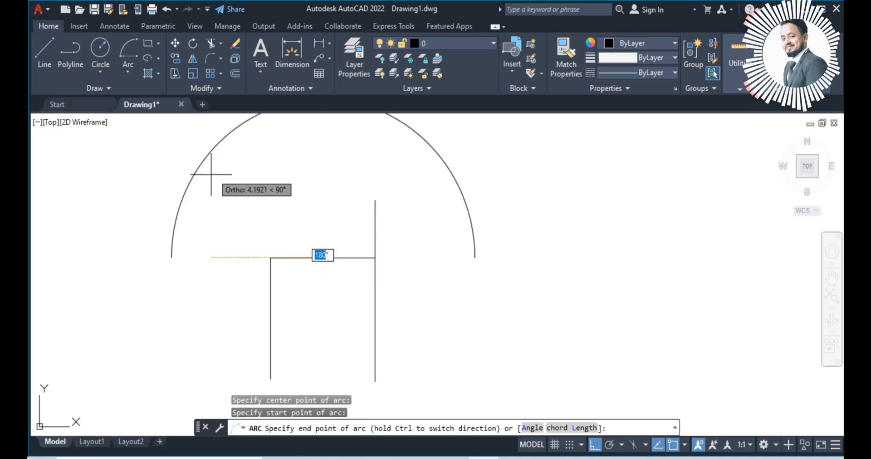
left_click(172, 257)
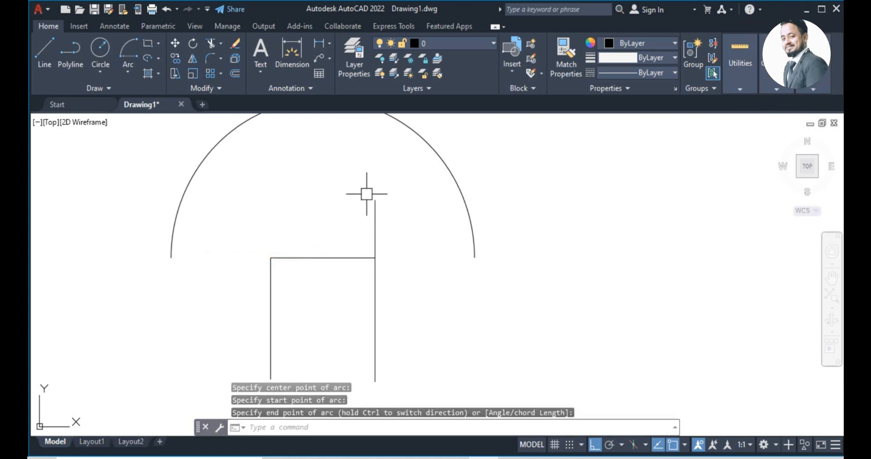
key("ctrl+z")
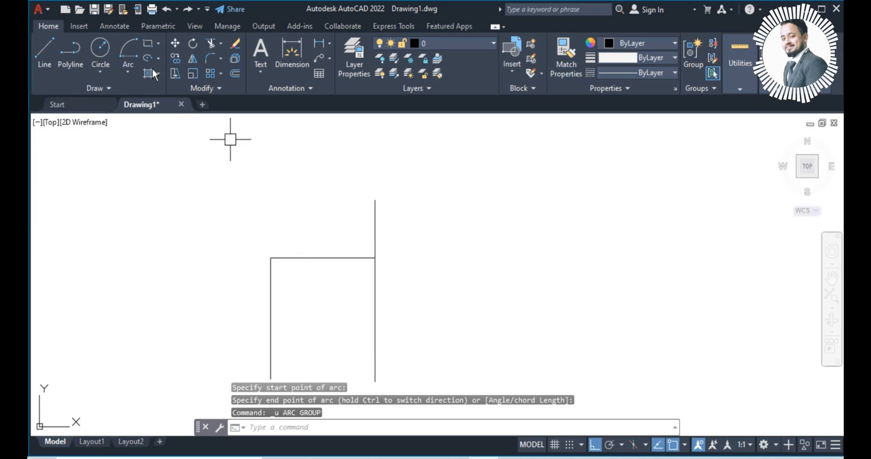
Draw a Center, Start, End quarter arc around the horizontal line's midpoint, starting right of the vertical line and ending straight above the center, and erase it.
left_click(125, 47)
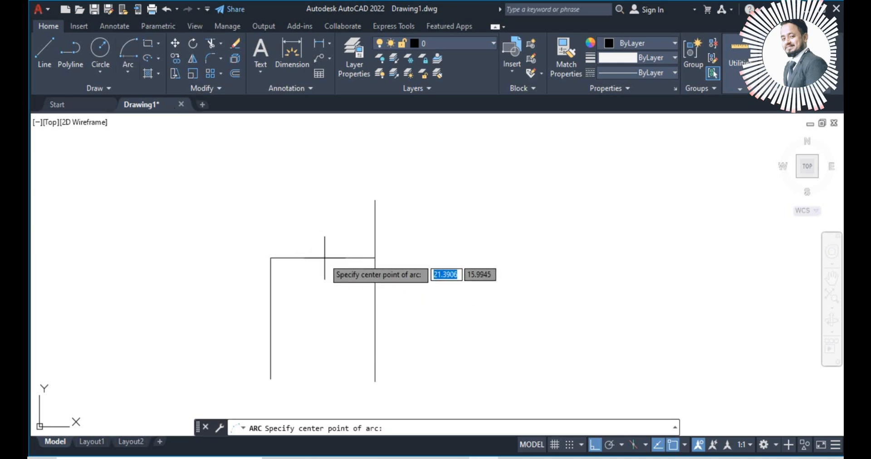
left_click(323, 257)
left_click(456, 257)
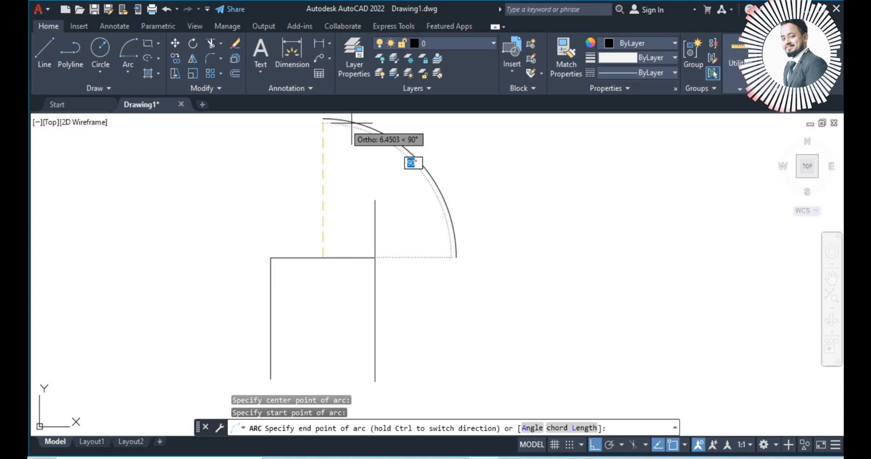
left_click(322, 121)
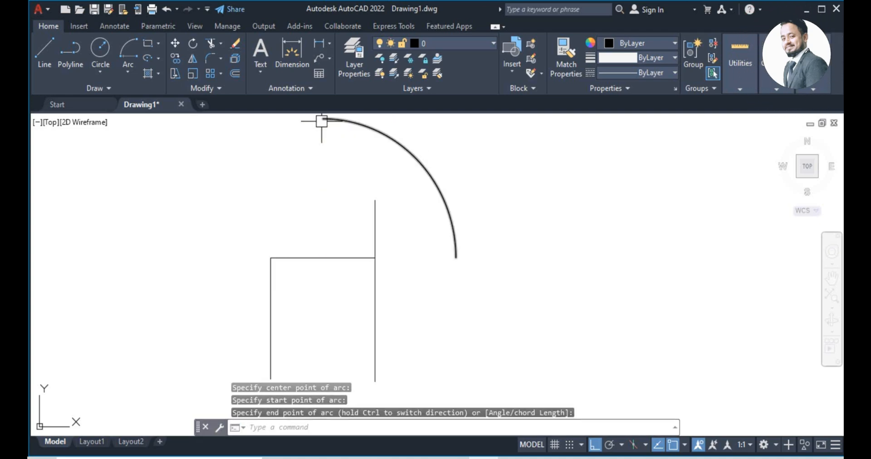
left_click(442, 196)
key("Delete")
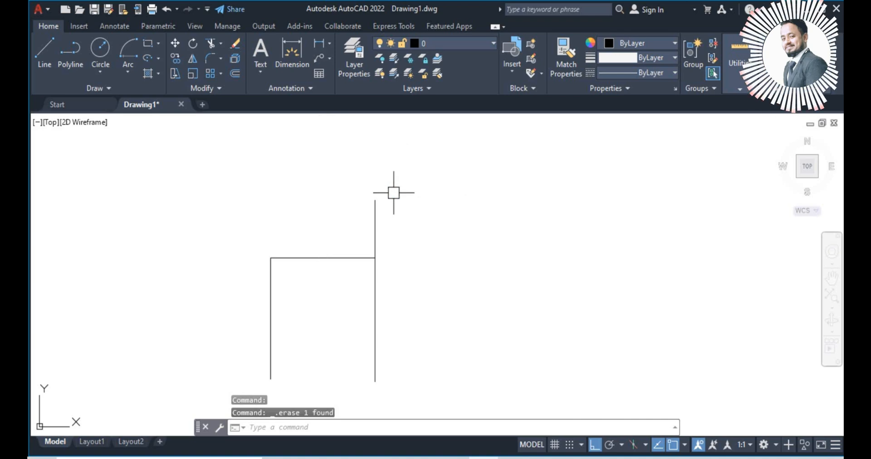
Draw a Center, Start, Angle arc of 45 degrees around the horizontal line's midpoint from its right end, and erase it.
left_click(128, 76)
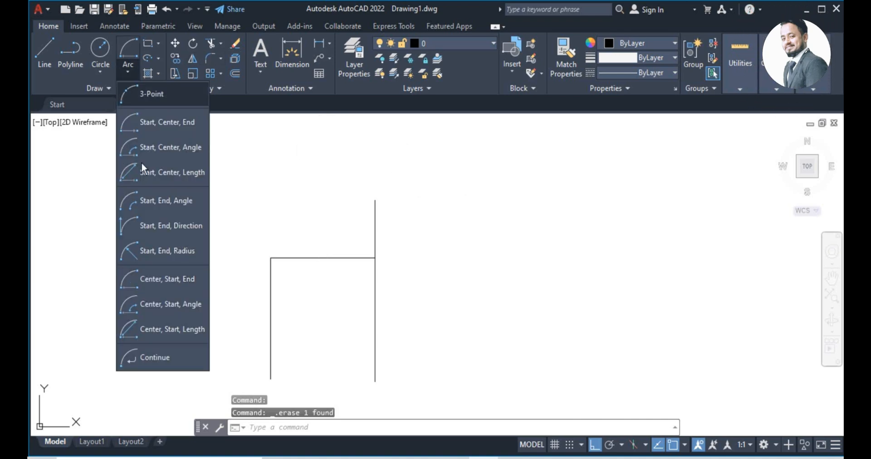
left_click(192, 303)
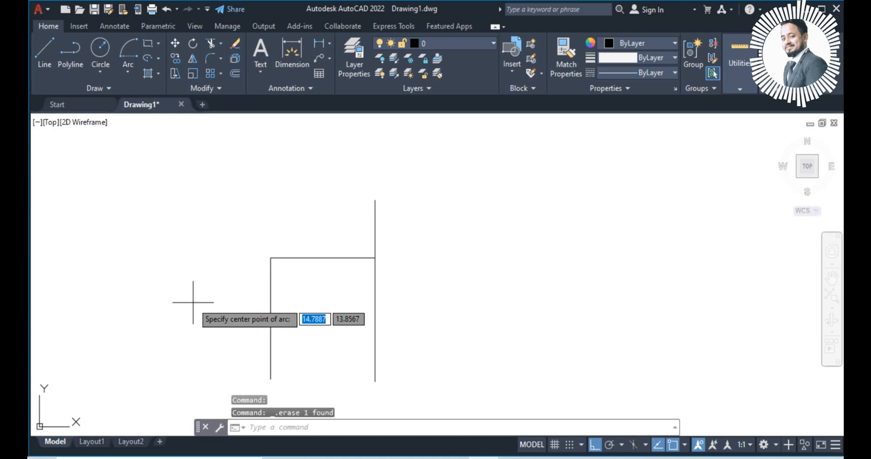
left_click(323, 258)
left_click(375, 257)
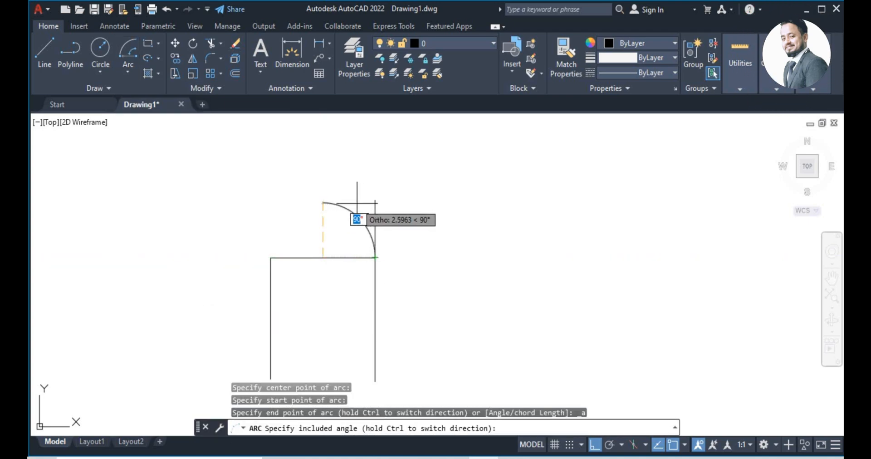
type("45")
key("Return")
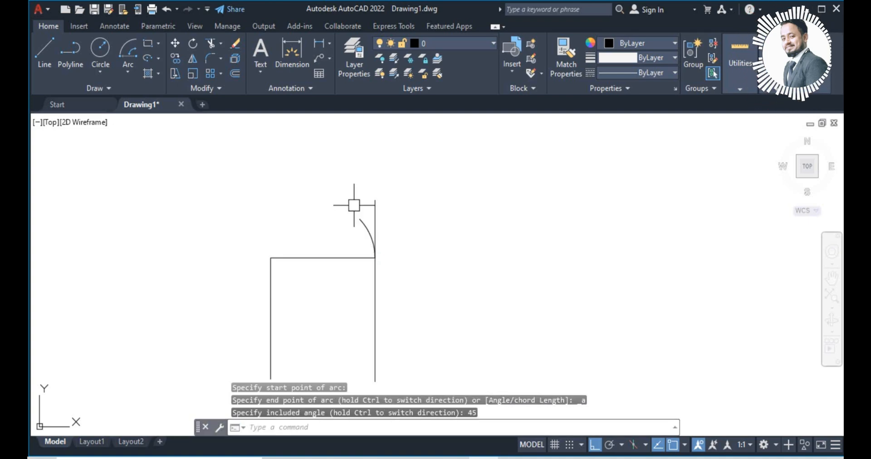
left_click(370, 235)
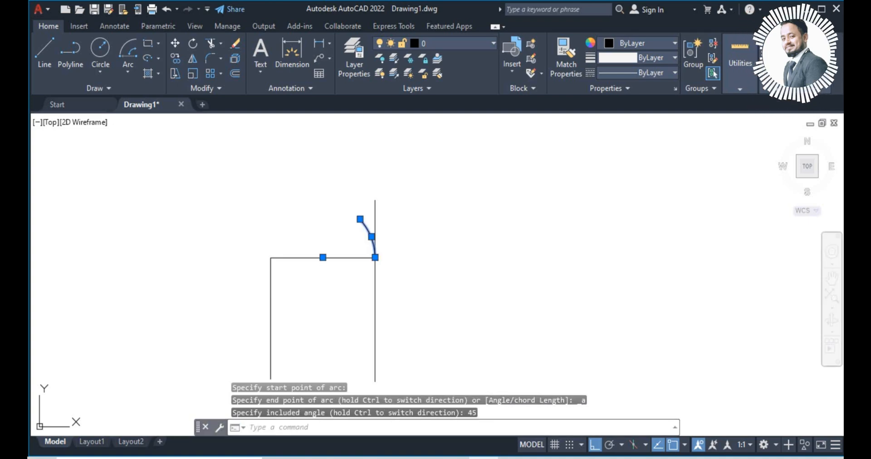
key("Delete")
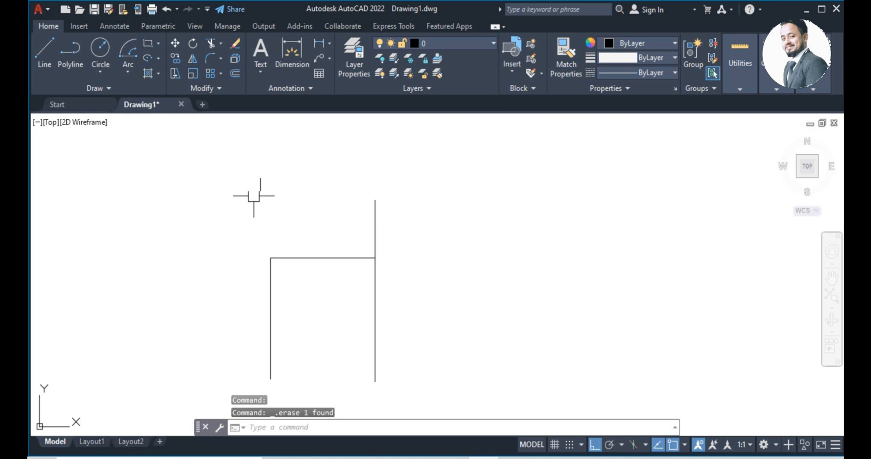
Draw a rectangle right of the vertical line using the Dimensions option with length 10 and width 5, and erase it.
left_click(127, 71)
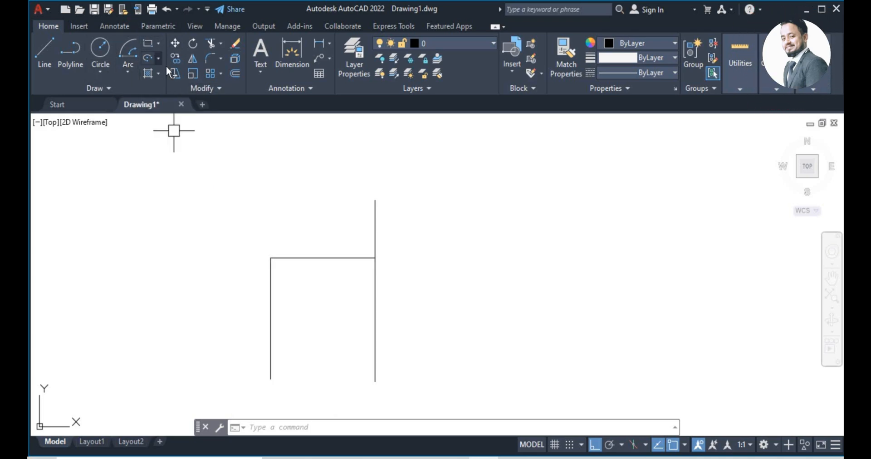
type("re")
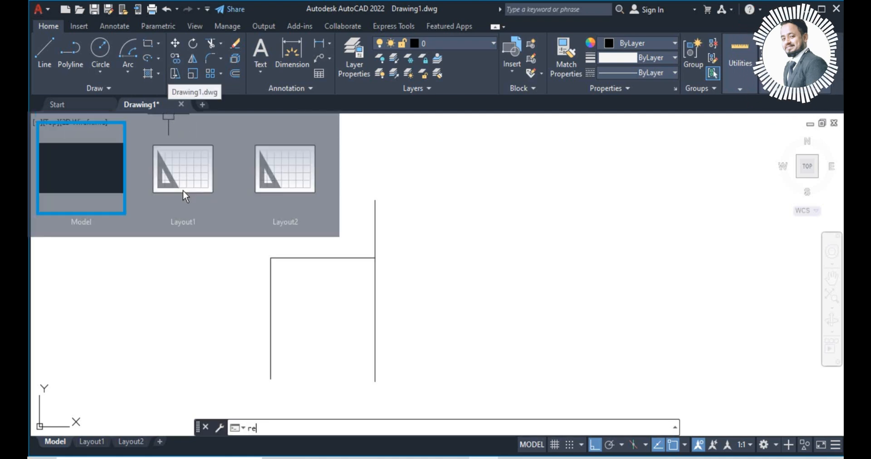
key("Return")
type("re")
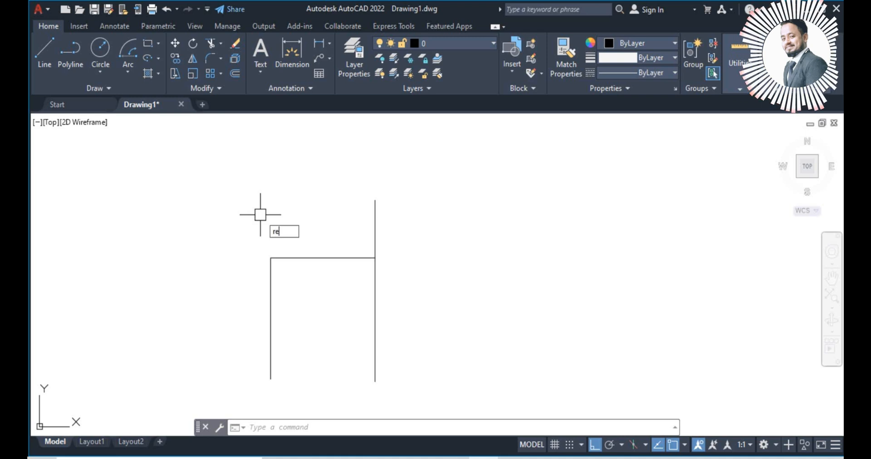
type("c")
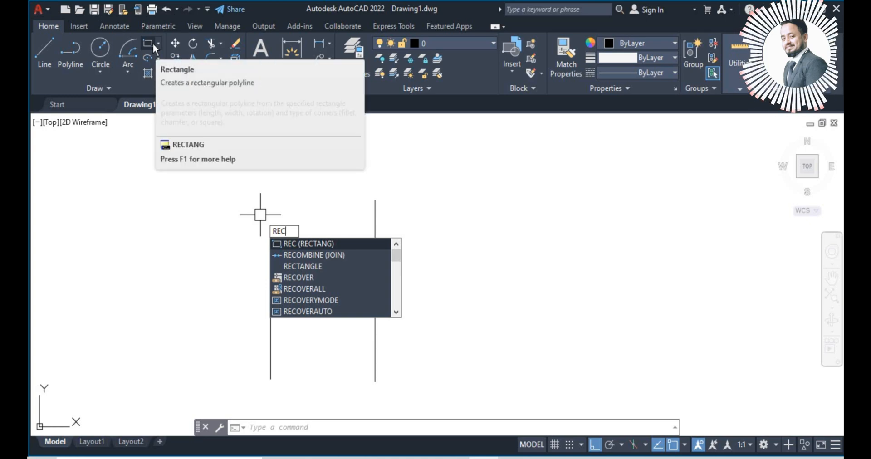
left_click(300, 243)
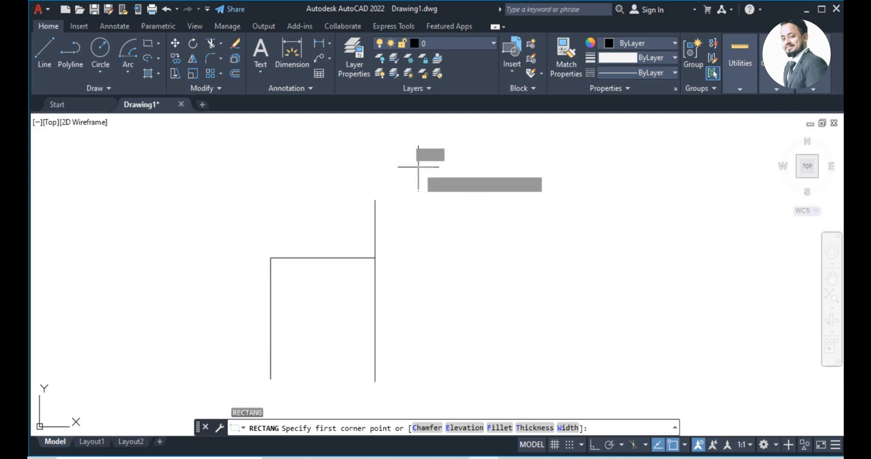
left_click(418, 166)
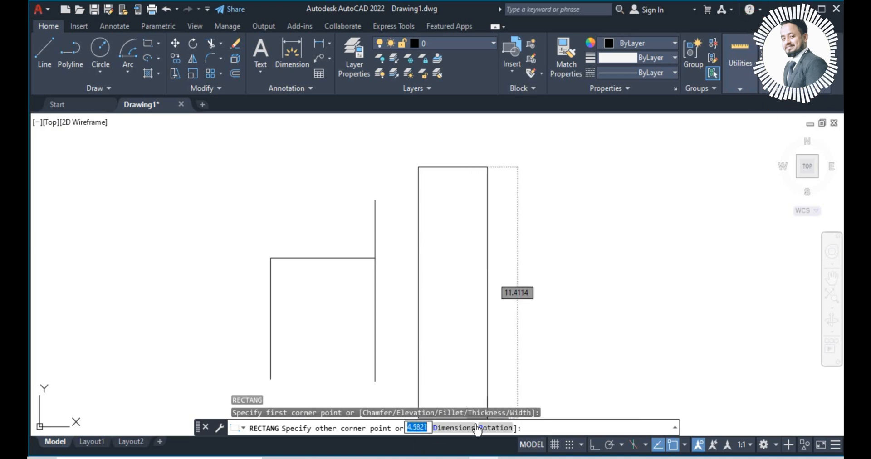
left_click(452, 428)
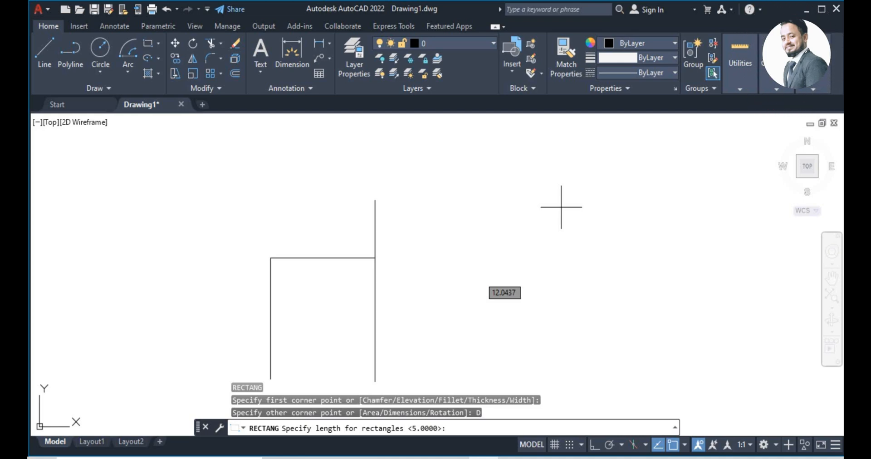
key("Return")
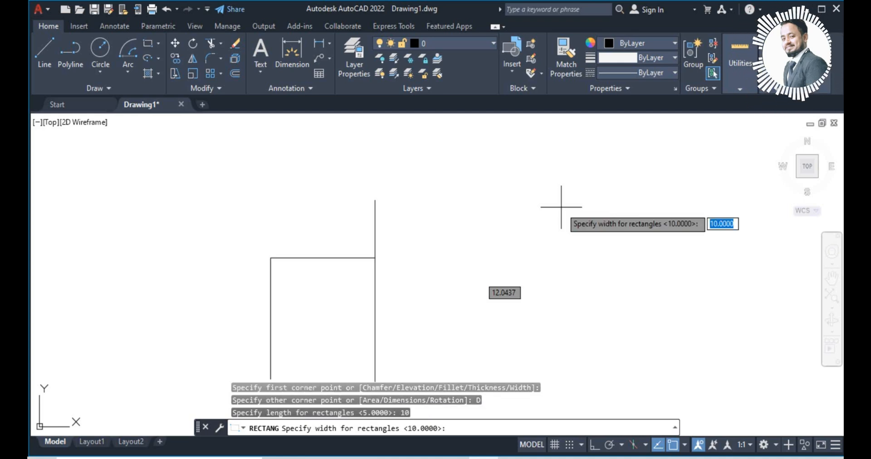
key("Return")
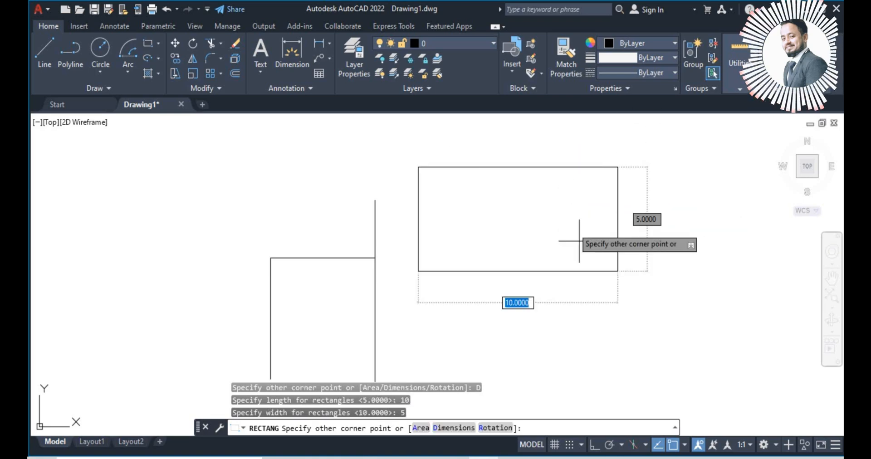
left_click(636, 228)
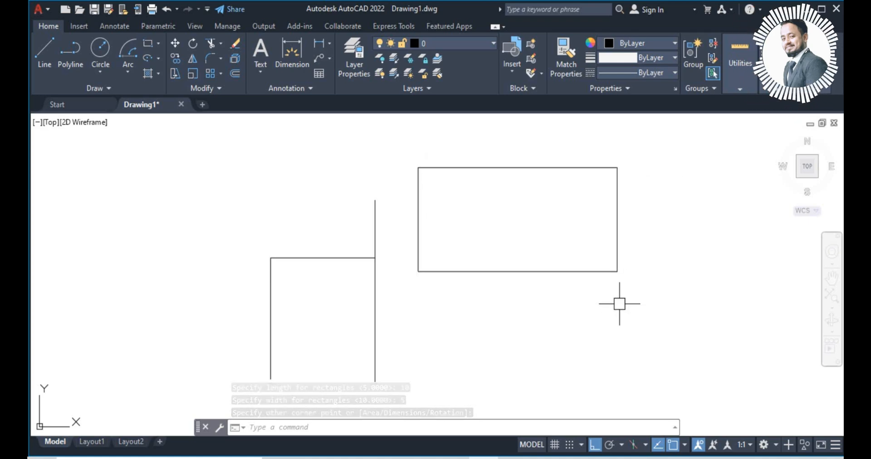
left_click(464, 167)
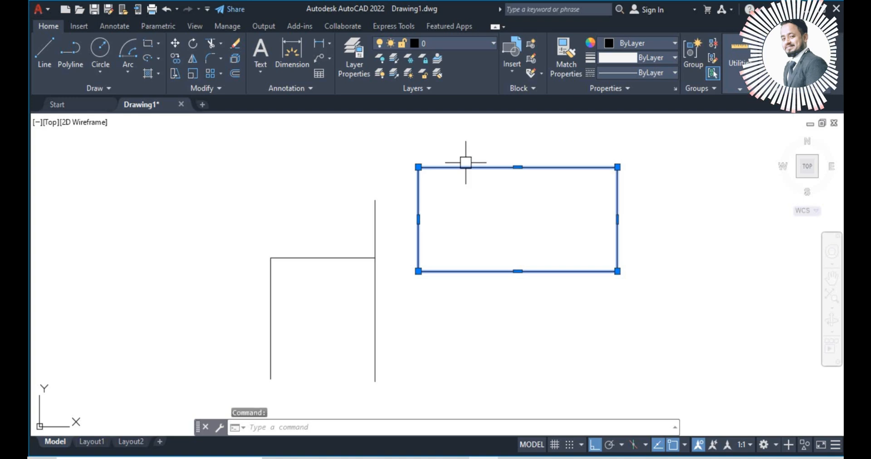
key("Delete")
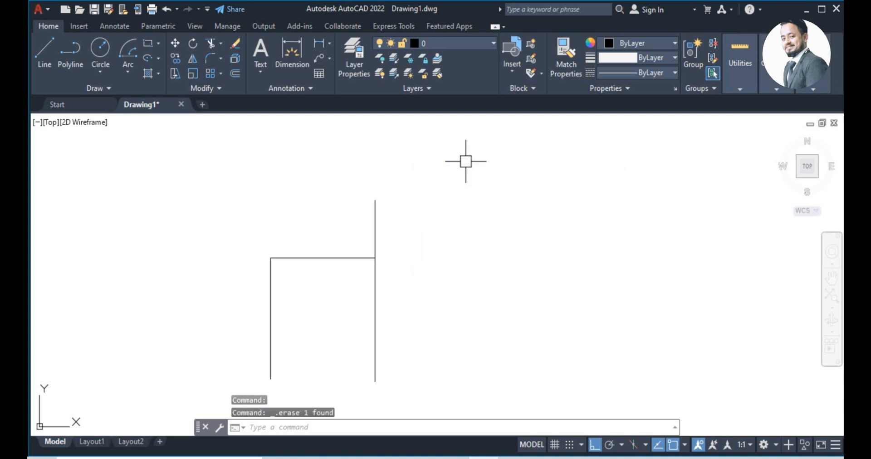
Draw a freehand rectangle right of the vertical line by picking two opposite corners, and erase it.
left_click(148, 44)
left_click(428, 191)
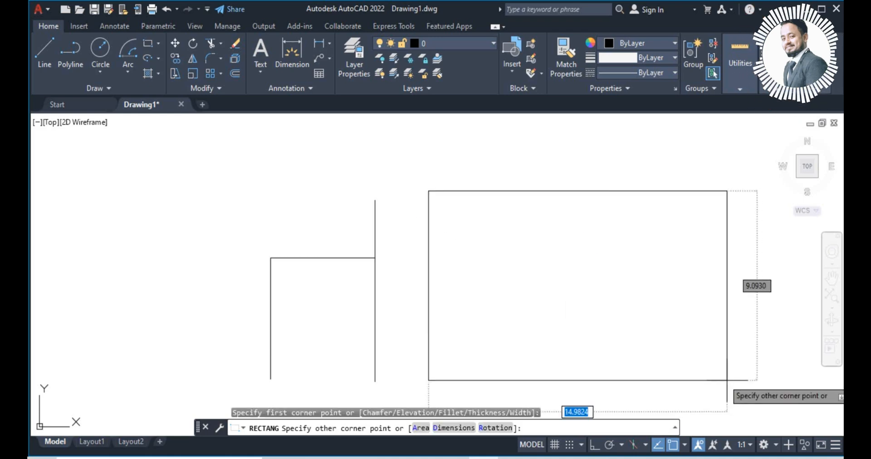
left_click(621, 286)
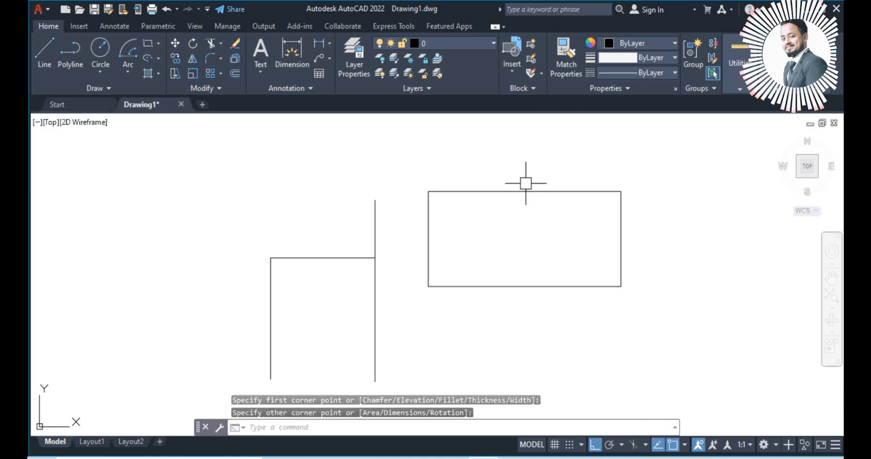
left_click(525, 186)
key("Delete")
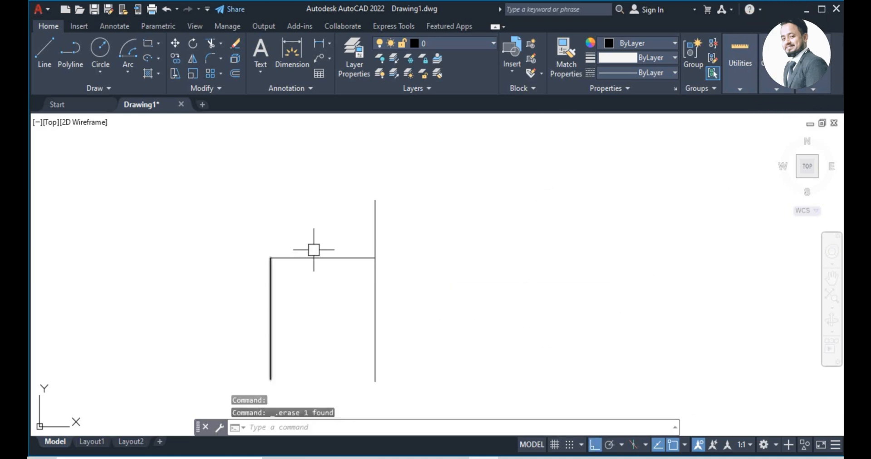
Draw a diagonal line from the horizontal line's left end to the long vertical line's lower end, and erase it.
type("l")
key("Return")
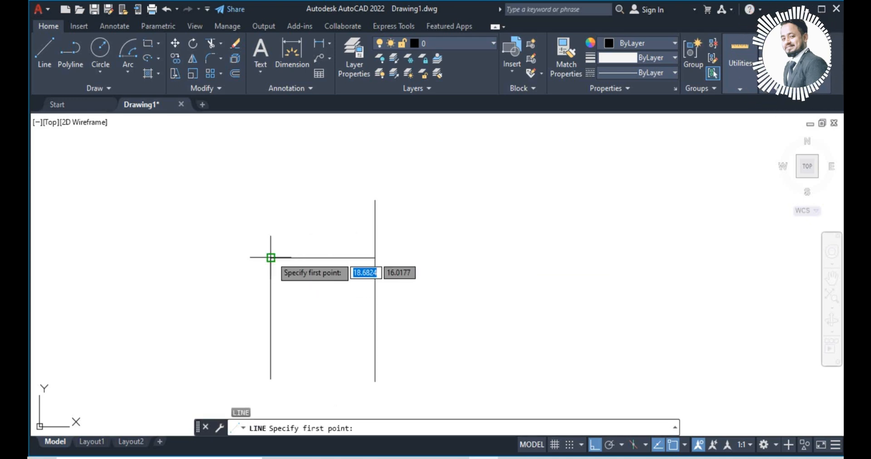
left_click(270, 258)
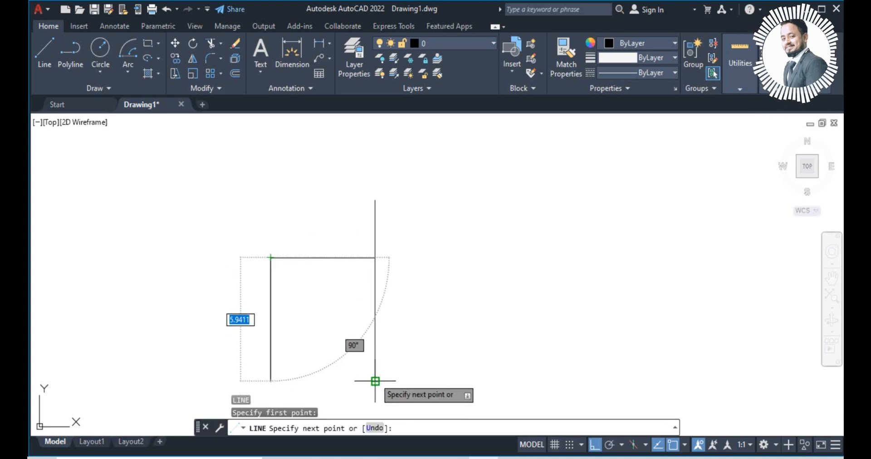
left_click(373, 375)
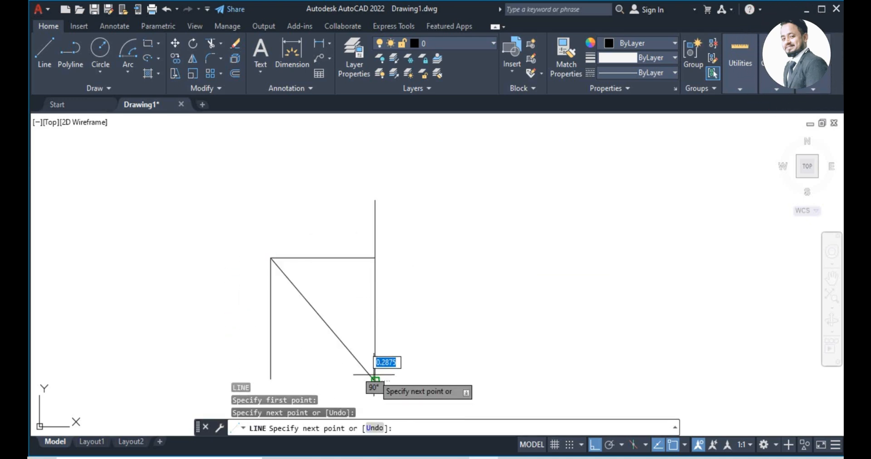
key("Escape")
left_click(326, 323)
key("Delete")
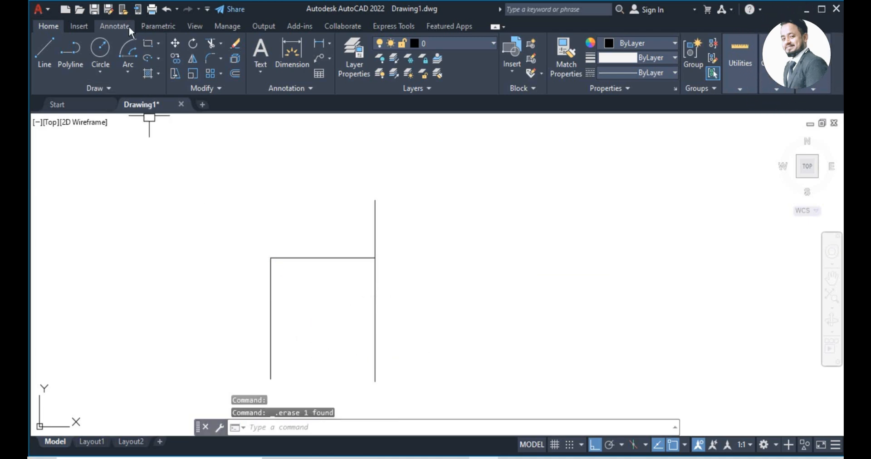
Draw a rectangle from the horizontal line's left end to the long vertical line's lower end, and erase it.
left_click(149, 44)
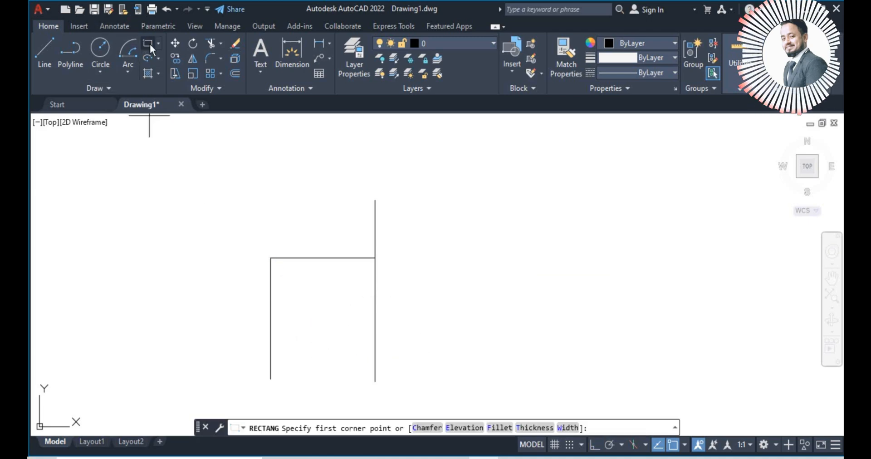
left_click(271, 257)
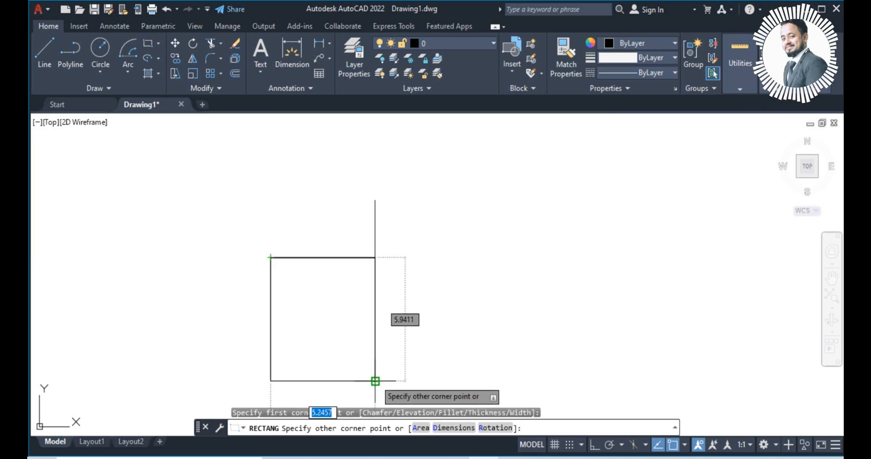
left_click(375, 380)
left_click(337, 380)
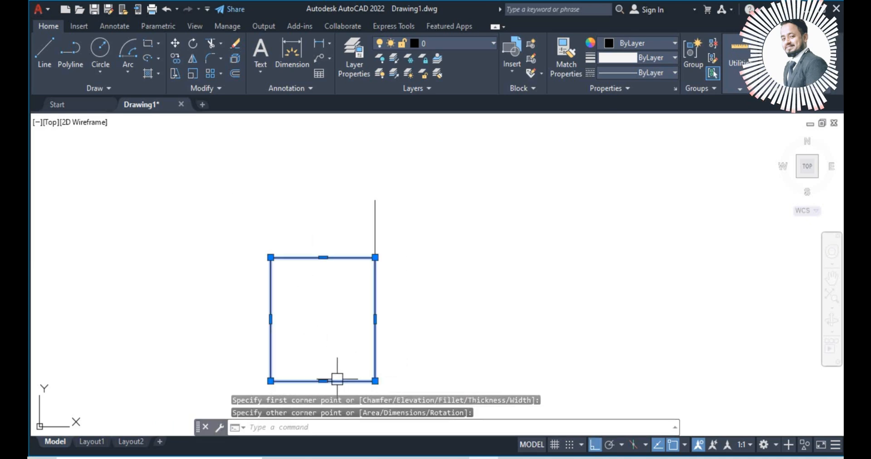
key("Delete")
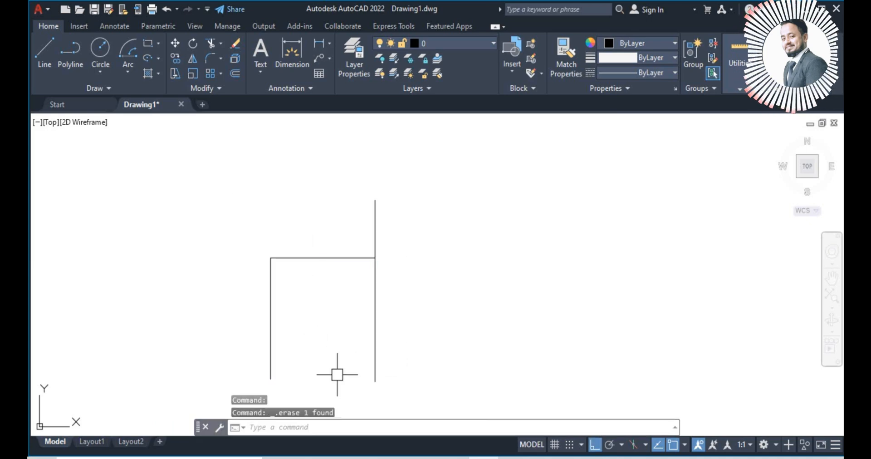
left_click(158, 44)
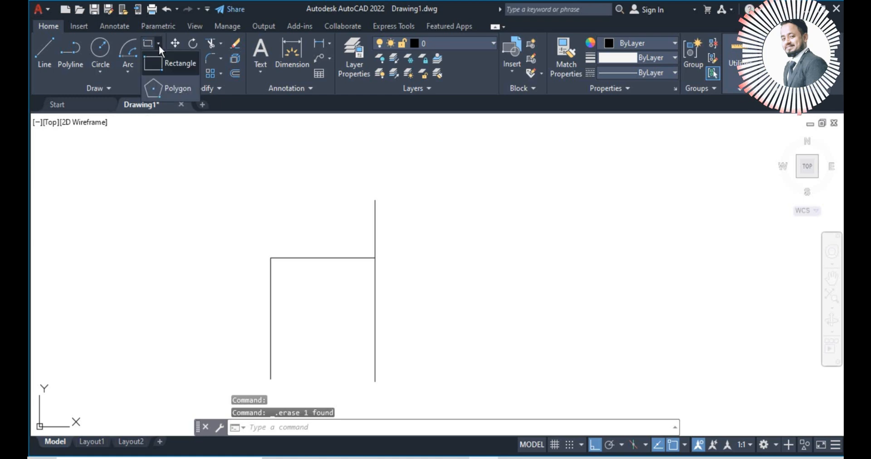
left_click(183, 88)
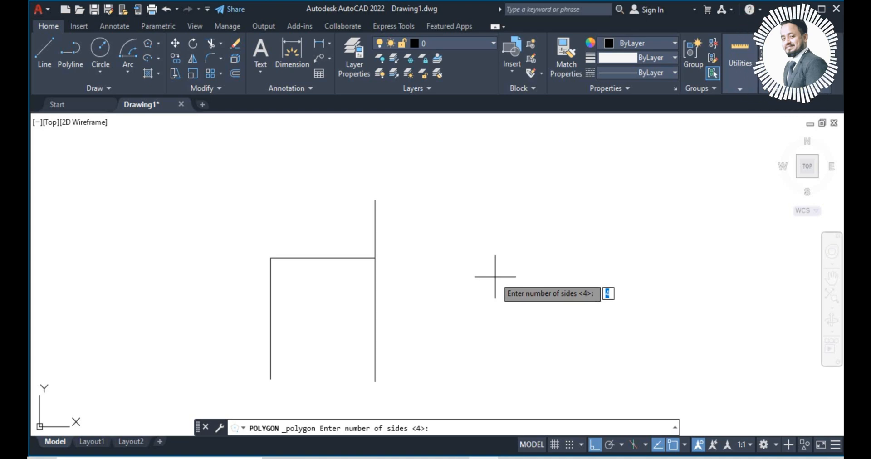
key("Escape")
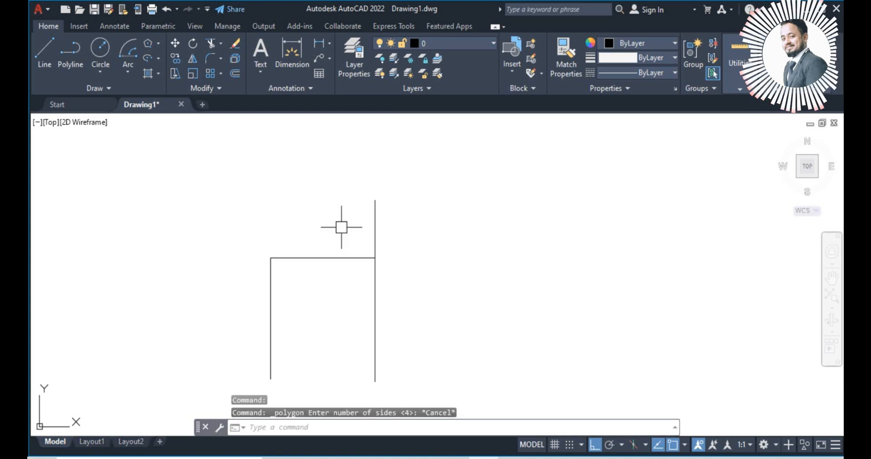
Draw a Center ellipse right of the line shape with a vertical axis distance of 4 and other axis distance 2, and erase it.
left_click(159, 59)
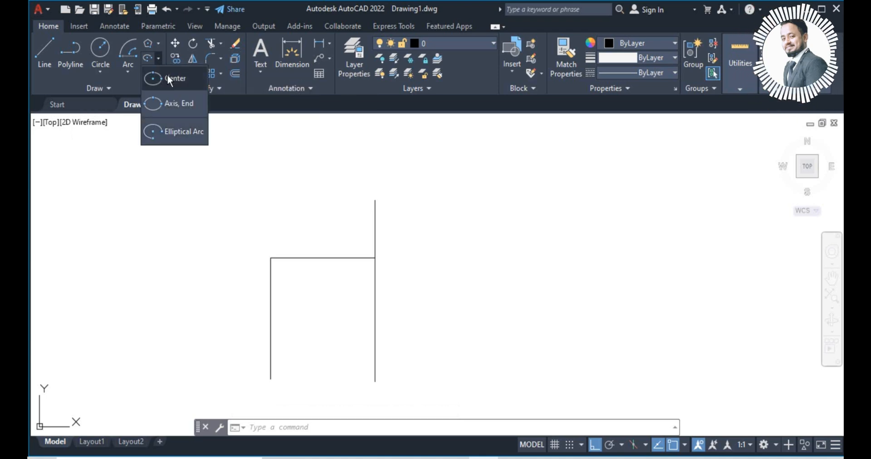
left_click(169, 79)
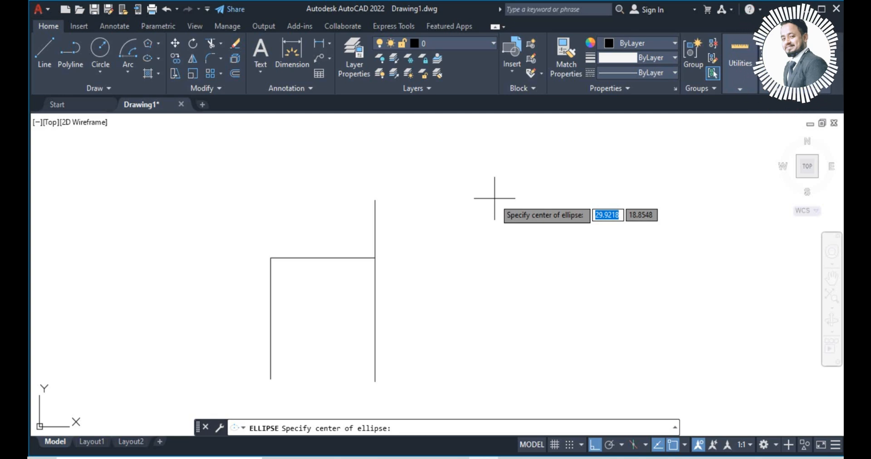
left_click(499, 226)
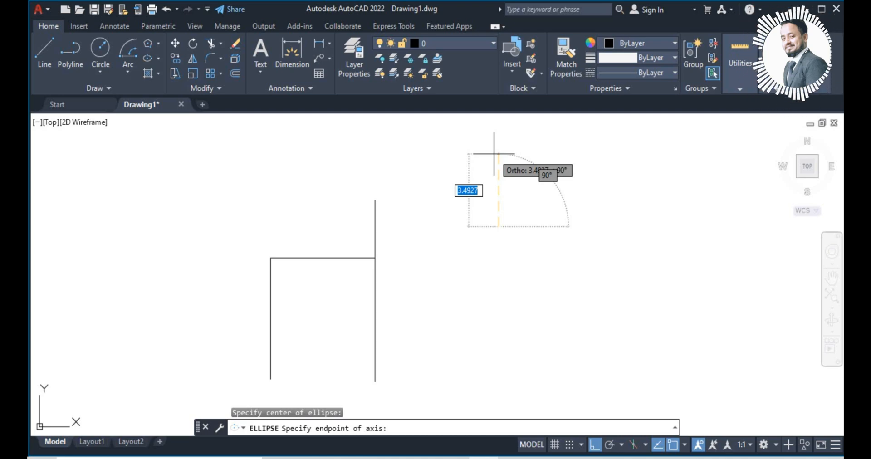
type("4")
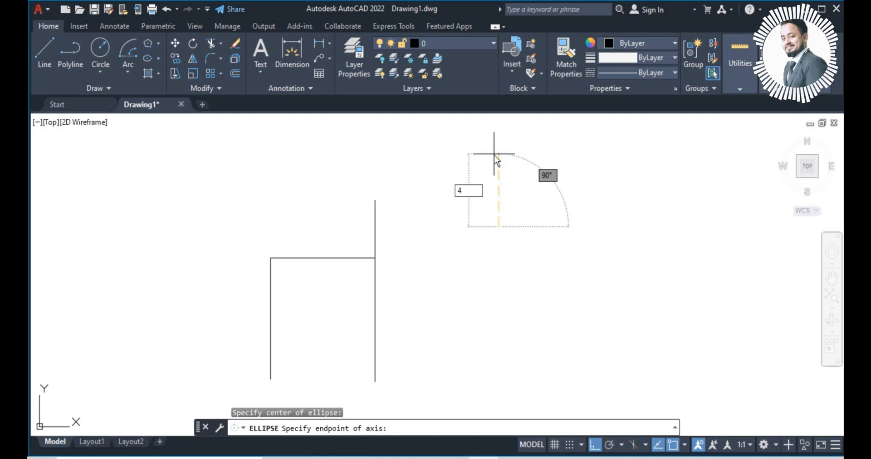
key("Return")
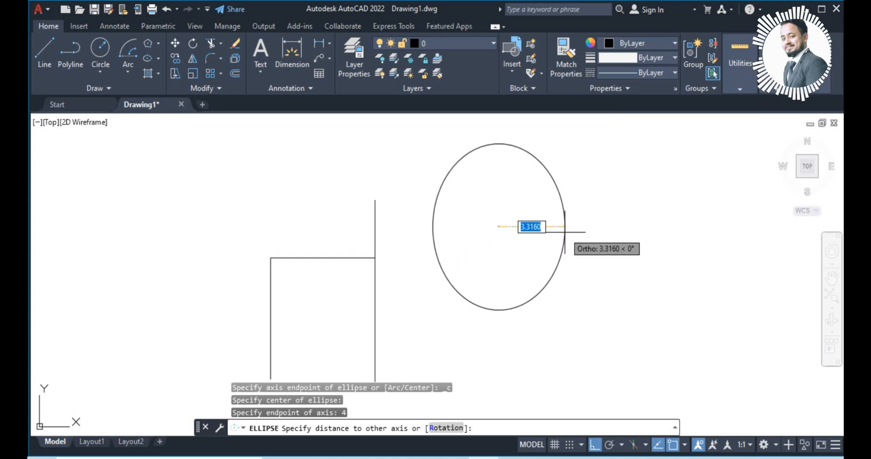
type("2")
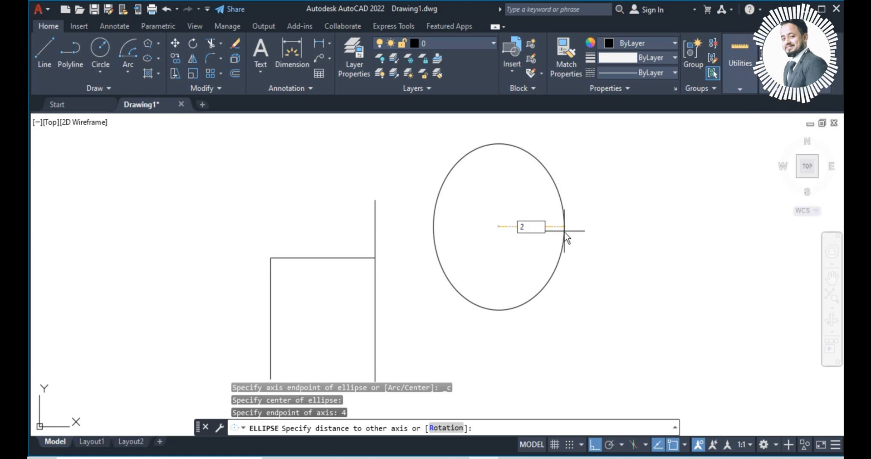
key("Return")
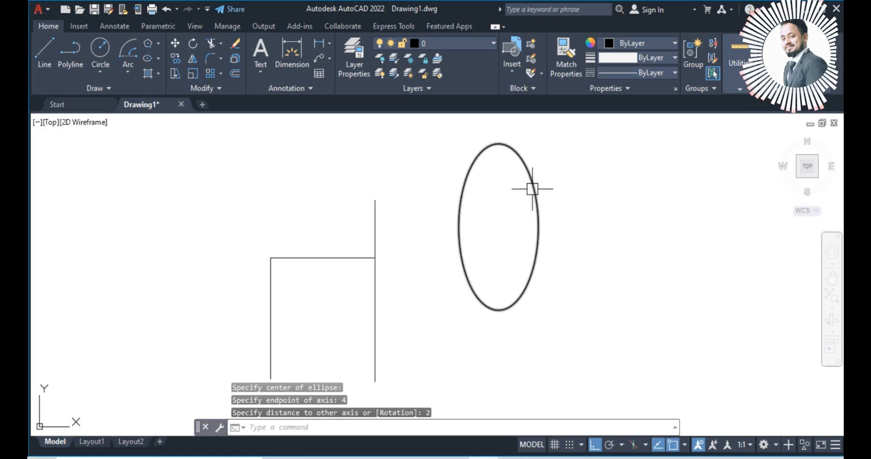
left_click(532, 188)
key("Delete")
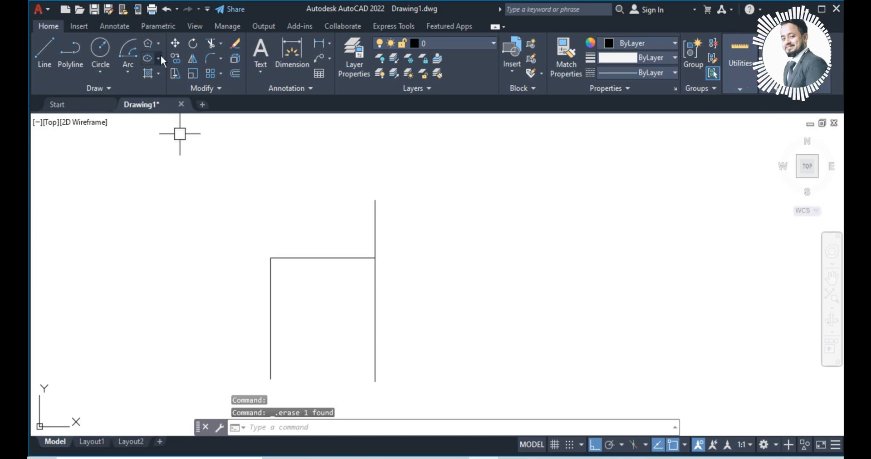
Draw a Center ellipse right of the line shape with both axis distances set to 4, and erase it.
left_click(148, 60)
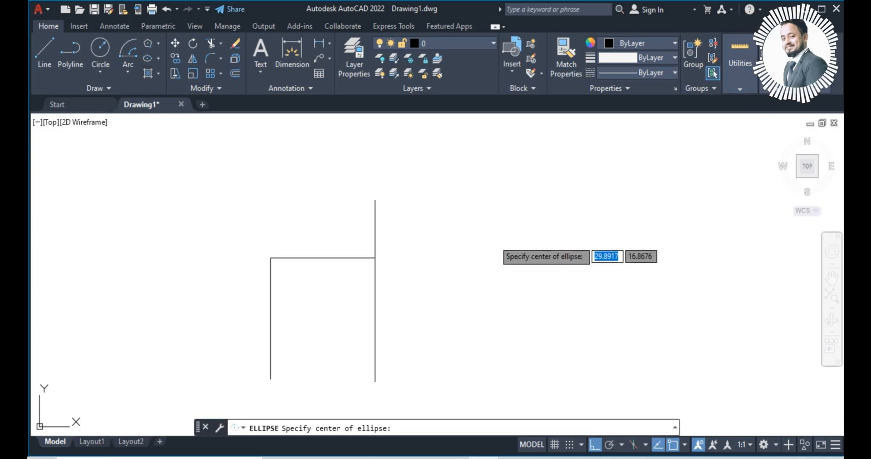
left_click(493, 239)
type("4")
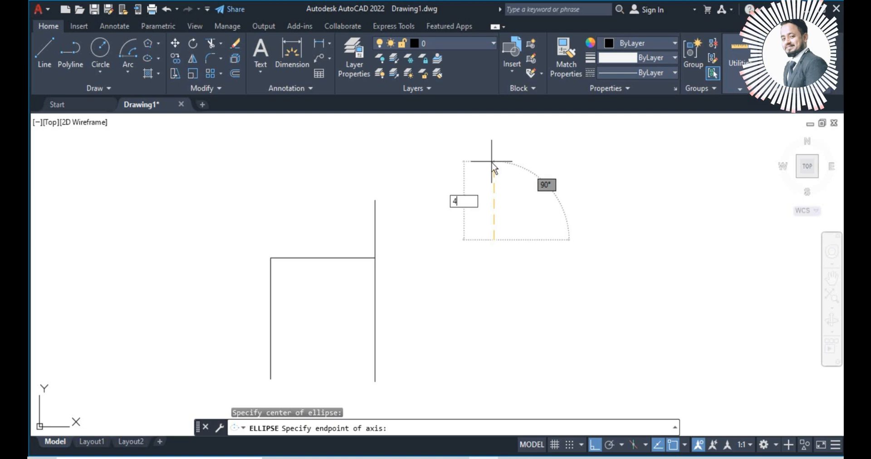
key("Return")
type("4")
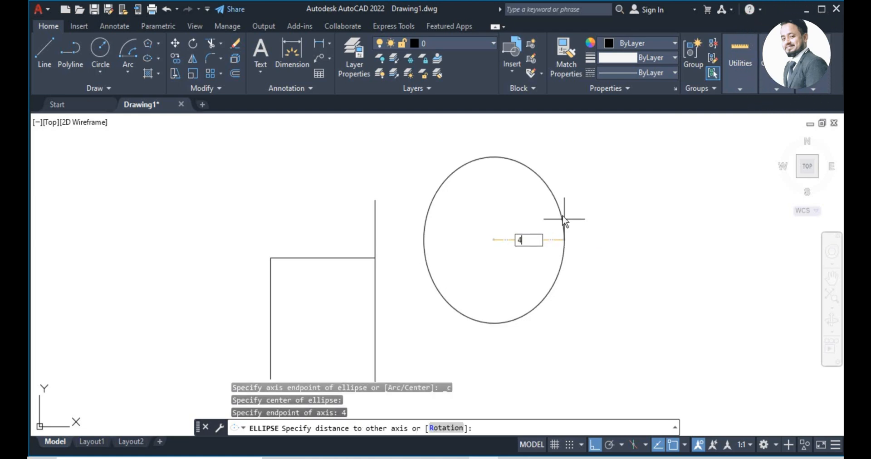
key("Return")
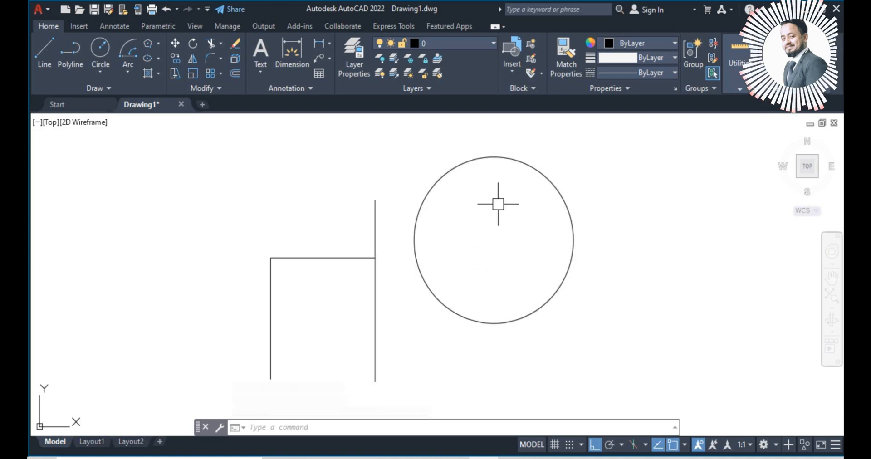
left_click(496, 157)
key("Delete")
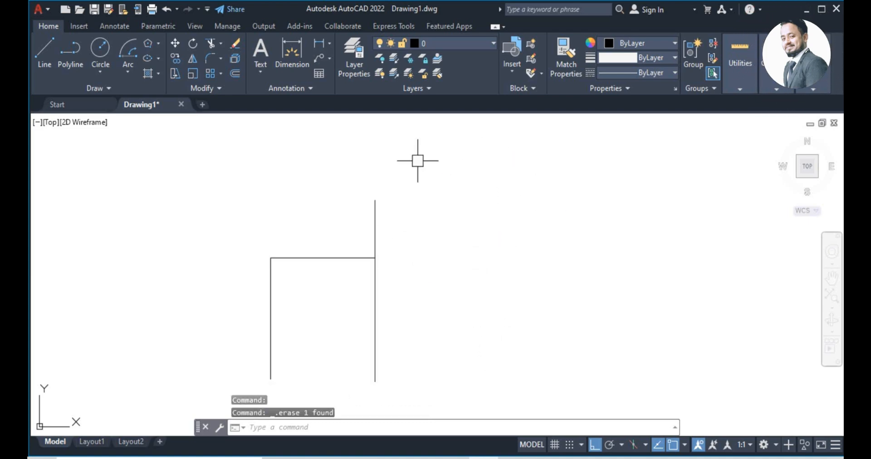
Draw an Axis, End ellipse across the horizontal line's two endpoints with other axis distance 10, and erase it.
left_click(157, 58)
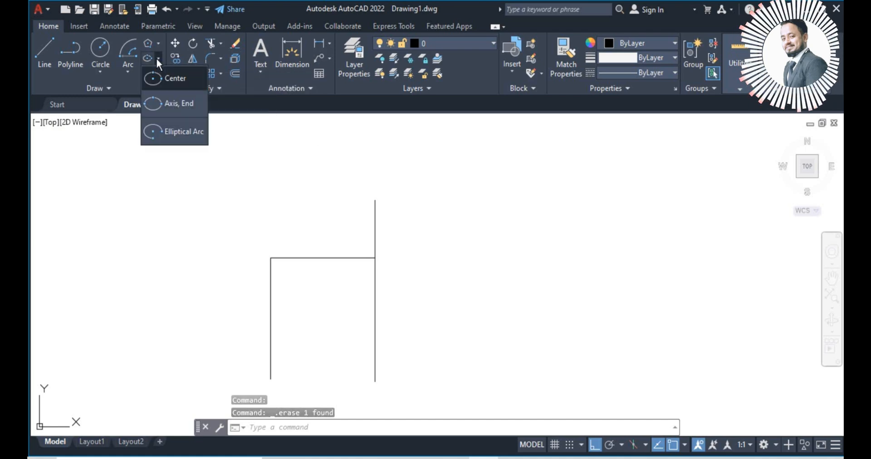
left_click(184, 100)
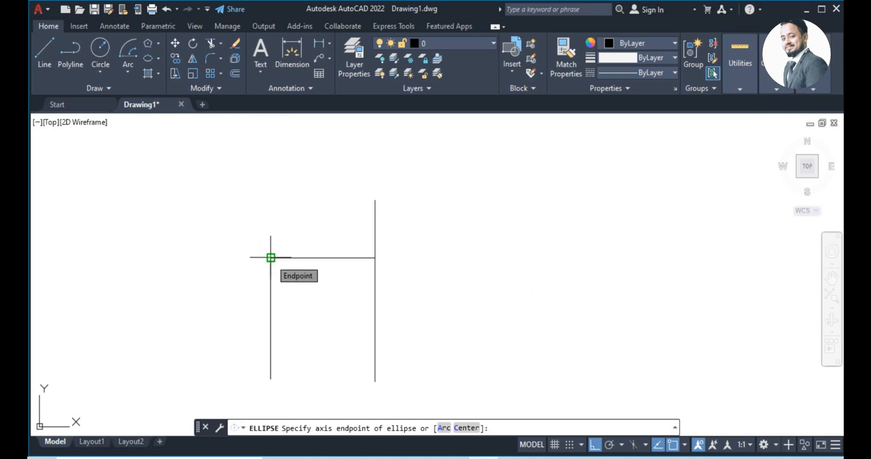
left_click(271, 258)
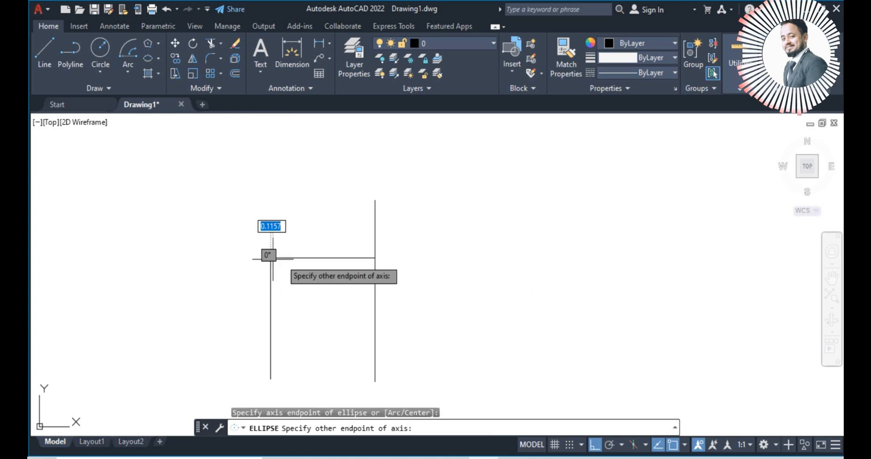
left_click(375, 257)
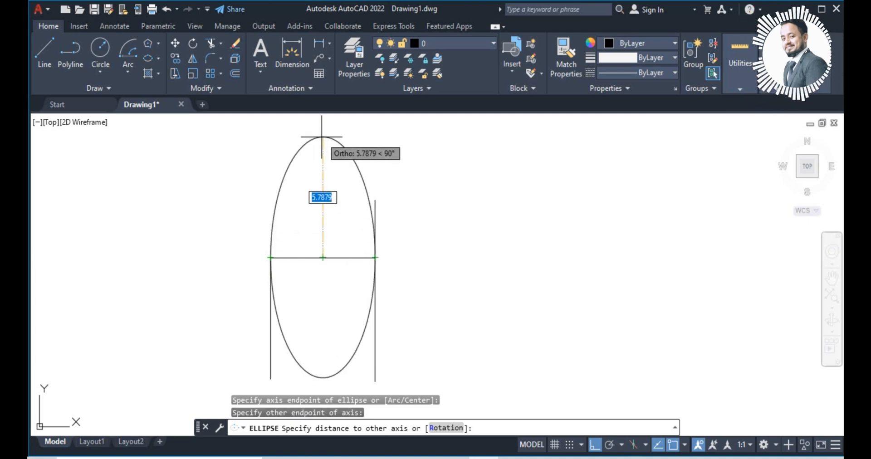
type("10")
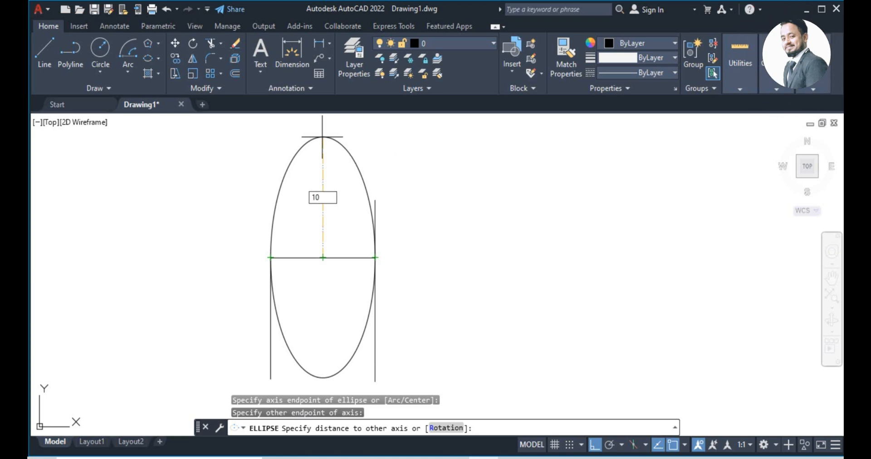
key("Return")
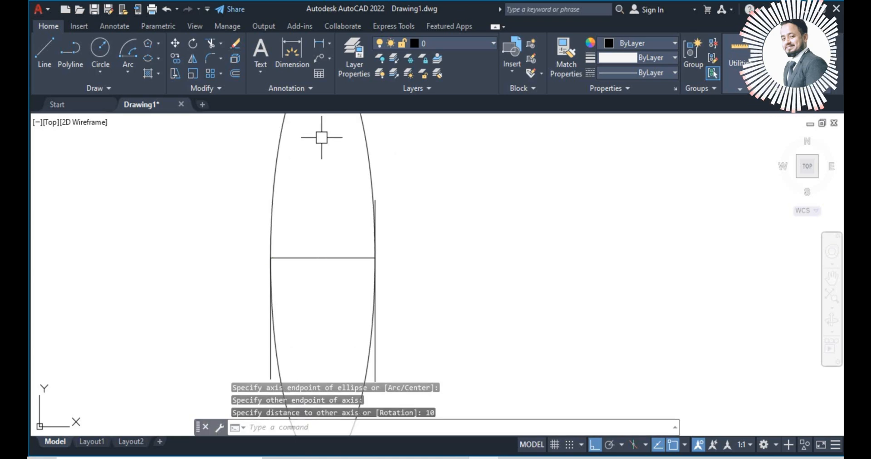
scroll(330, 171, "down", 3)
scroll(341, 133, "up", 3)
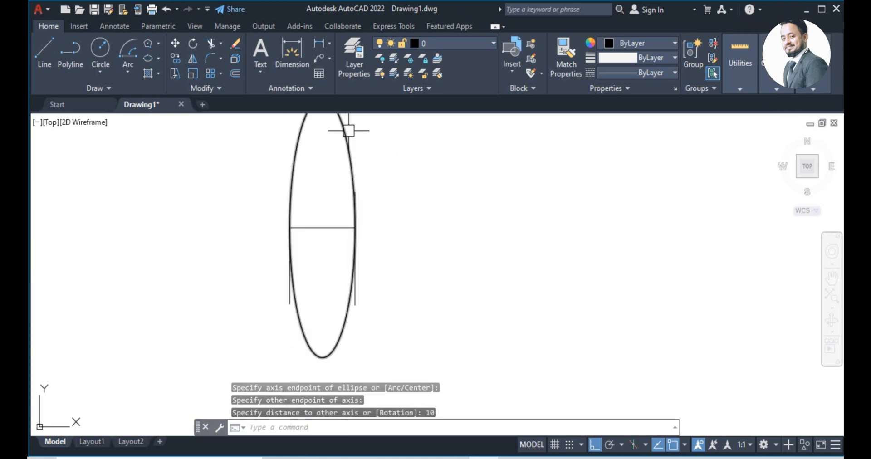
left_click(348, 131)
key("Delete")
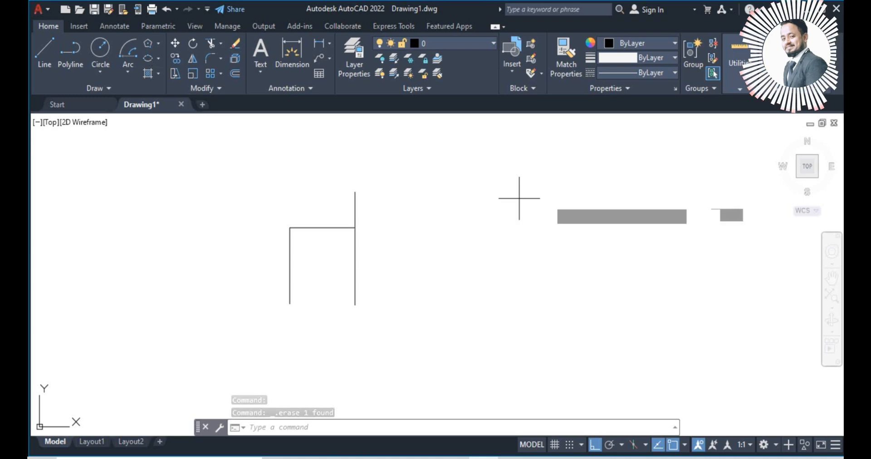
left_click(529, 152)
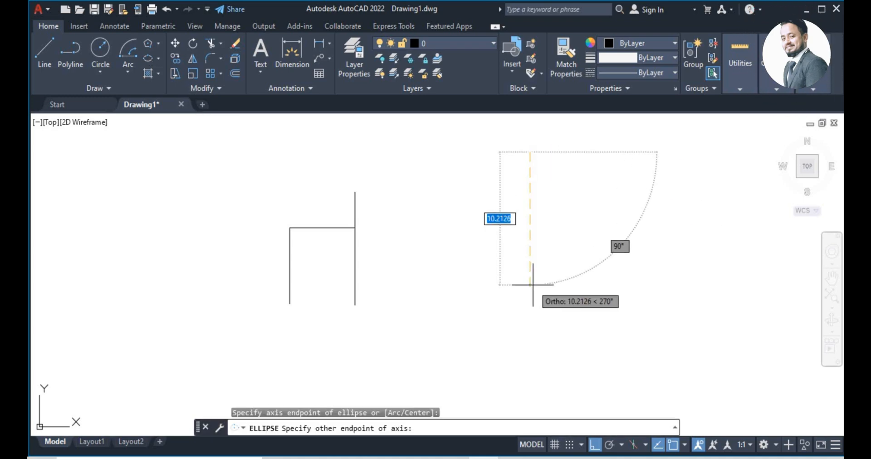
left_click(533, 284)
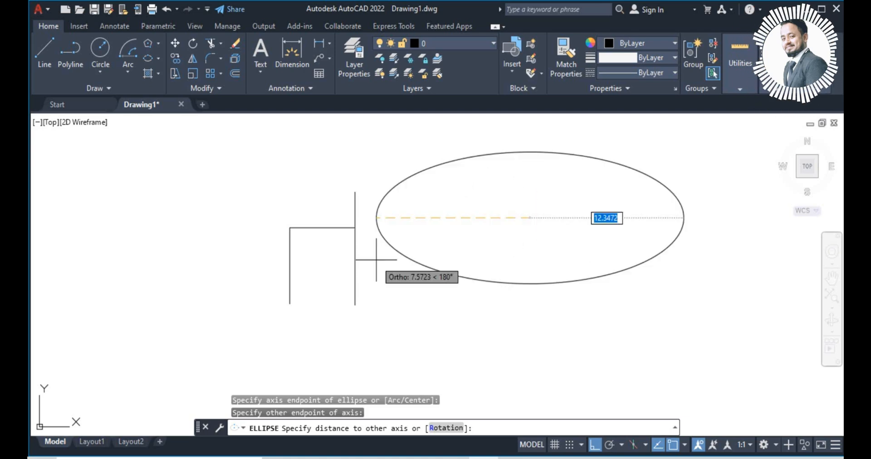
key("Escape")
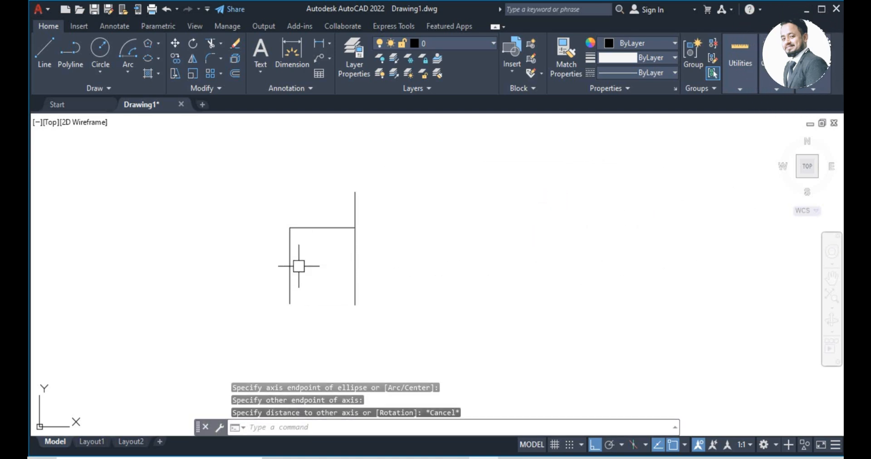
Draw an Elliptical Arc right of the line shape with a horizontal first axis, other axis distance about 4.72, Ortho off and end angle 120.
left_click(158, 59)
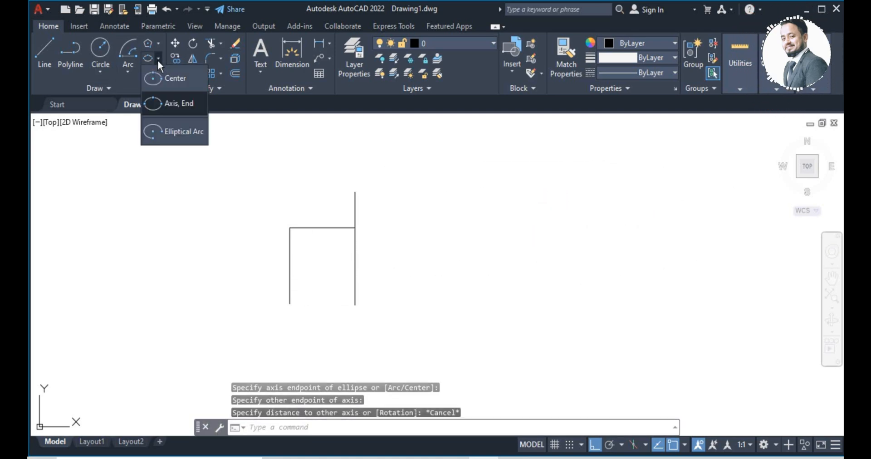
left_click(172, 136)
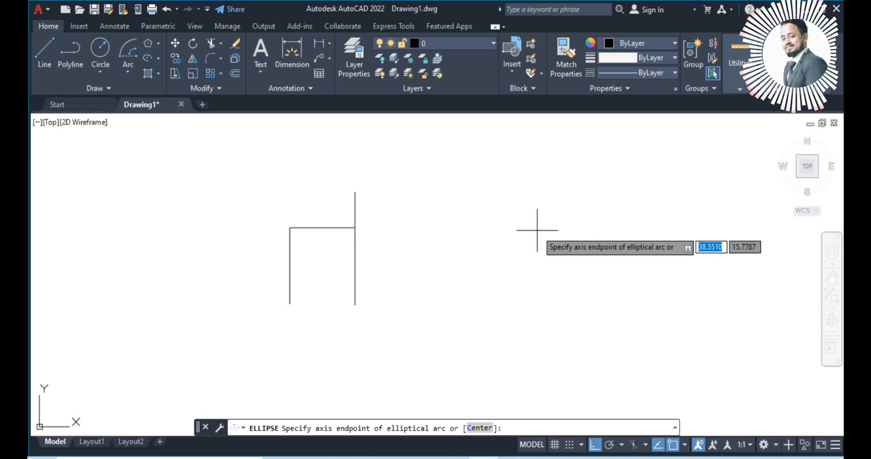
left_click(439, 213)
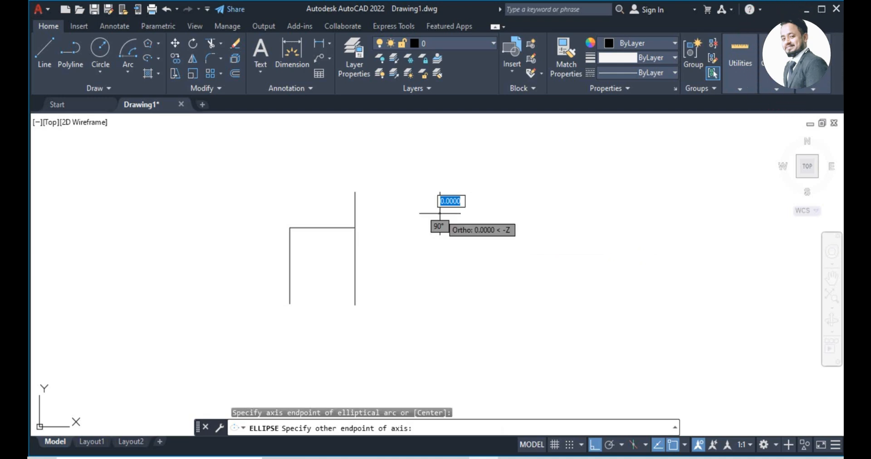
left_click(674, 183)
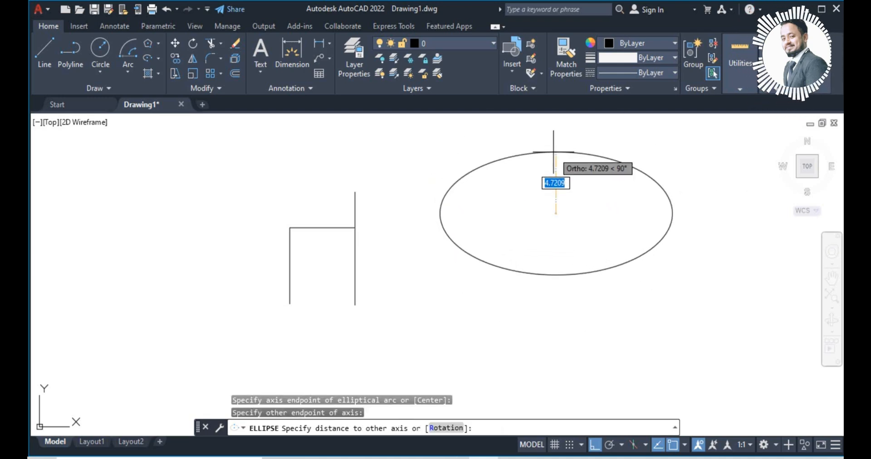
left_click(553, 152)
left_click(619, 174)
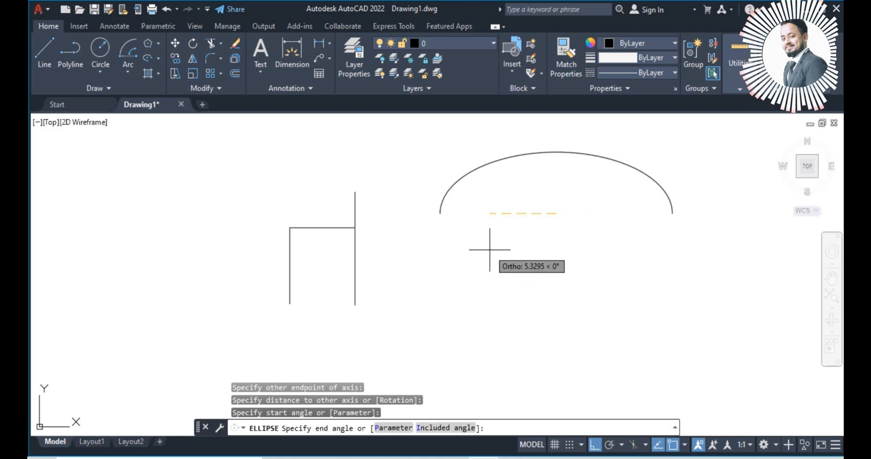
key("F8")
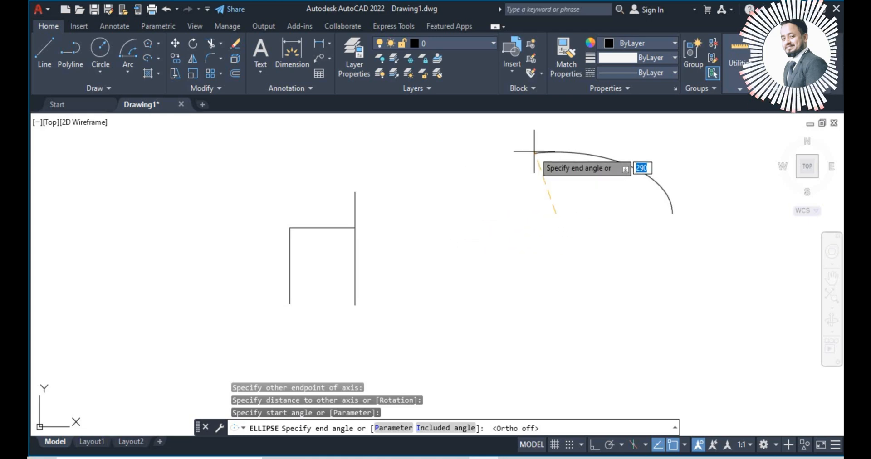
type("120")
key("Return")
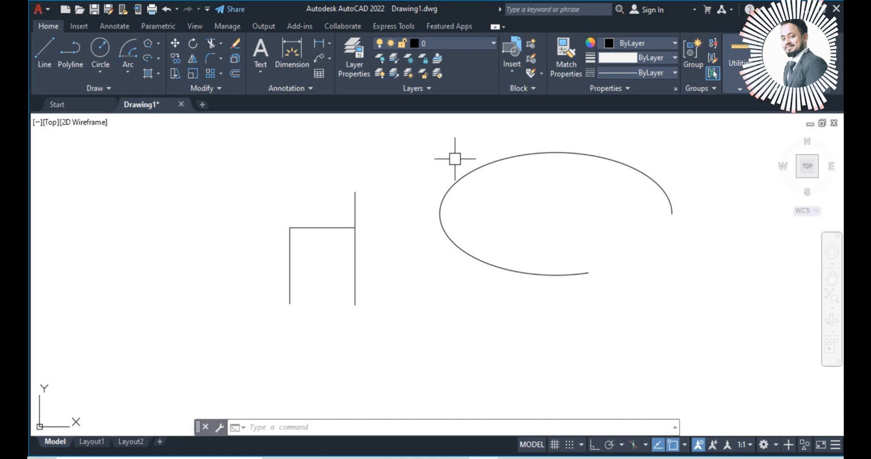
left_click(157, 60)
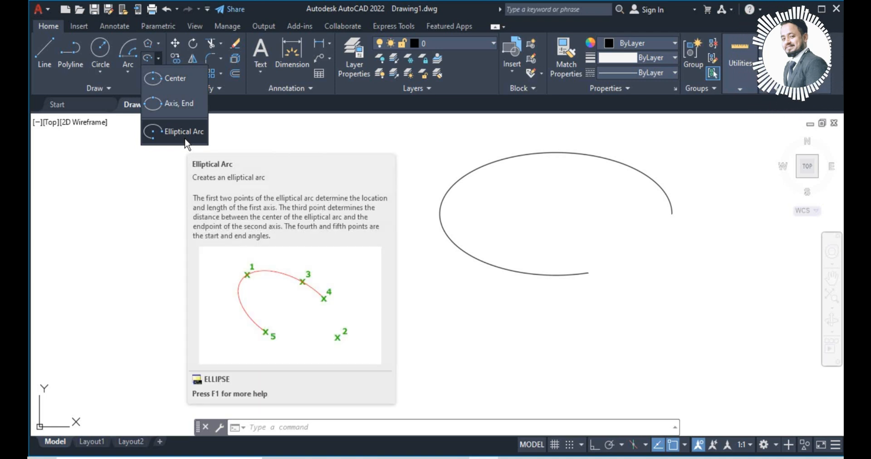
Erase the elliptical arc beside the line shape.
left_click(590, 159)
left_click(582, 156)
key("Delete")
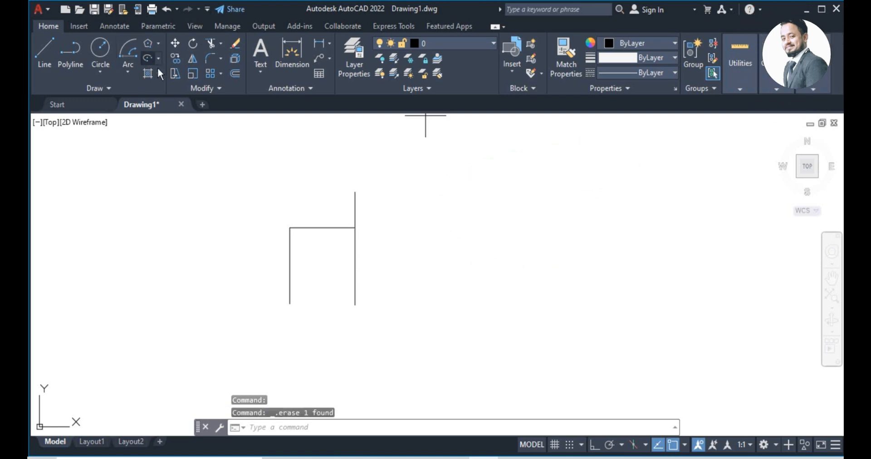
Draw an Elliptical Arc right of the line shape with a near-horizontal first axis, start angle about 209 and end angle 120.
left_click(147, 58)
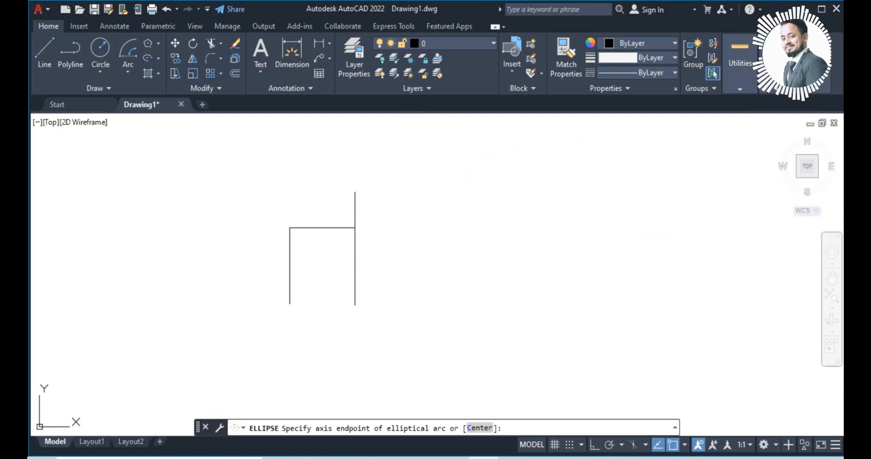
left_click(462, 200)
left_click(665, 201)
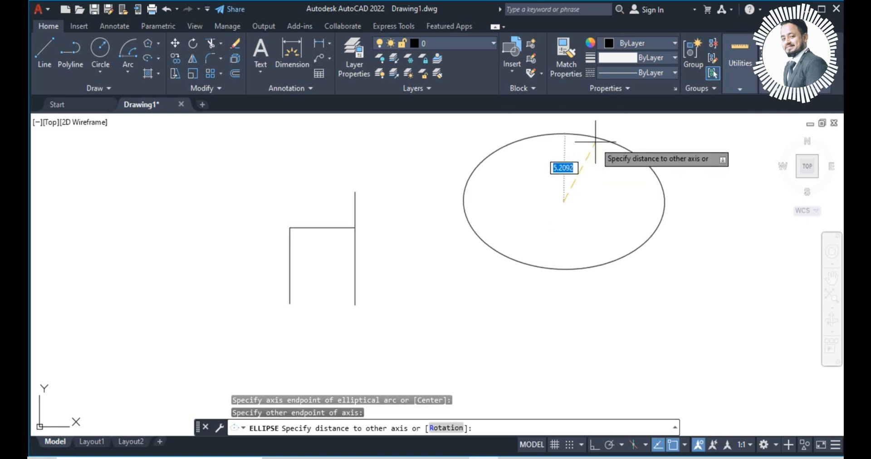
left_click(567, 157)
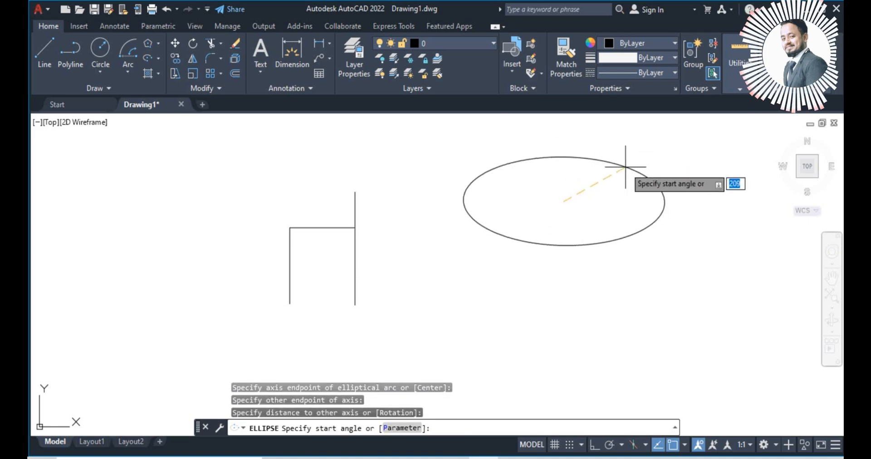
left_click(626, 167)
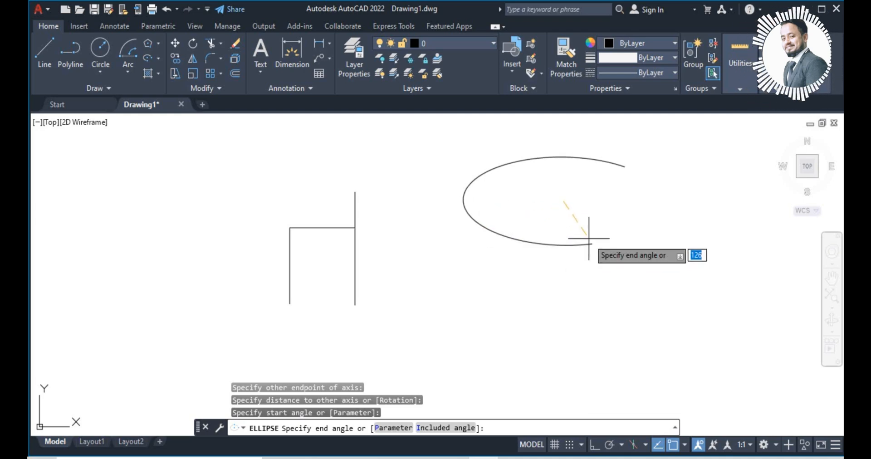
type("10")
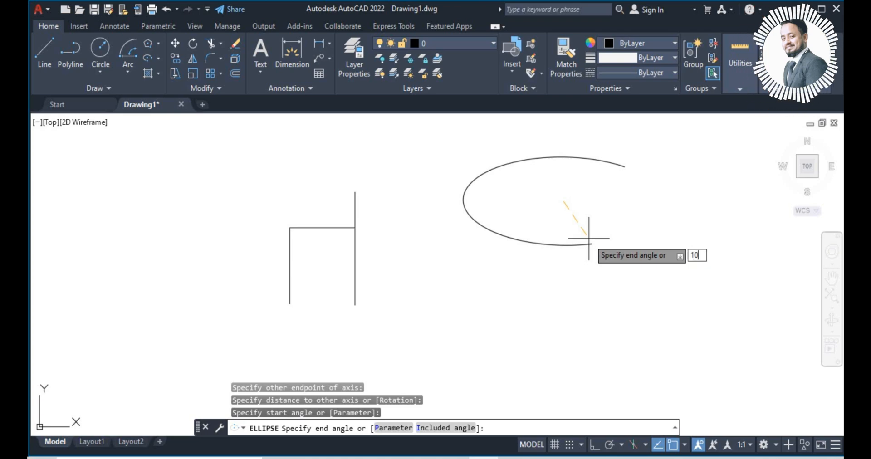
type("20")
key("Return")
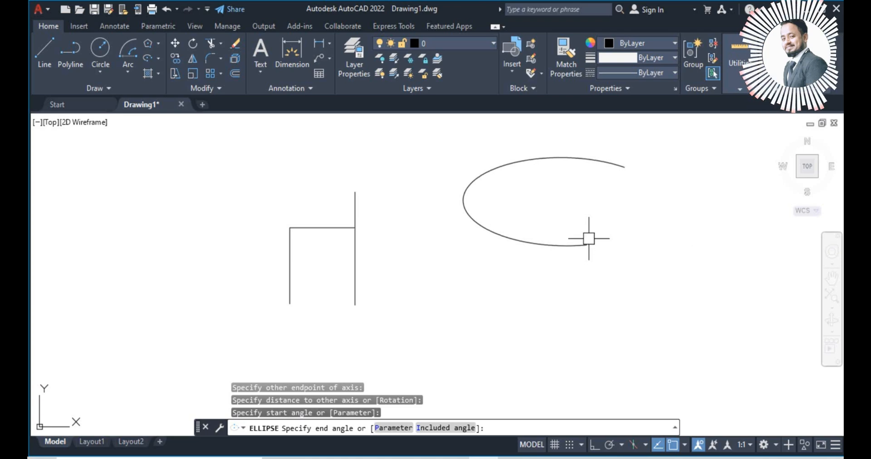
Draw two separate lines from the elliptical arc's center, one to its left axis endpoint and one to its lower end.
left_click(57, 53)
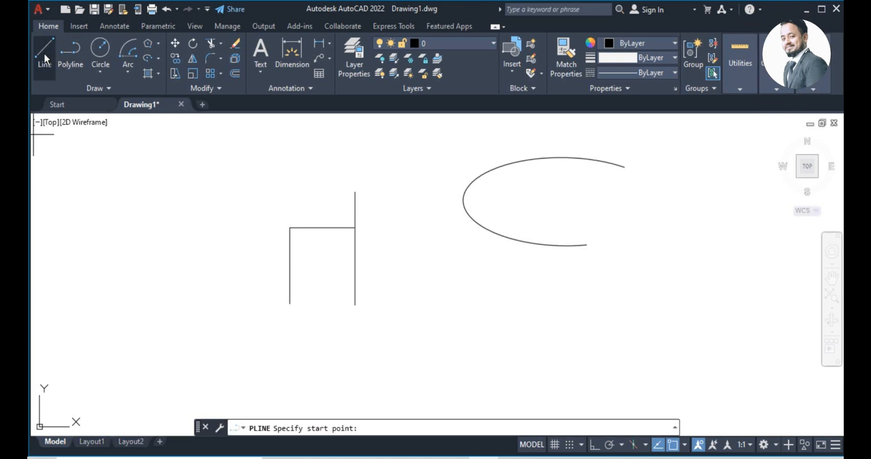
left_click(45, 53)
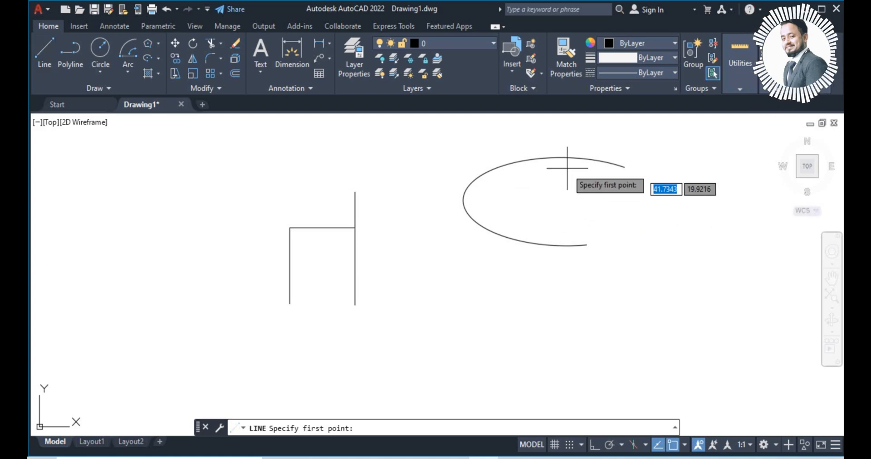
left_click(564, 202)
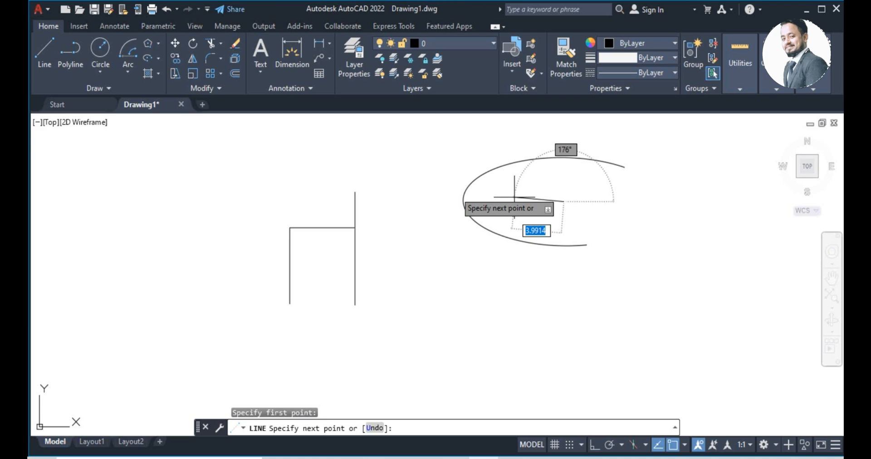
left_click(462, 200)
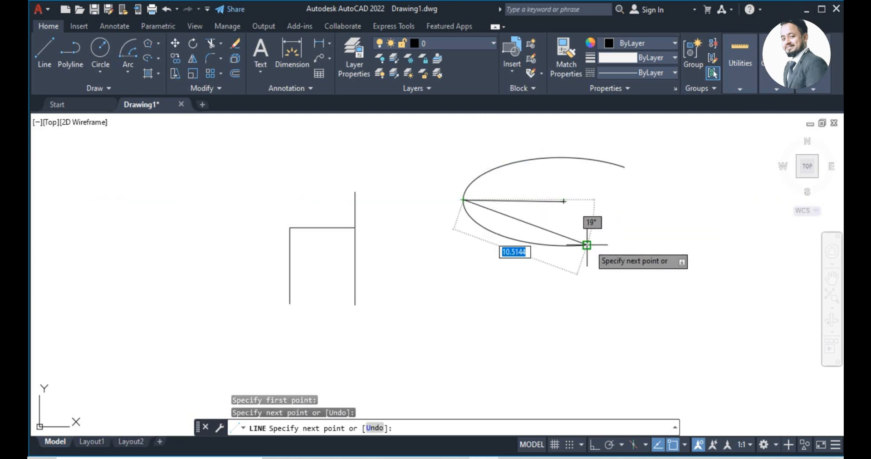
key("Escape")
key("Return")
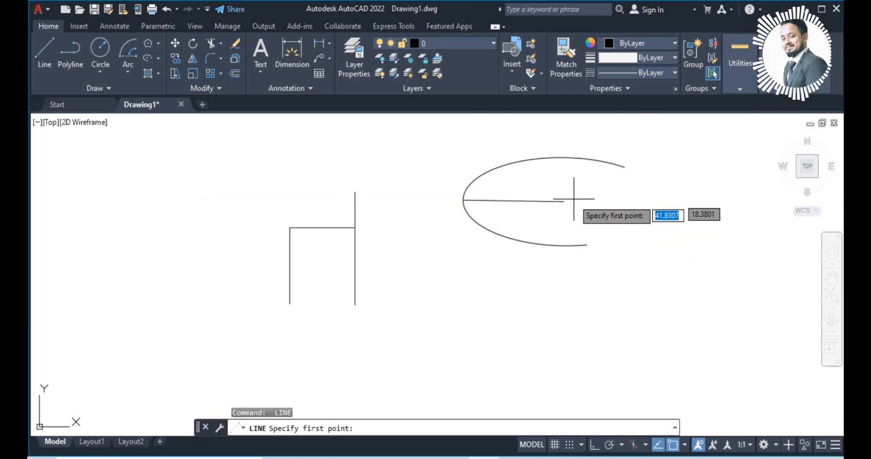
left_click(563, 201)
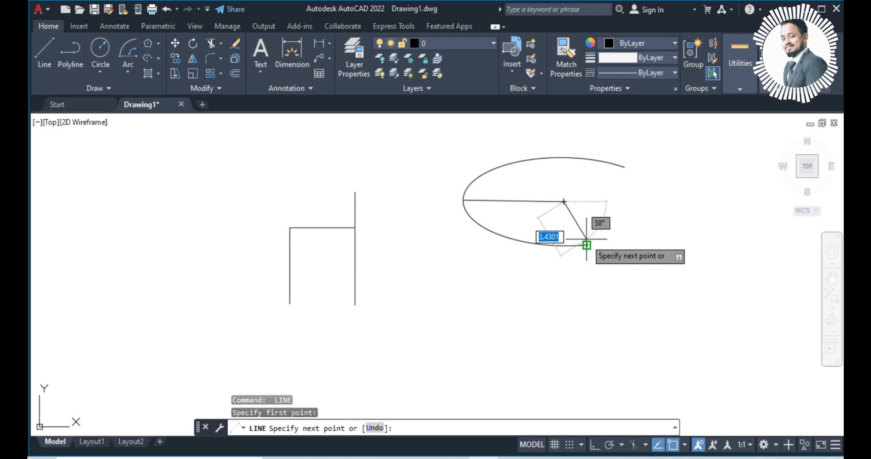
left_click(586, 244)
key("Escape")
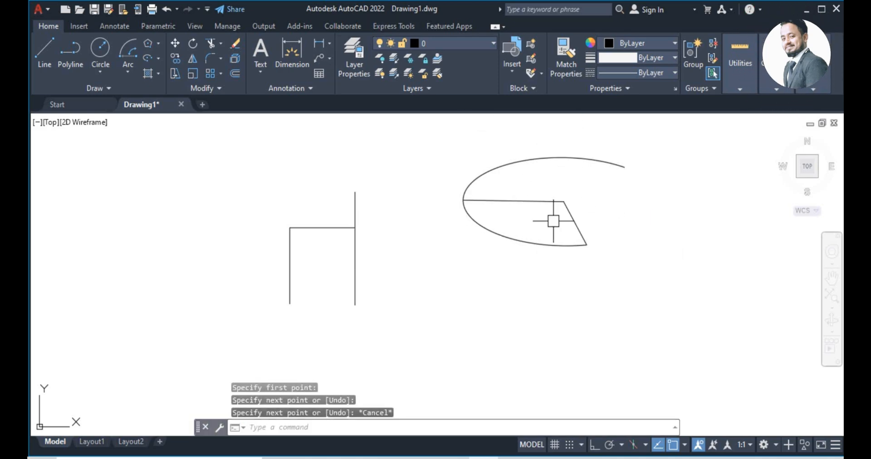
Add an angular dimension between the two lines inside the elliptical arc, with the dimension arc below their shared vertex.
left_click(329, 43)
left_click(342, 116)
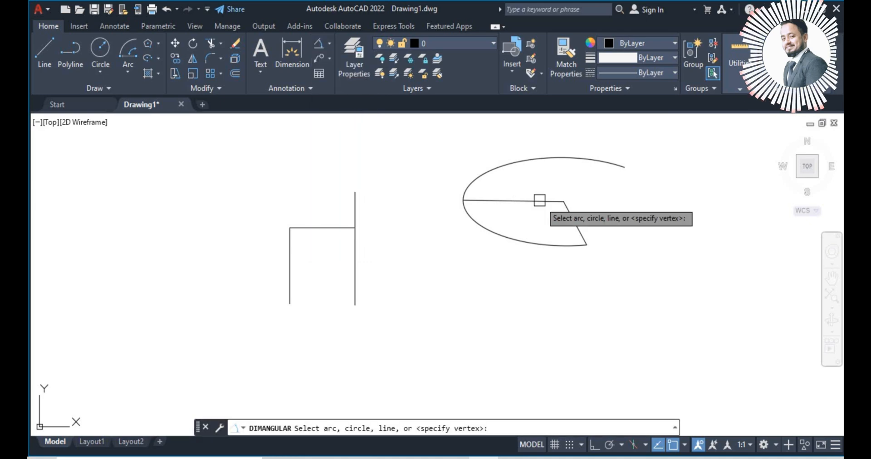
left_click(538, 200)
left_click(580, 221)
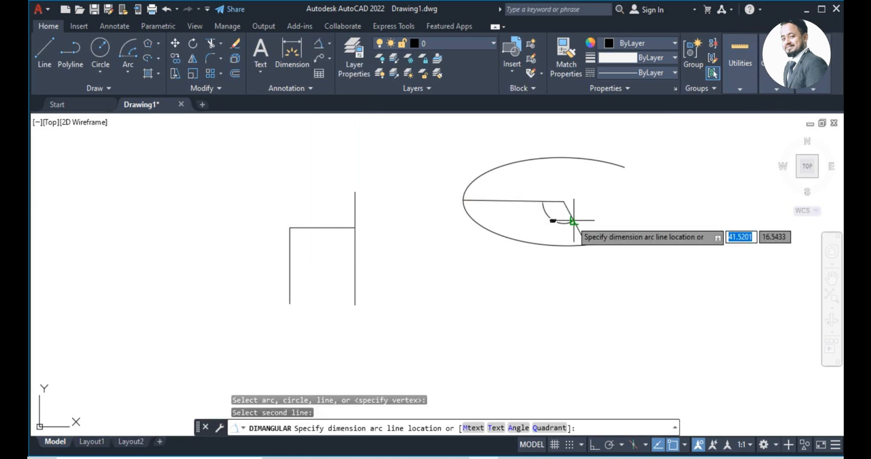
left_click(558, 217)
scroll(548, 224, "up", 2)
scroll(548, 224, "up", 2)
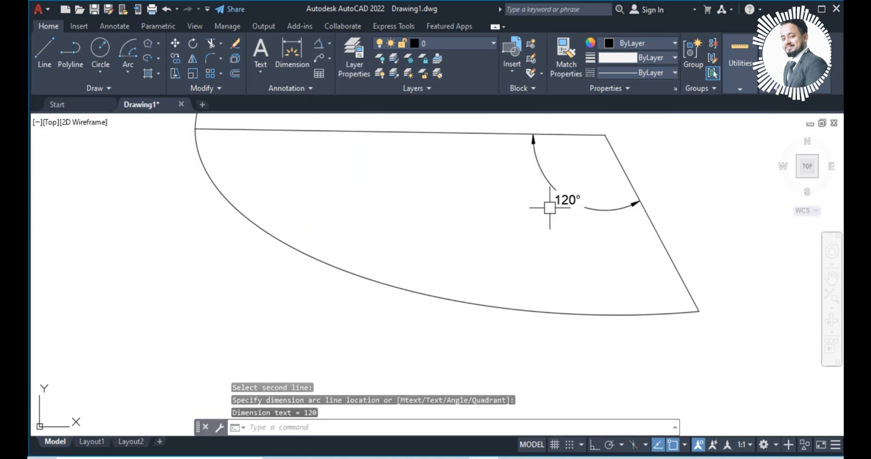
scroll(550, 200, "down", 4)
scroll(635, 171, "up", 5)
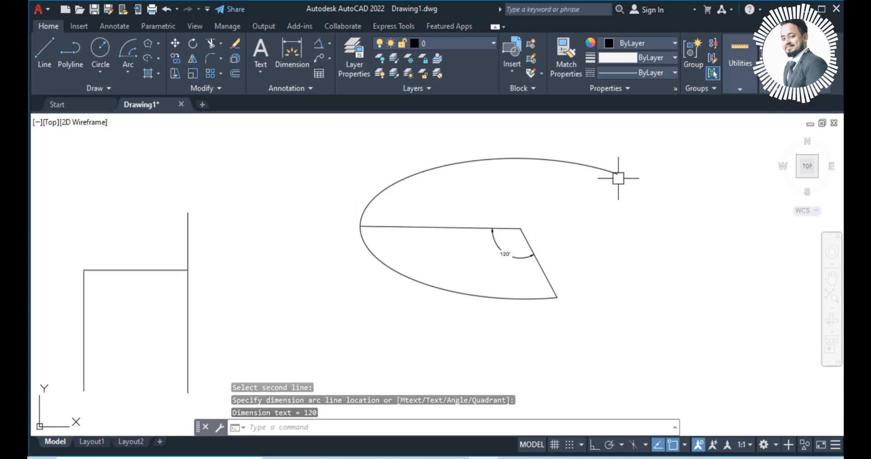
scroll(529, 210, "down", 2)
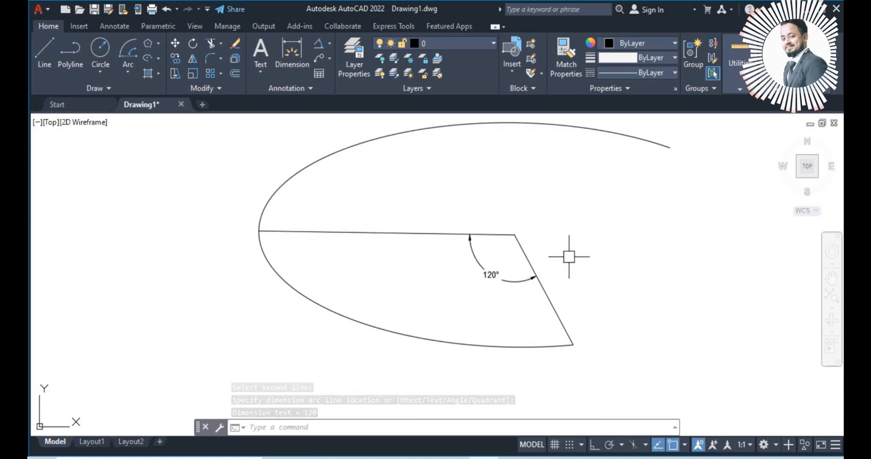